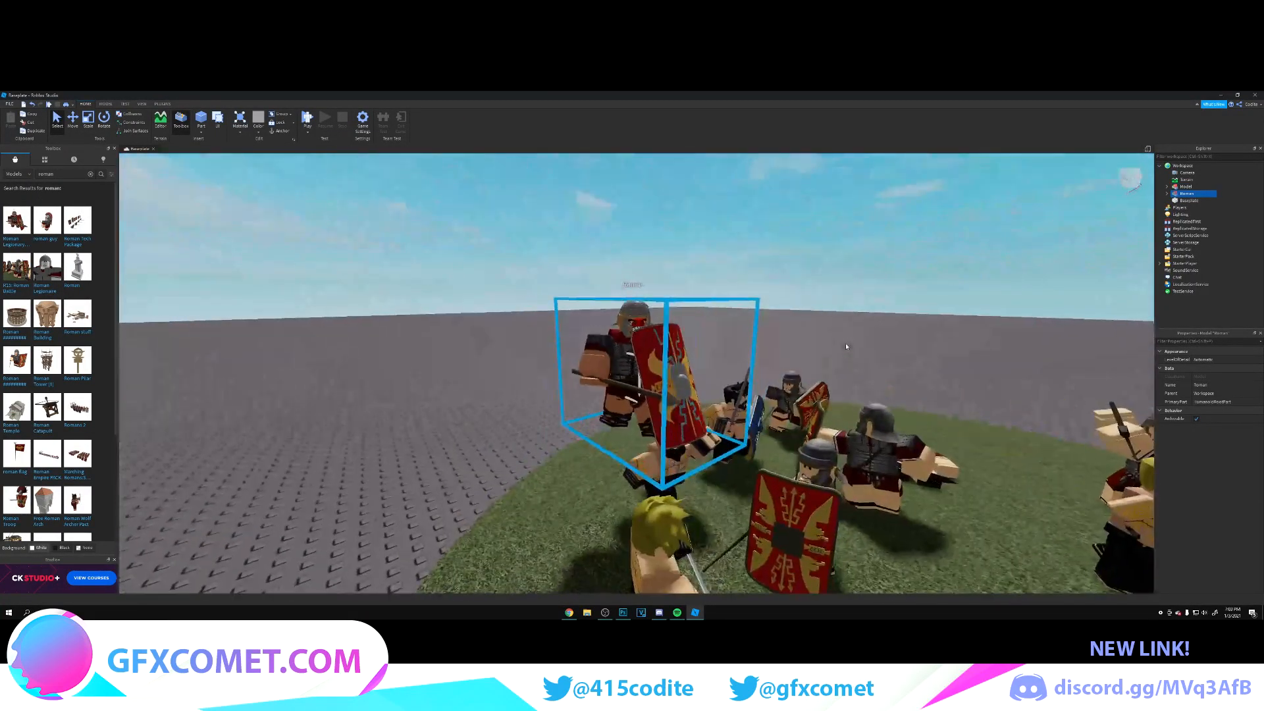
- Cut the selected Roman model out of the workspace
right_drag(847, 346, 847, 346)
key(w)
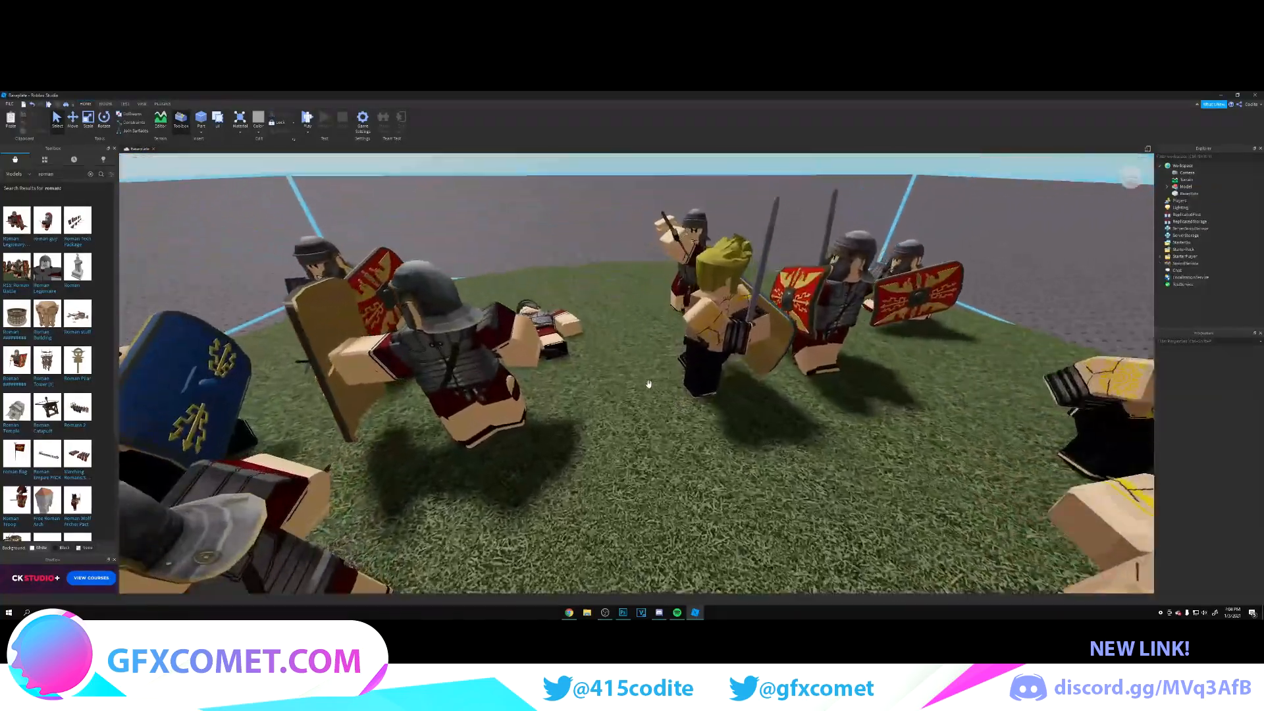
key(ctrl+x)
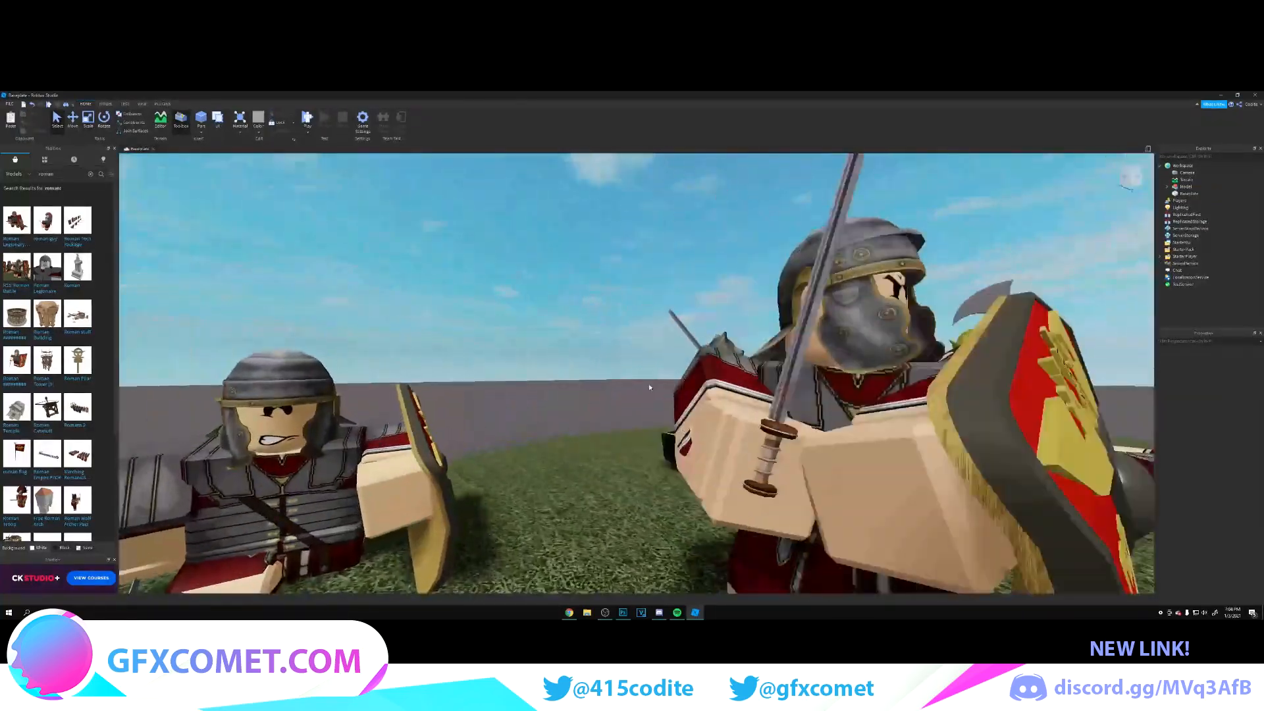
- Examine the battle scene from close up and from a distance, checking the soldiers' poses on the grass platform
key(s)
right_drag(649, 388, 648, 384)
key(d)
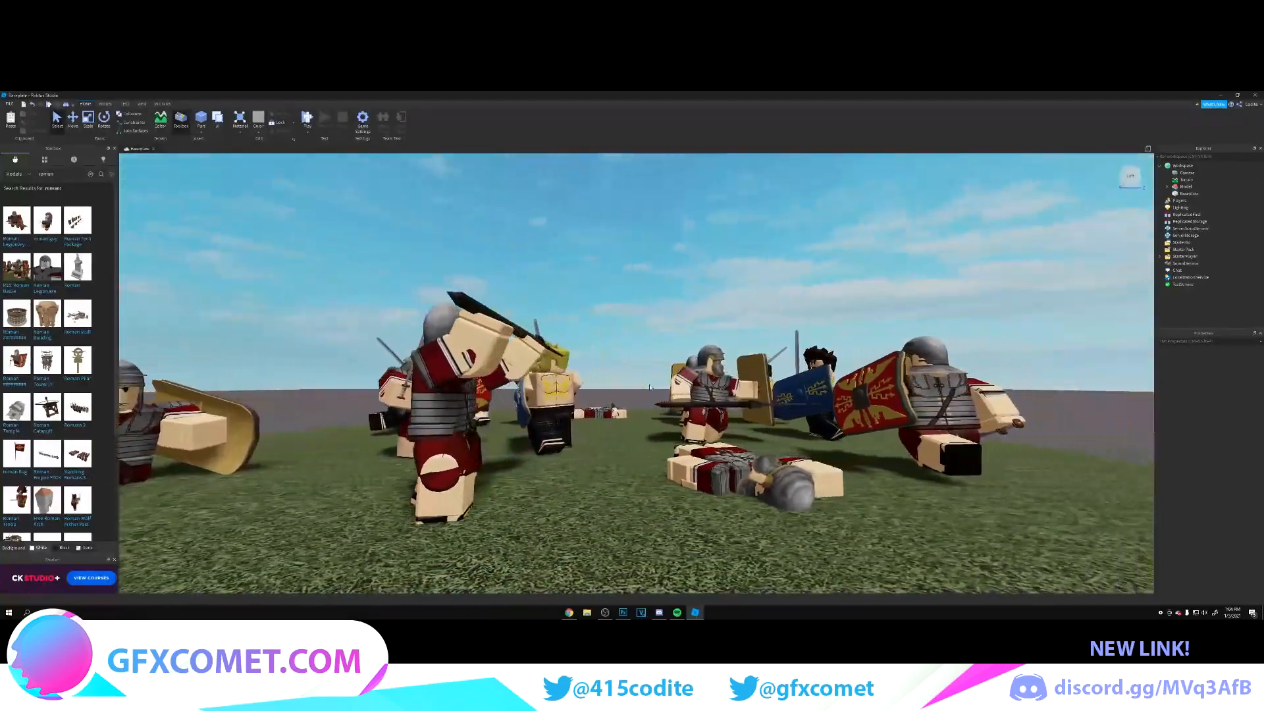
key(w)
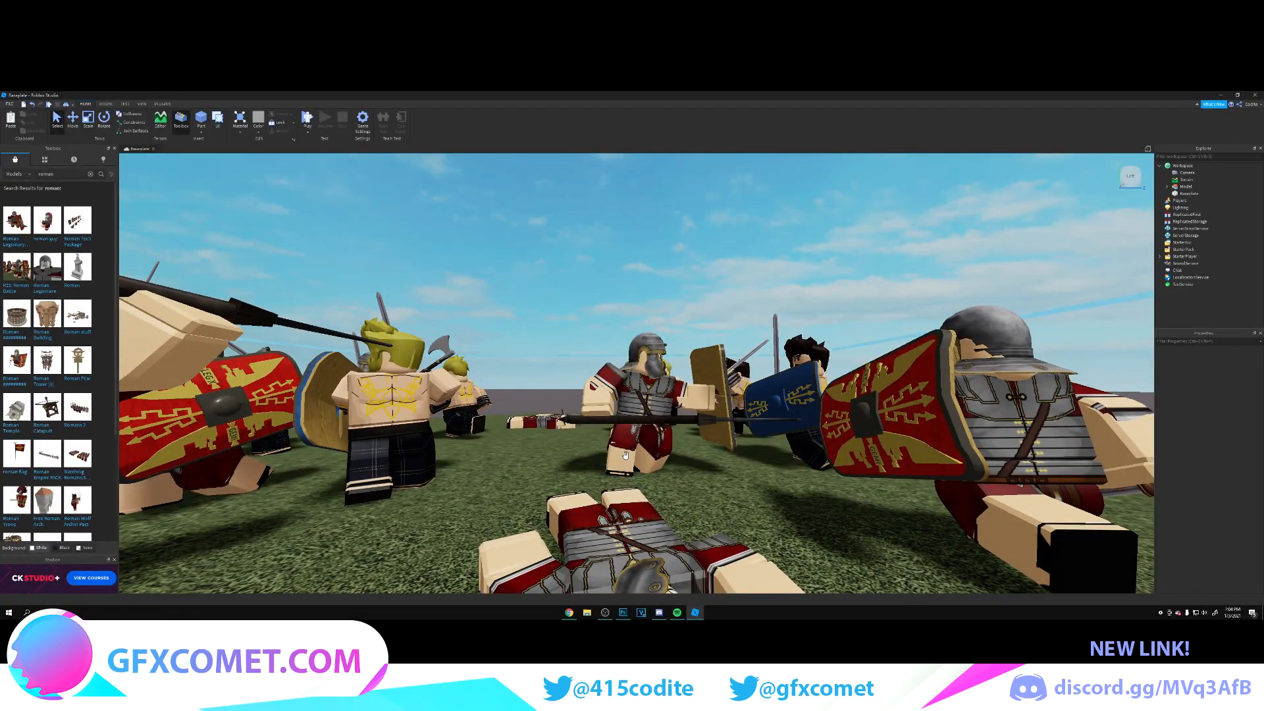
key(d)
key(a)
right_drag(729, 455, 749, 428)
key(s)
key(w)
key(s)
key(s)
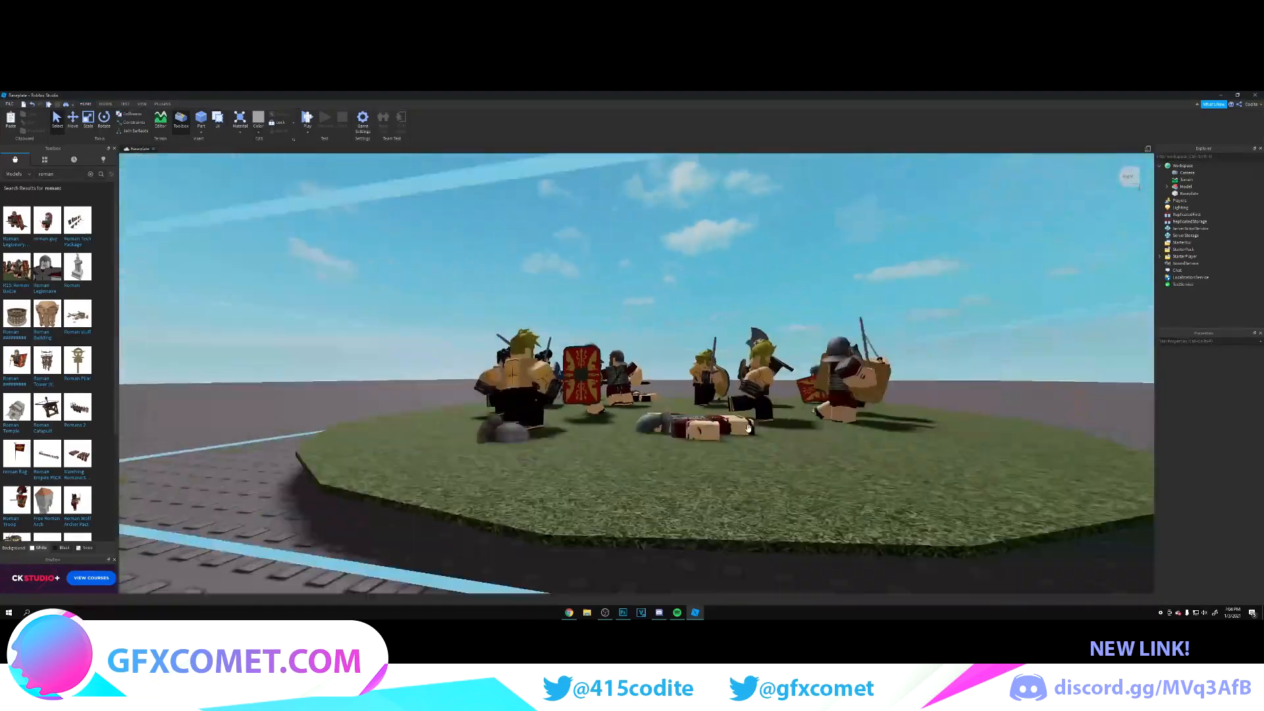
key(s)
- Export the Model holding the battle scene from the workspace with Export Selection
click(1186, 187)
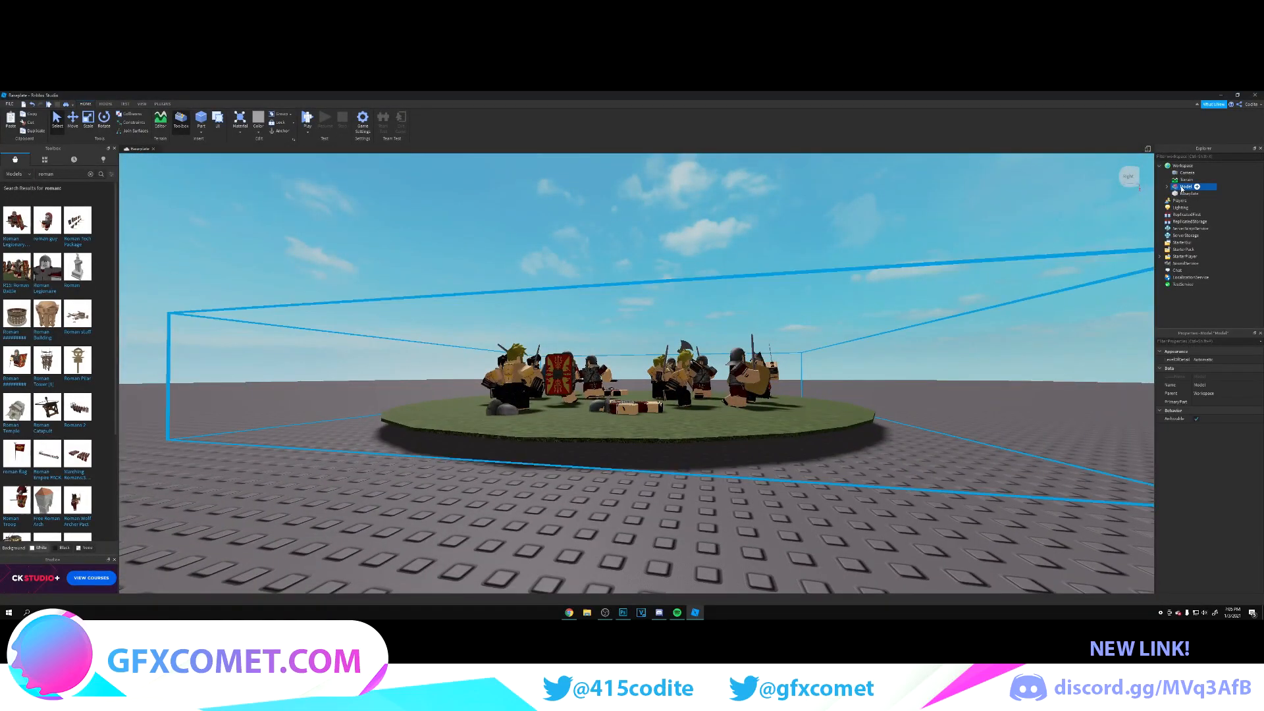
right_drag(905, 263, 906, 262)
right_click(1186, 188)
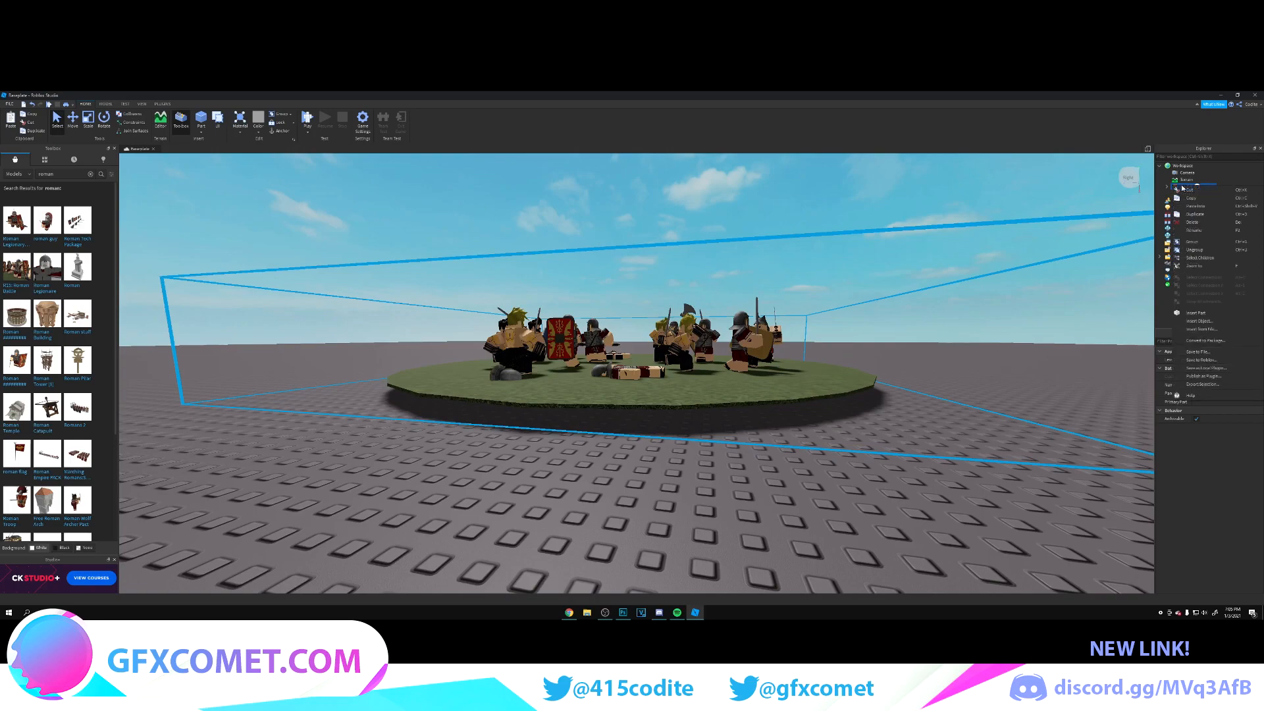
click(1195, 384)
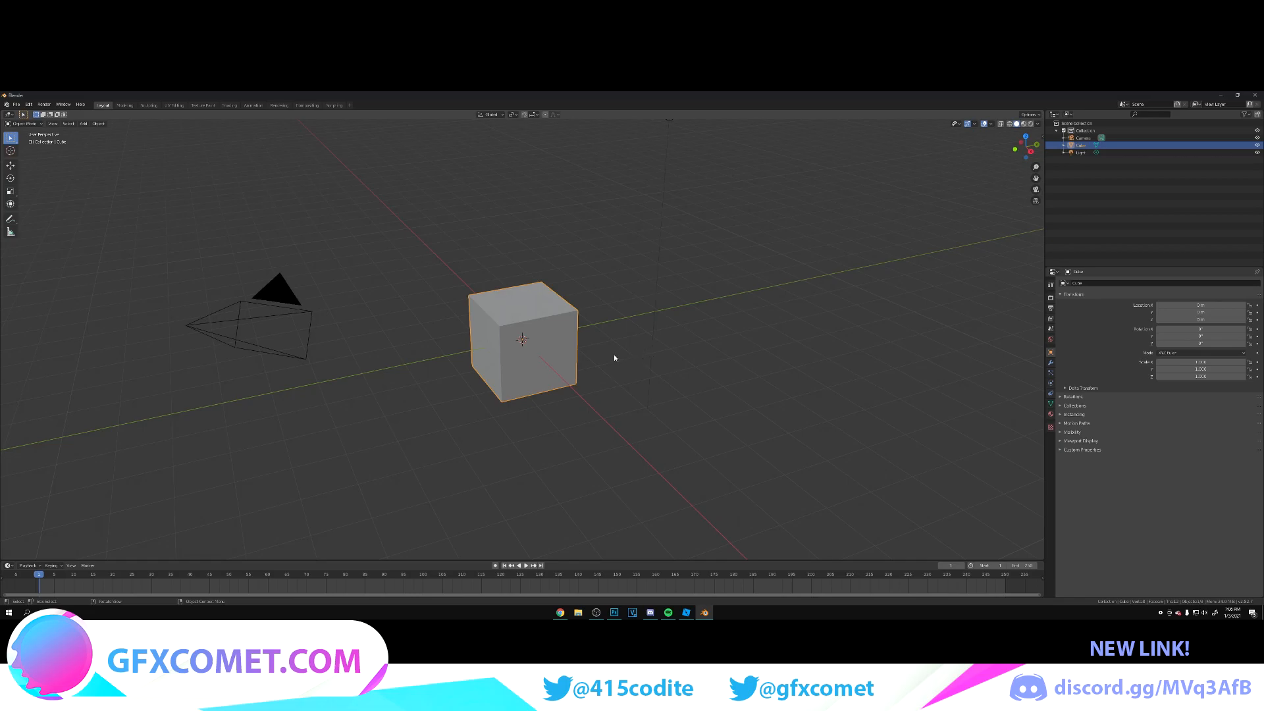
- Switch to Blender and delete the default cube, camera and light
middle_drag(614, 357, 652, 367)
key(a)
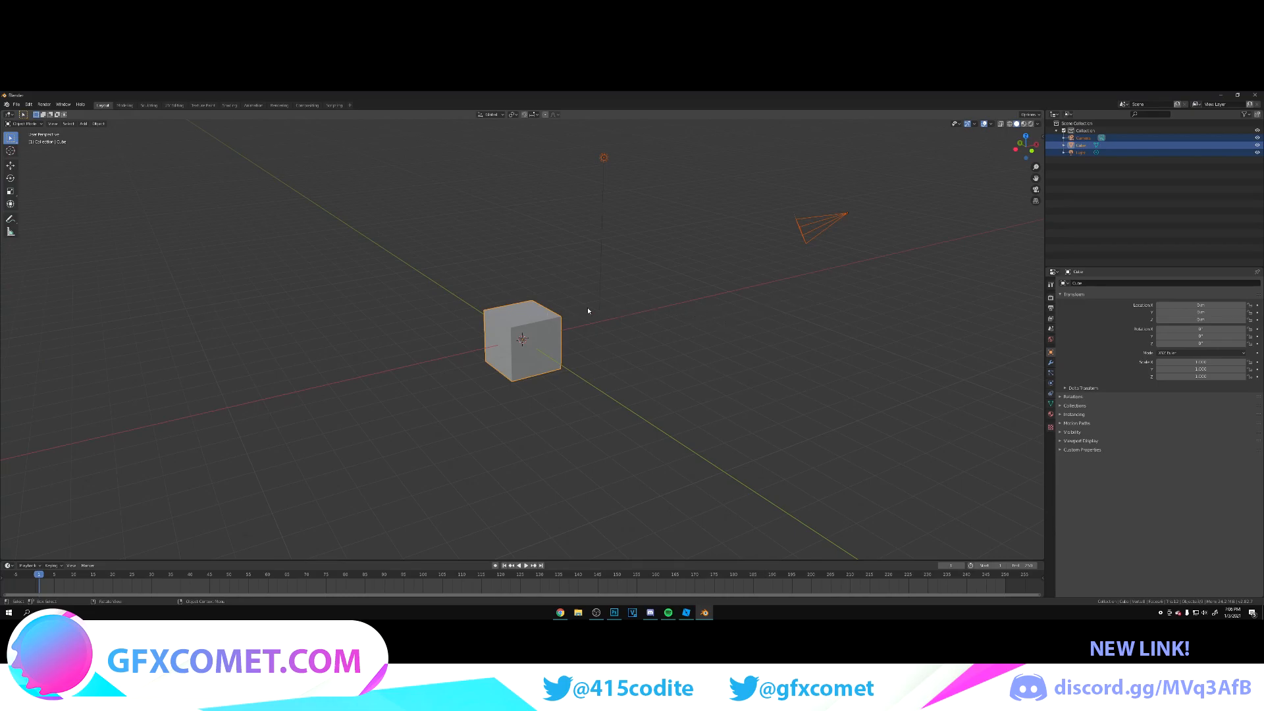
middle_drag(639, 326, 614, 322)
key(x)
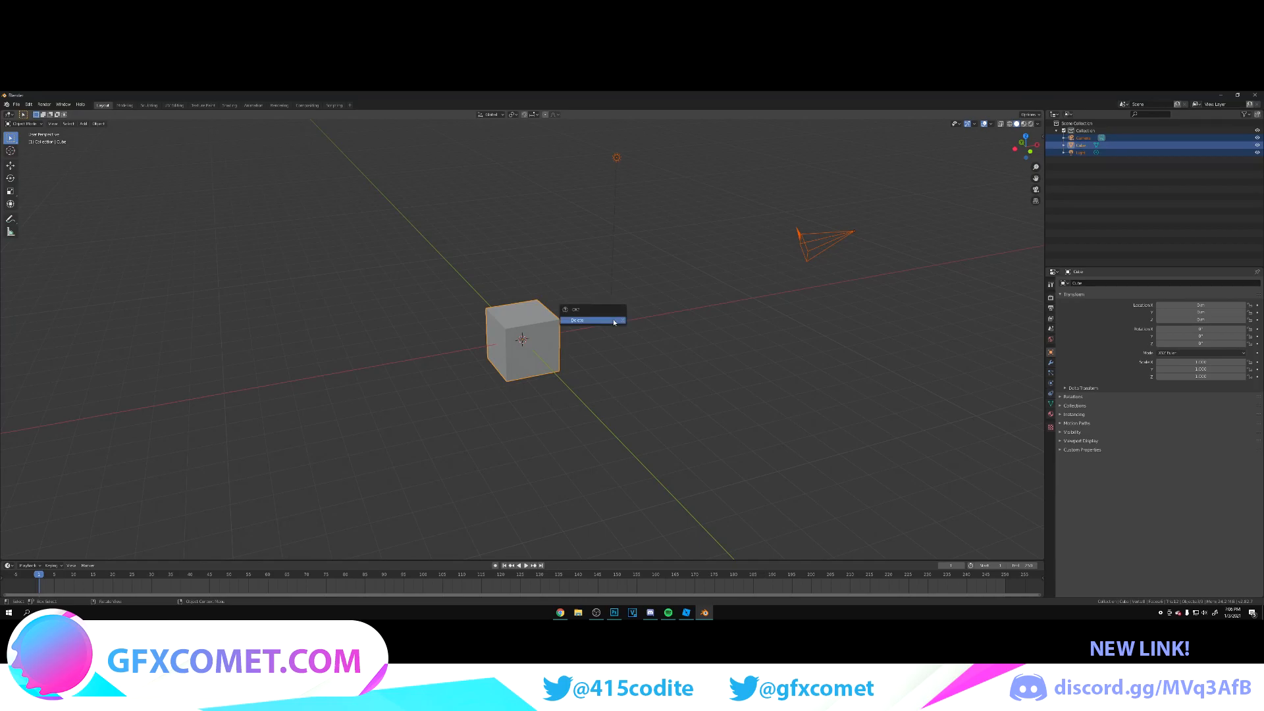
click(611, 321)
middle_drag(610, 318, 554, 363)
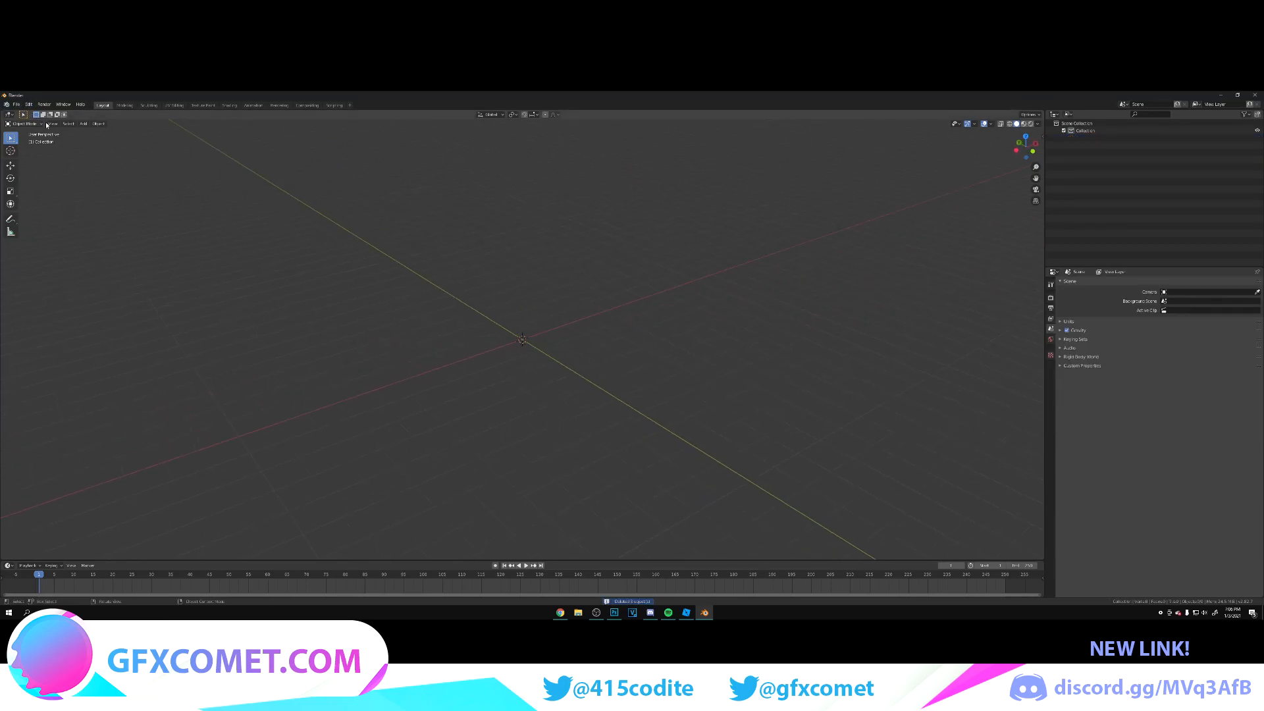
- Import the exported Wavefront OBJ scene with Split geometry, Split by Object off and Split by Group on
click(16, 104)
mouse_move(52, 203)
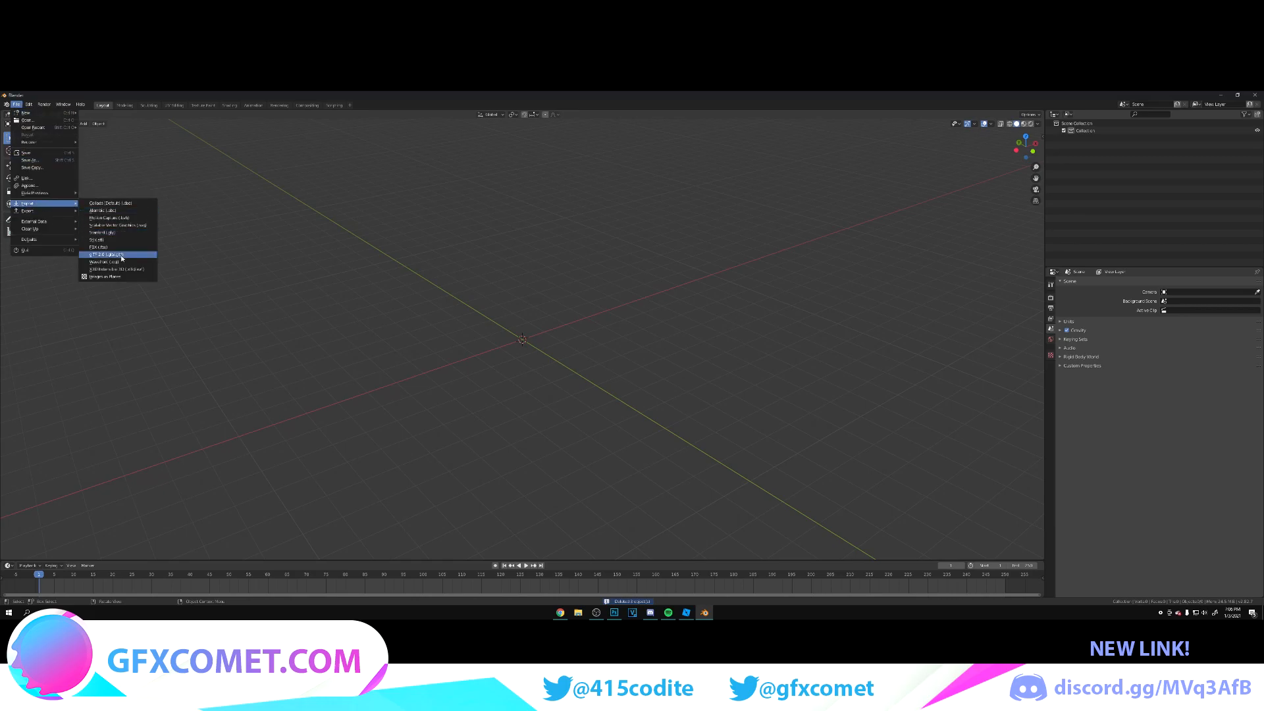
click(119, 259)
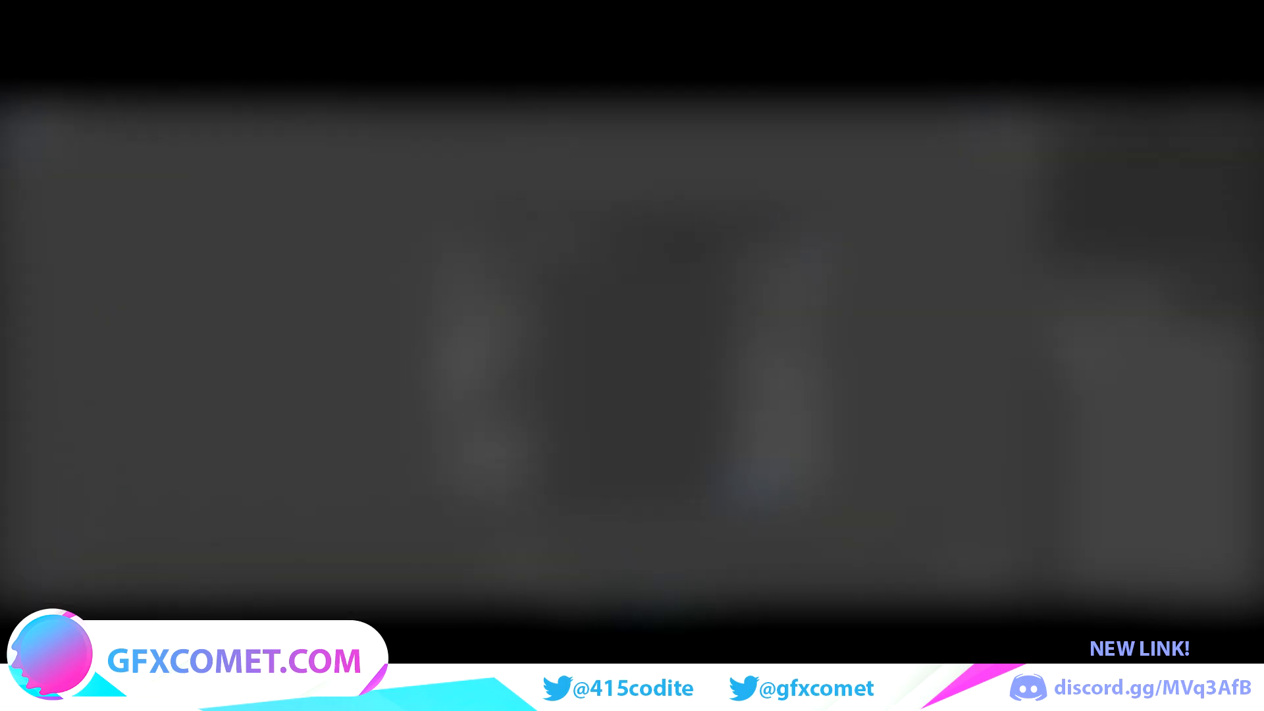
click(618, 342)
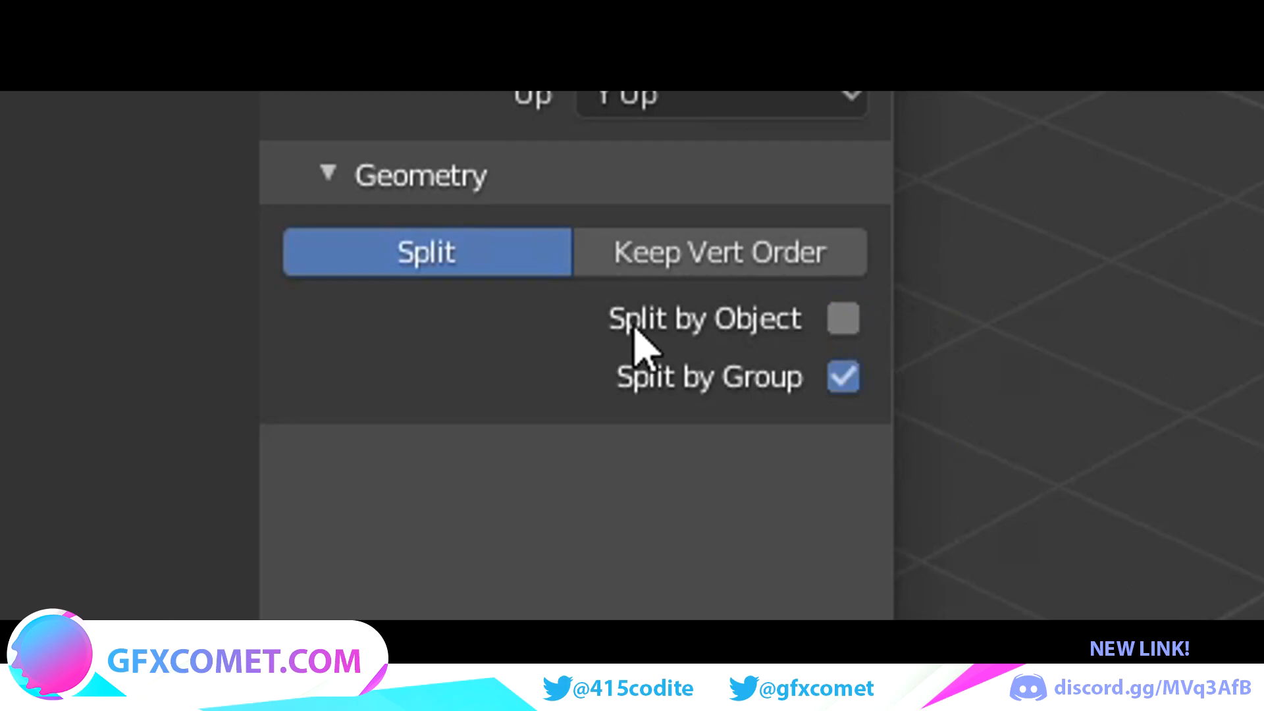
click(712, 501)
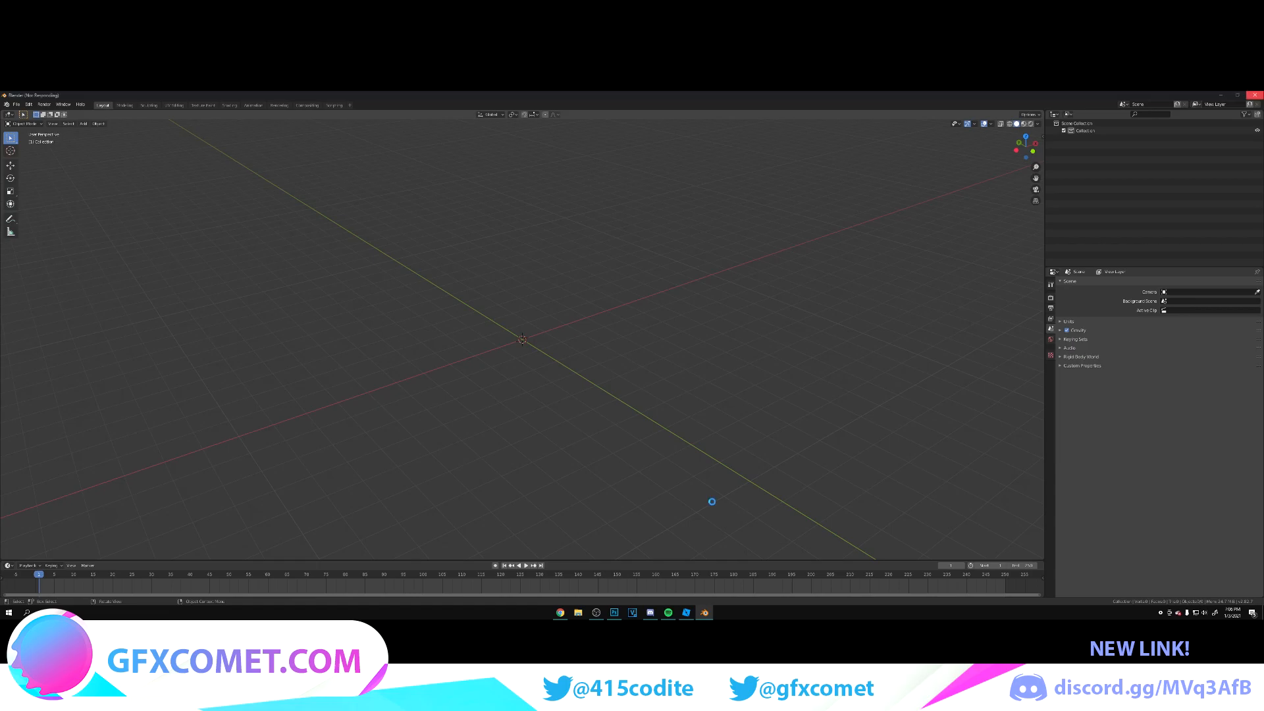
- Show the imported battle scene in Material Preview shading to display its textures
middle_drag(576, 283, 689, 380)
click(921, 239)
scroll(681, 333, up, 5)
mouse_move(733, 287)
shift+middle_down()
mouse_move(680, 333)
mouse_move(755, 277)
shift+middle_up()
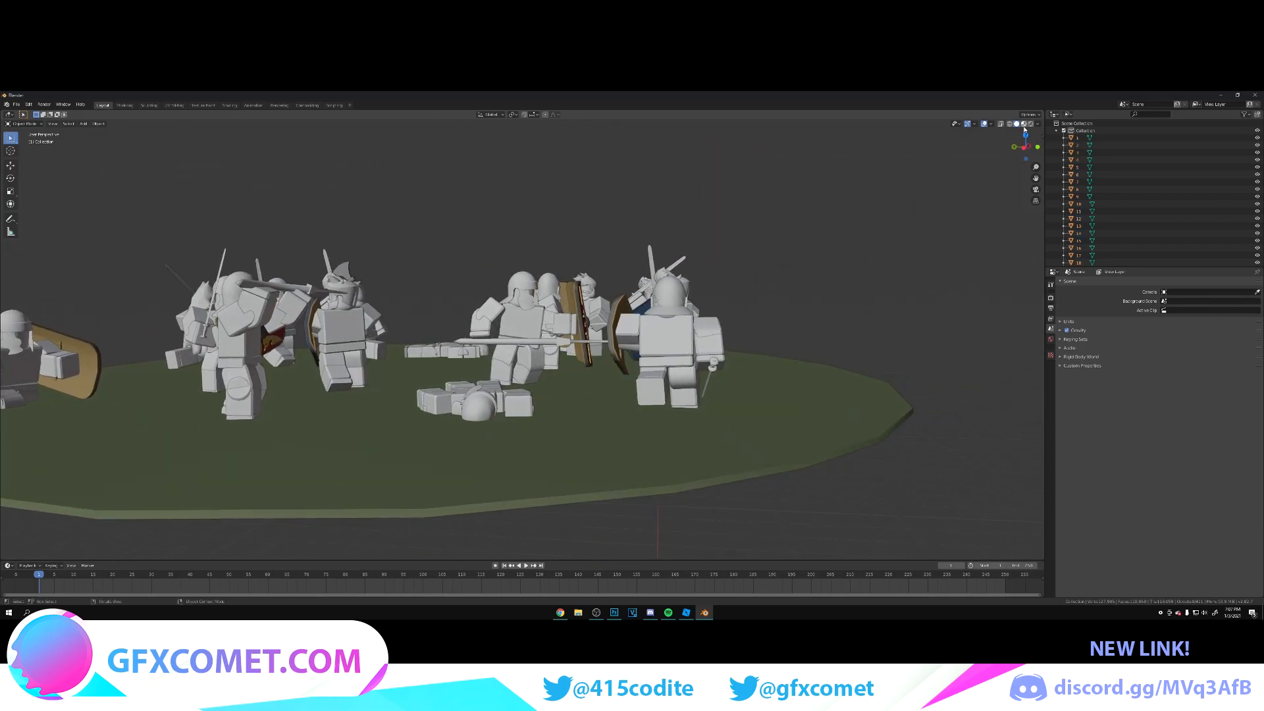
click(1024, 124)
middle_drag(818, 236, 798, 253)
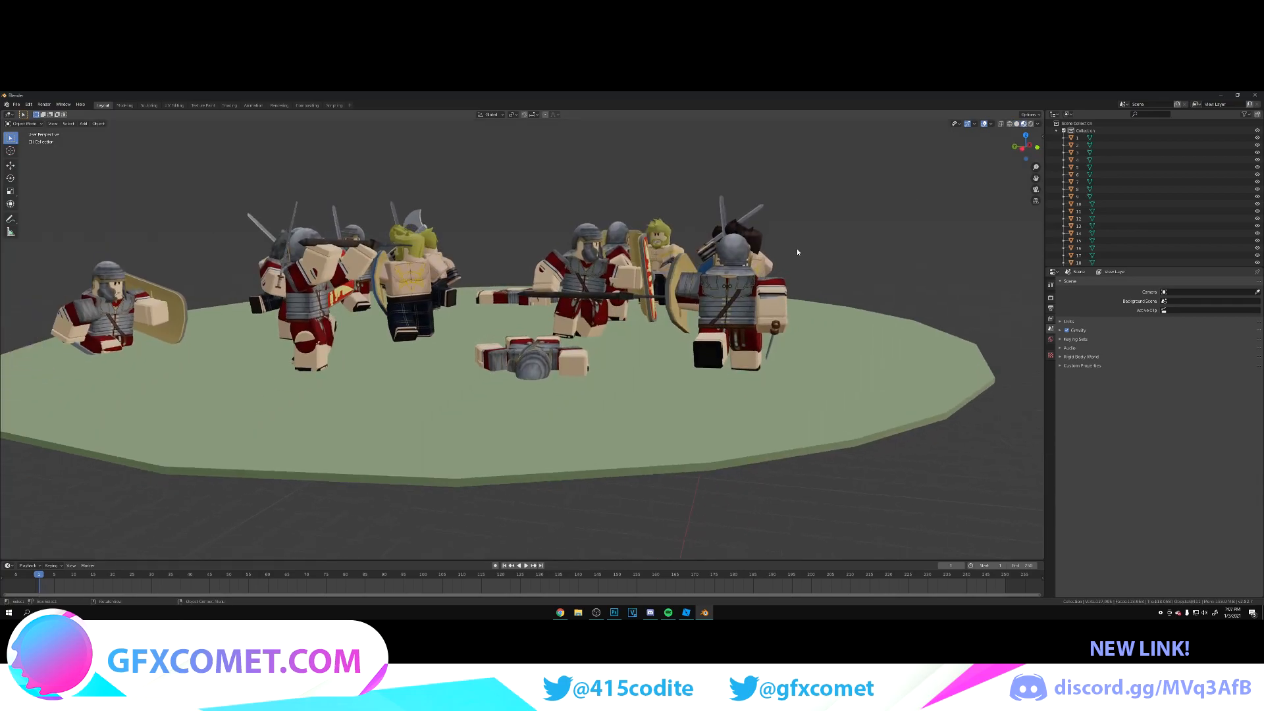
- Switch the viewport to Rendered shading and fly among the soldiers to frame the scene
click(1031, 124)
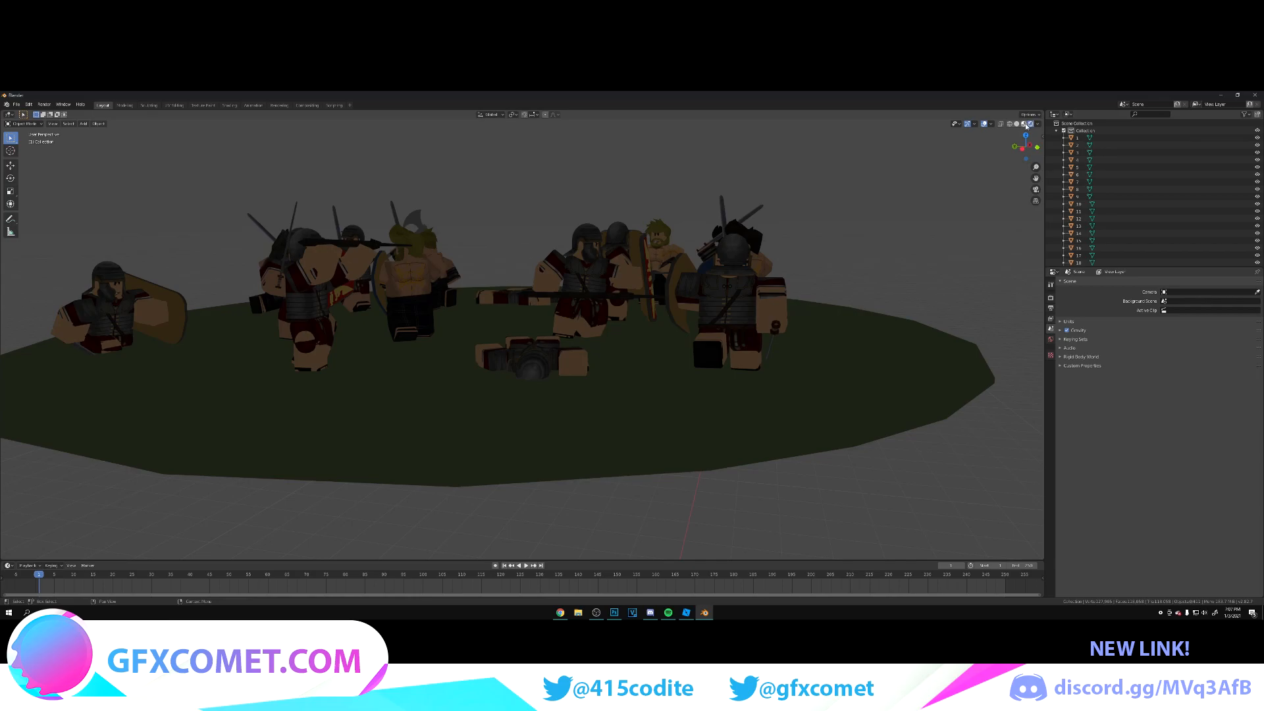
key(shift+grave)
key(w)
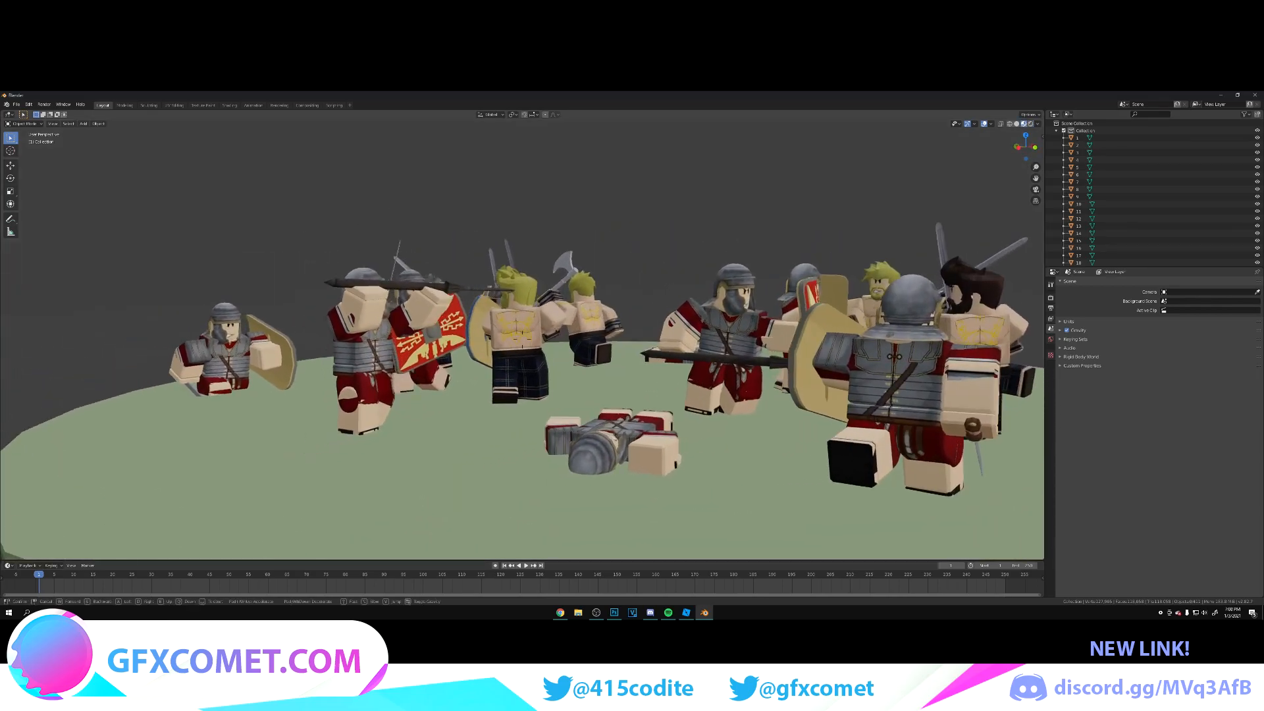
key(s)
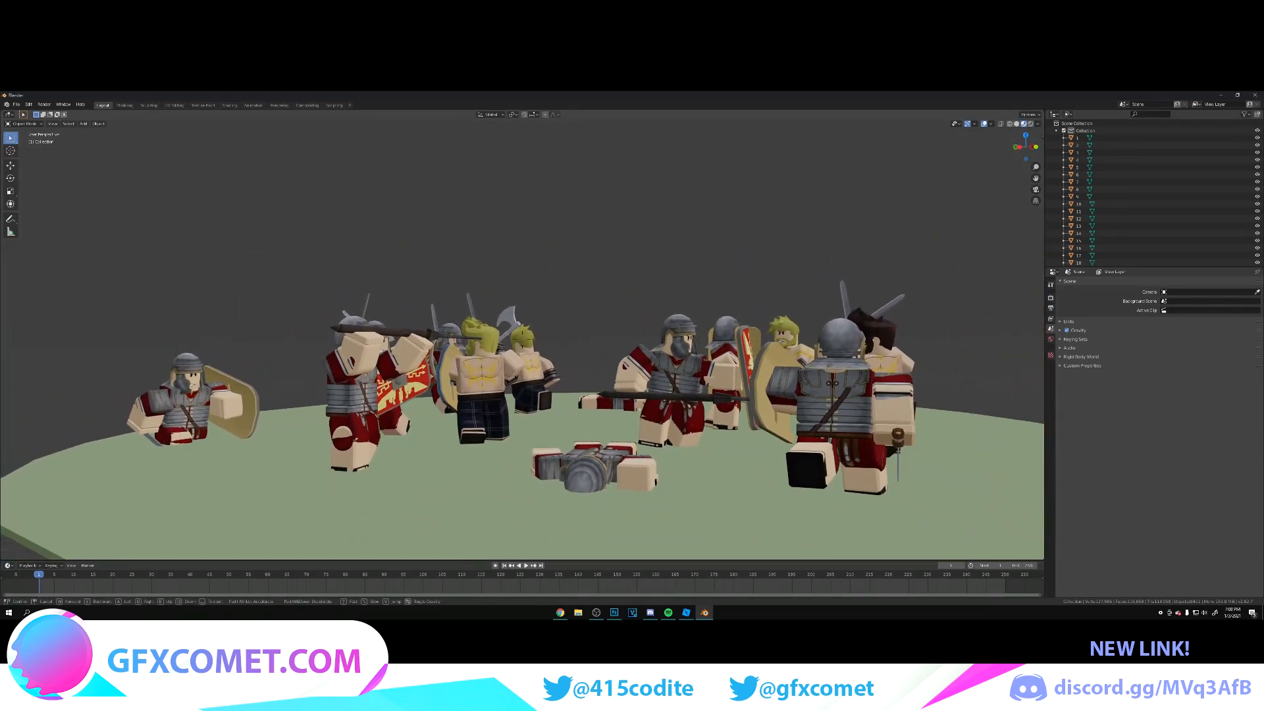
click(1031, 125)
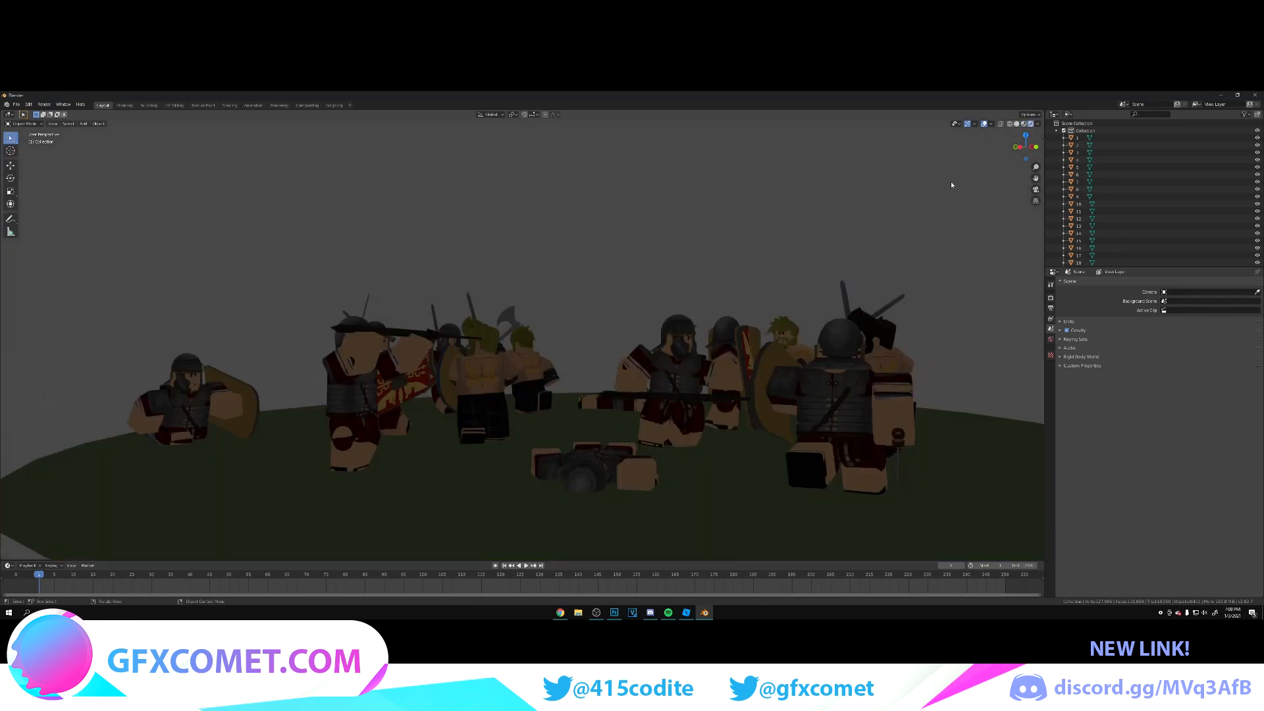
key(shift+grave)
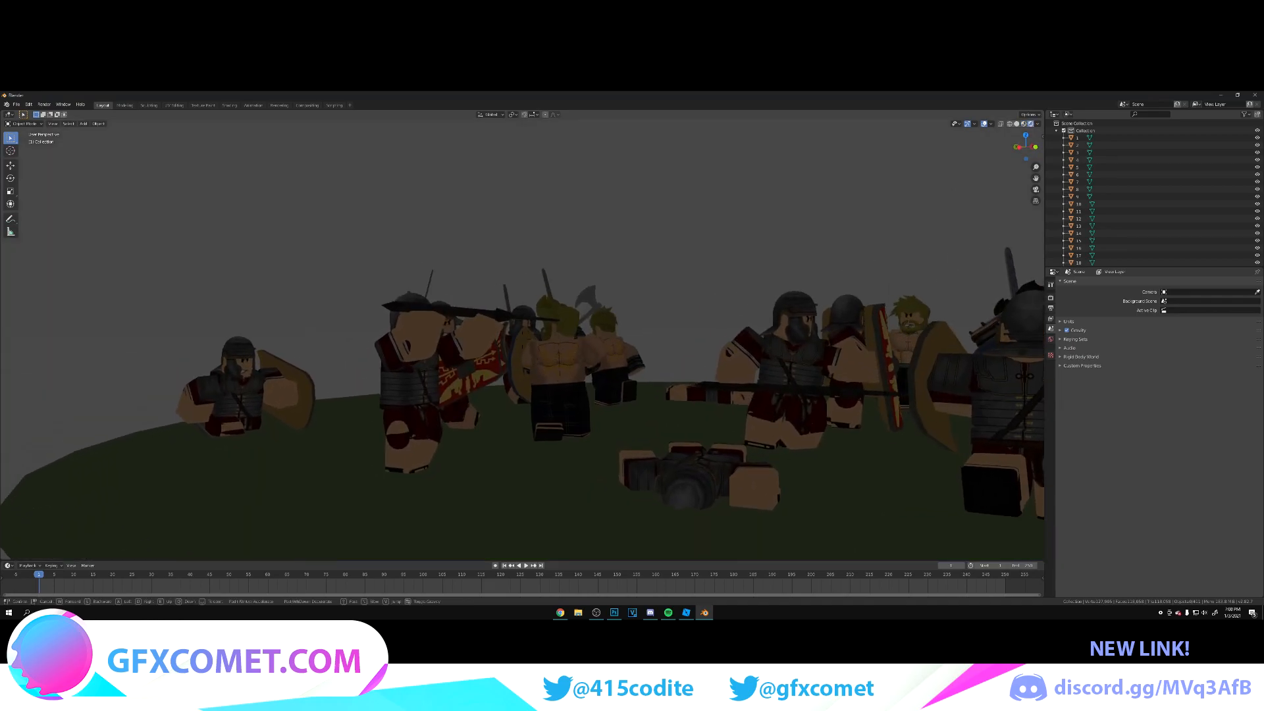
key(w)
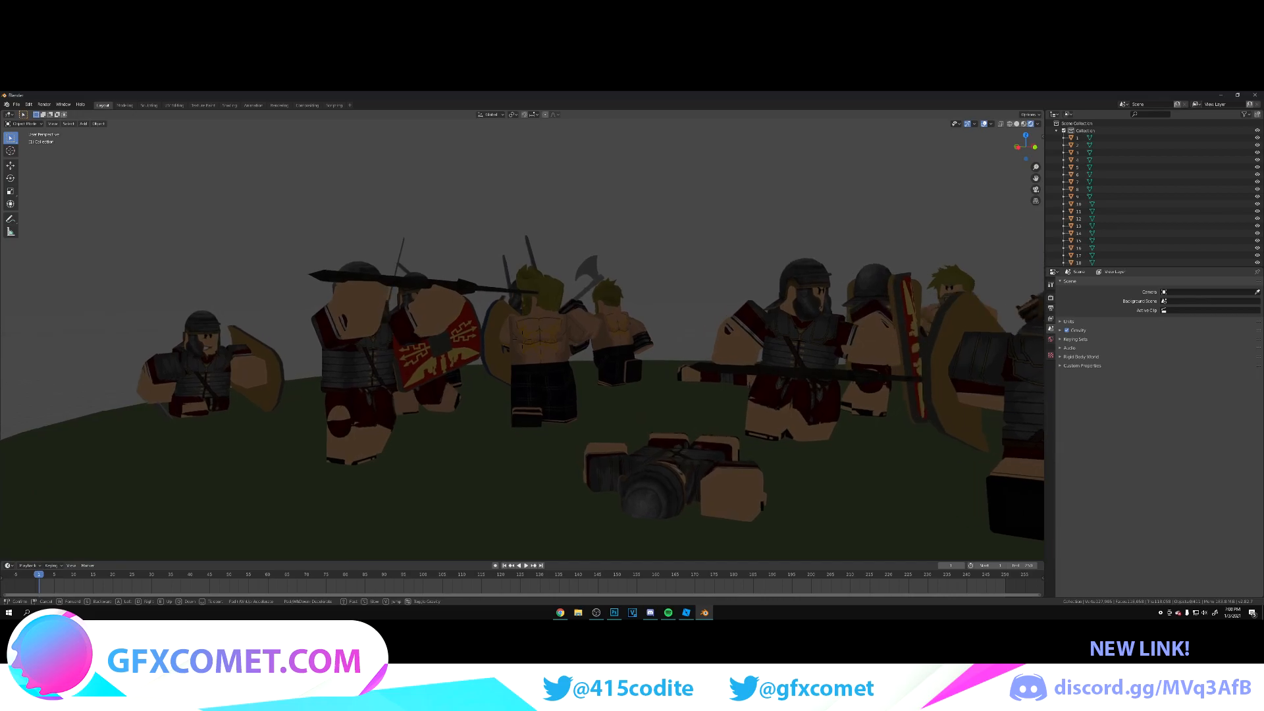
key(d)
key(s)
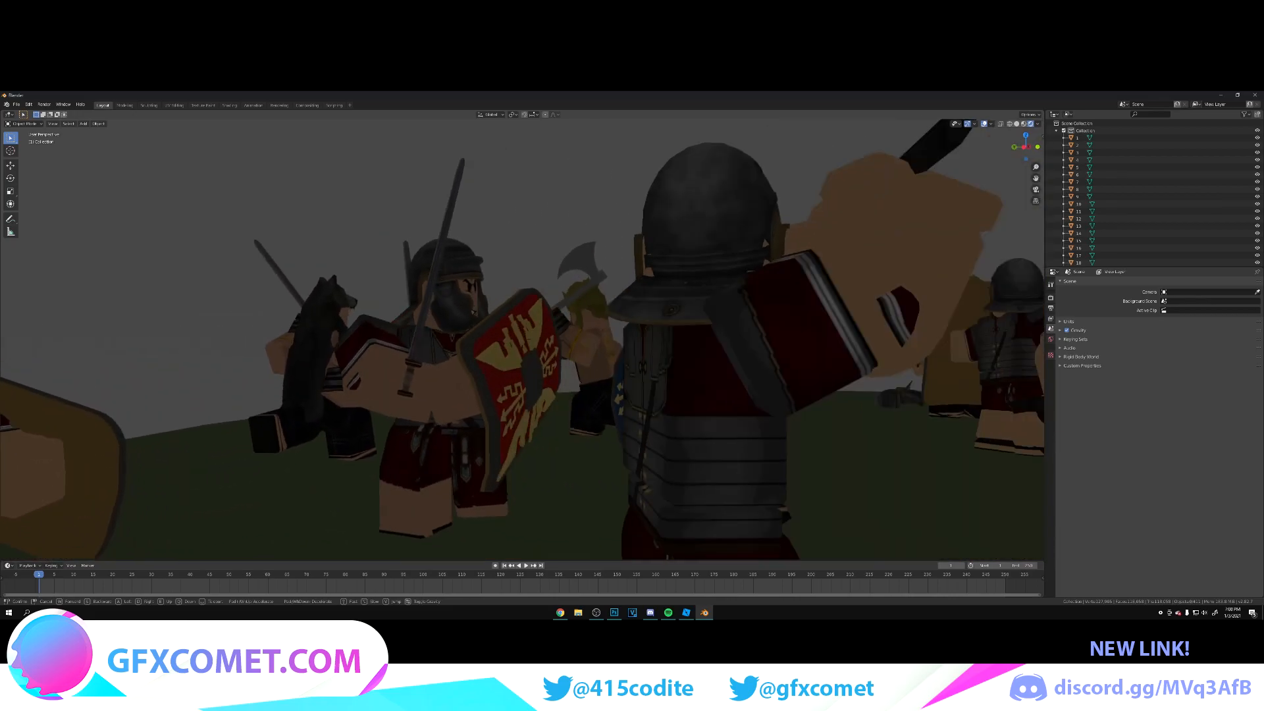
click(523, 342)
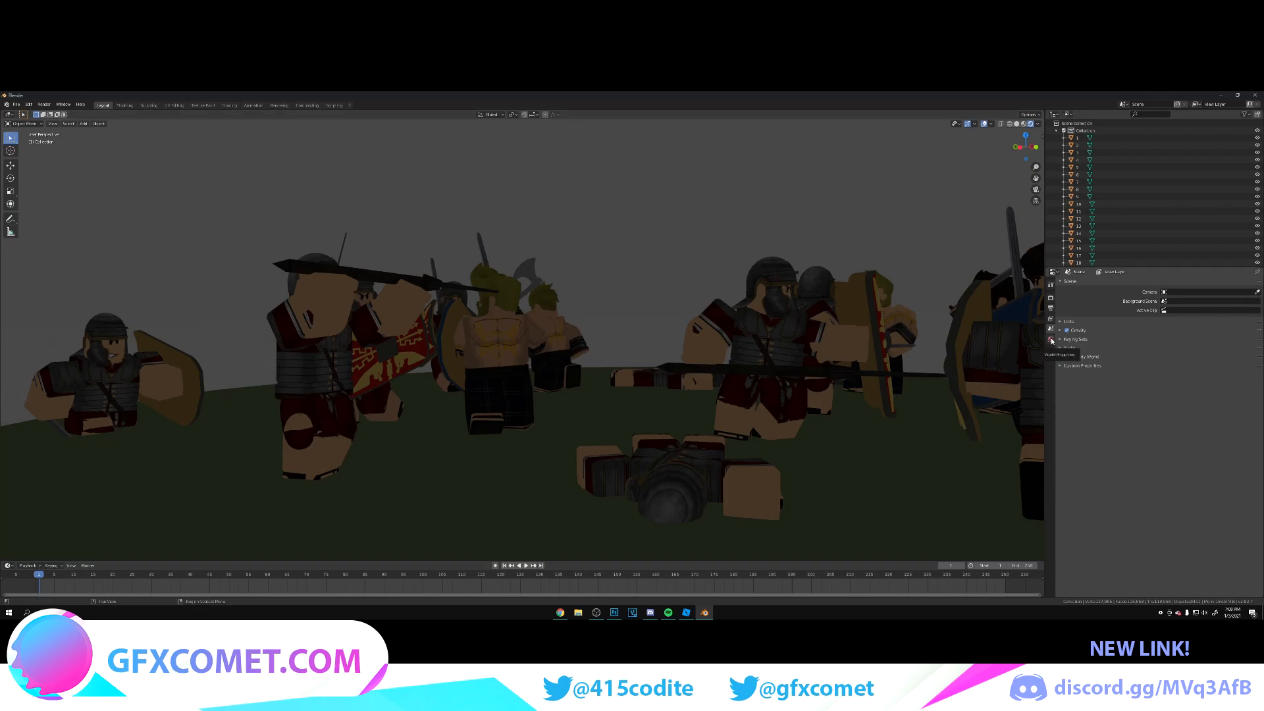
- Use an Environment Texture as the world background's colour and load an HDRI image file into it
click(1051, 340)
click(1257, 321)
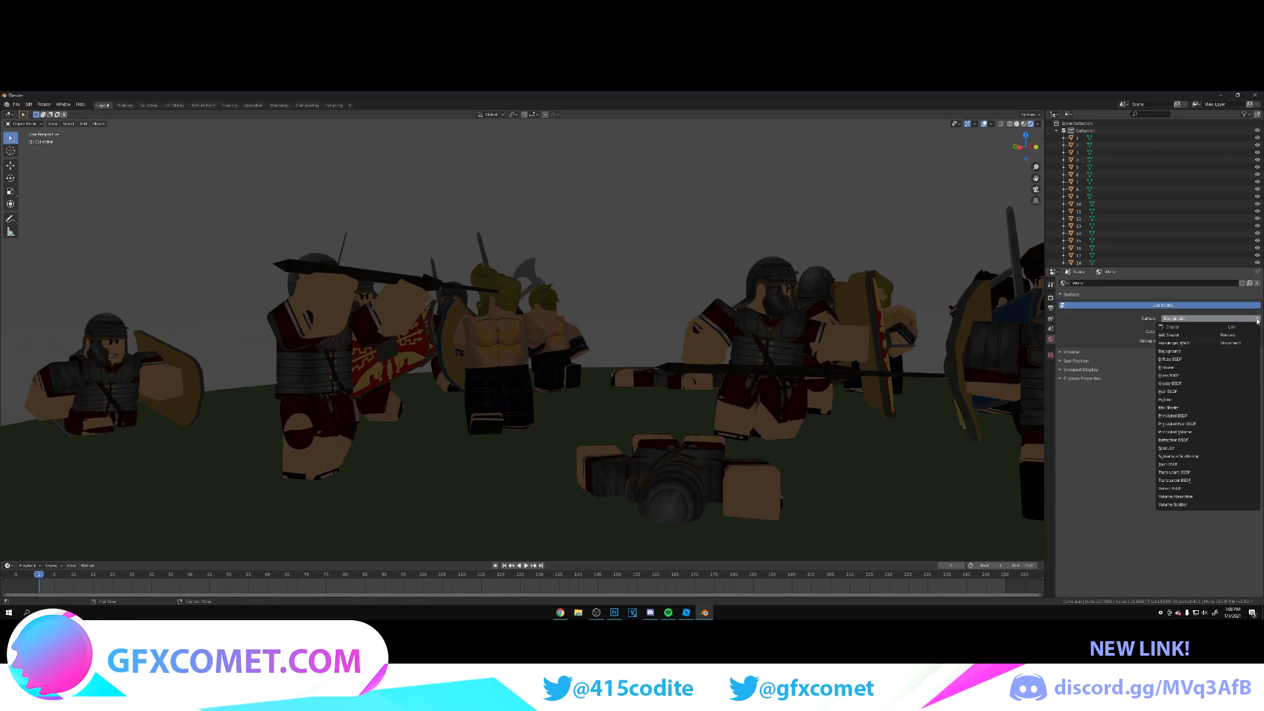
click(1257, 333)
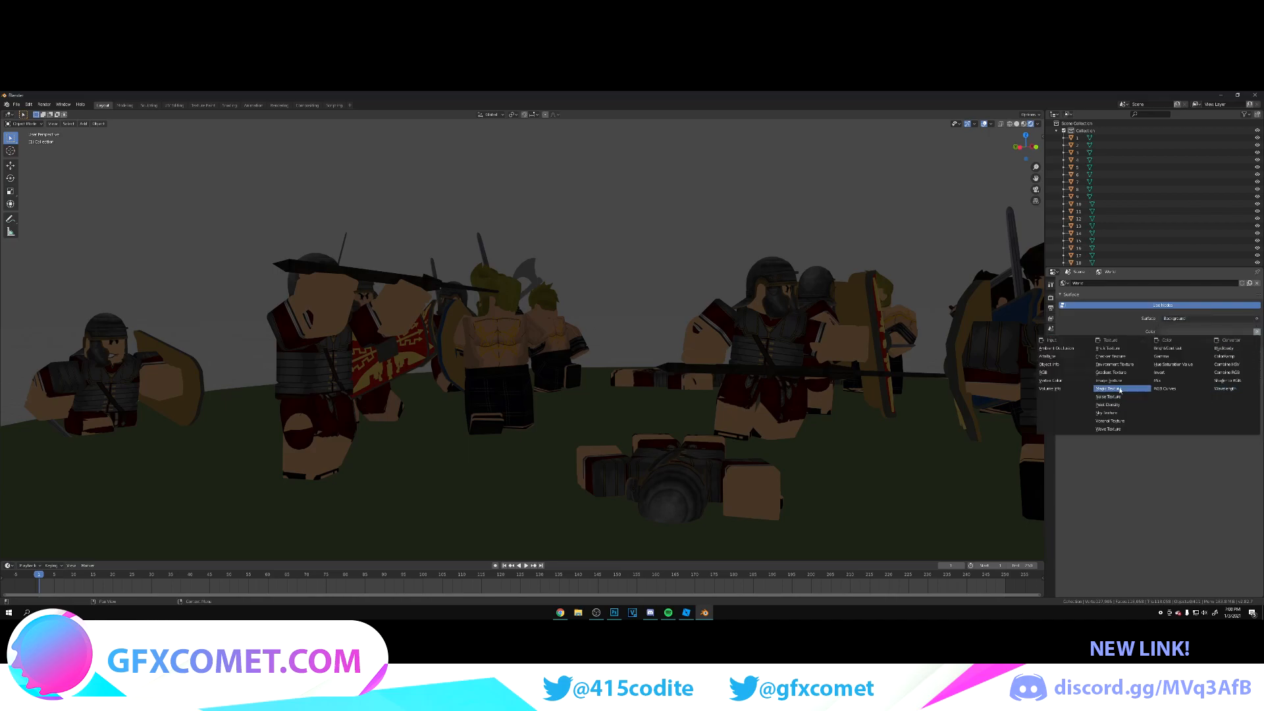
click(1122, 365)
click(1243, 342)
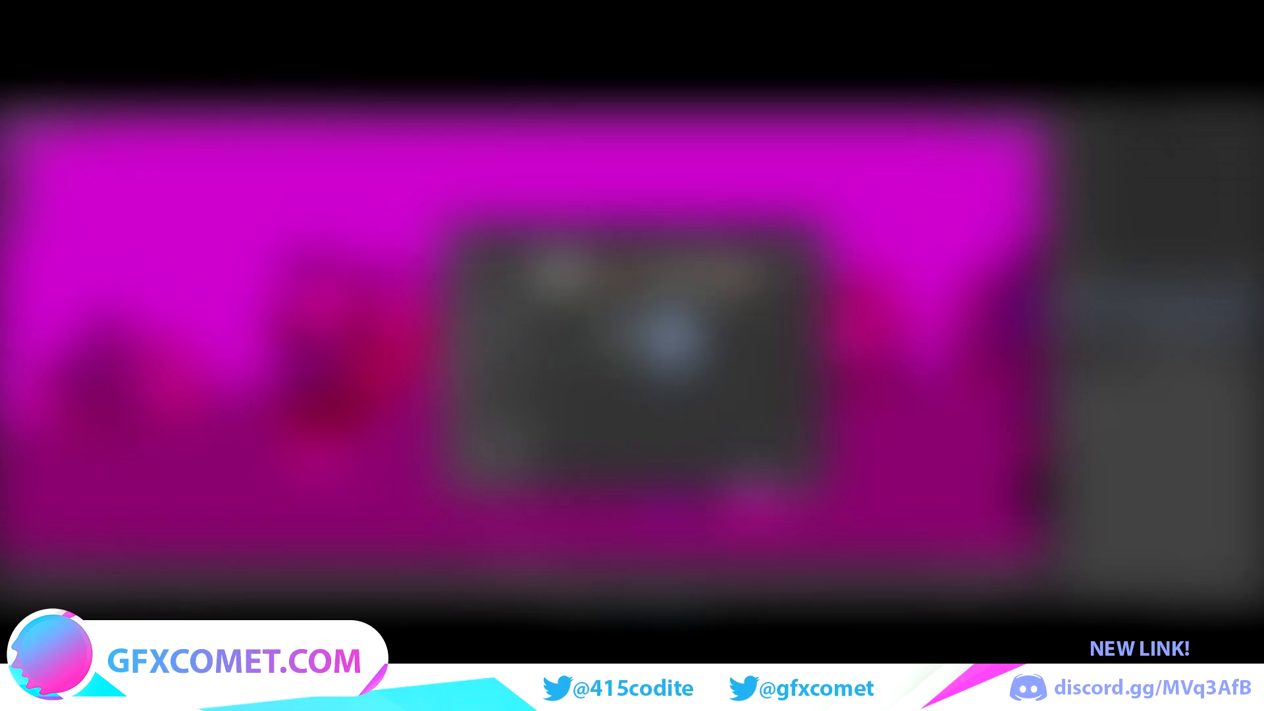
drag(635, 233, 812, 245)
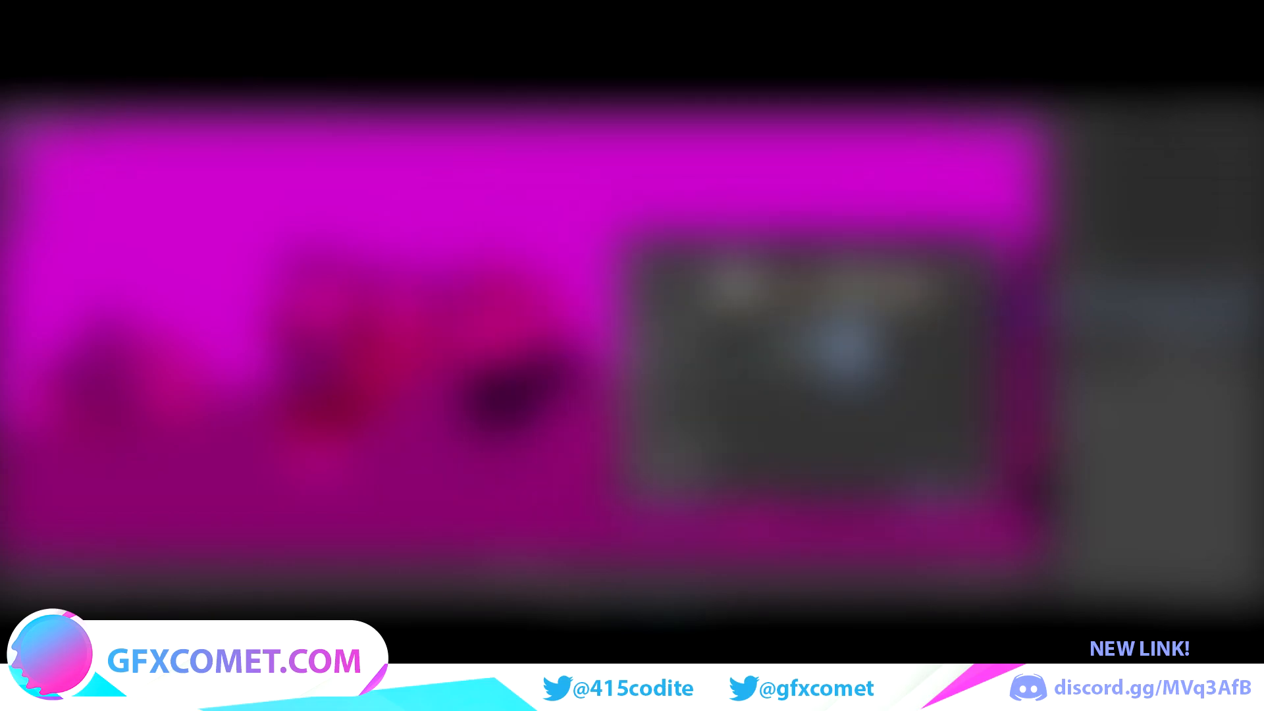
double_click(807, 349)
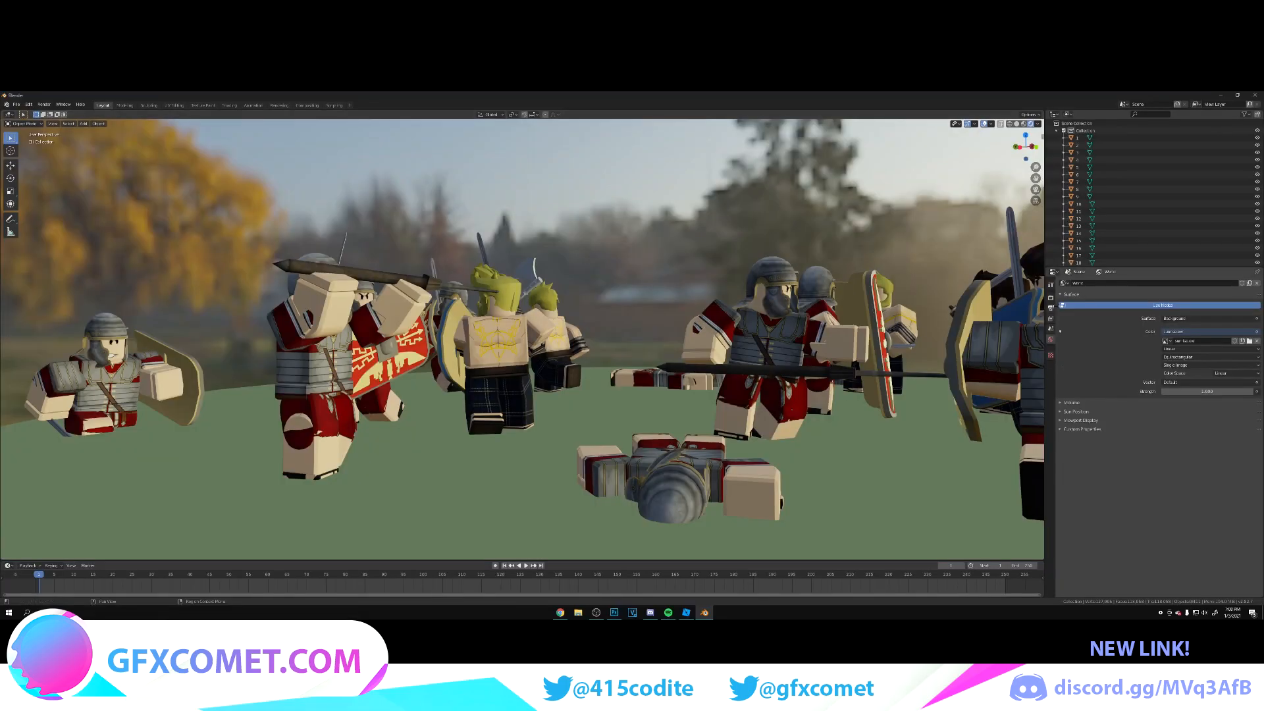
- Make the render background transparent in the Film settings
click(1051, 300)
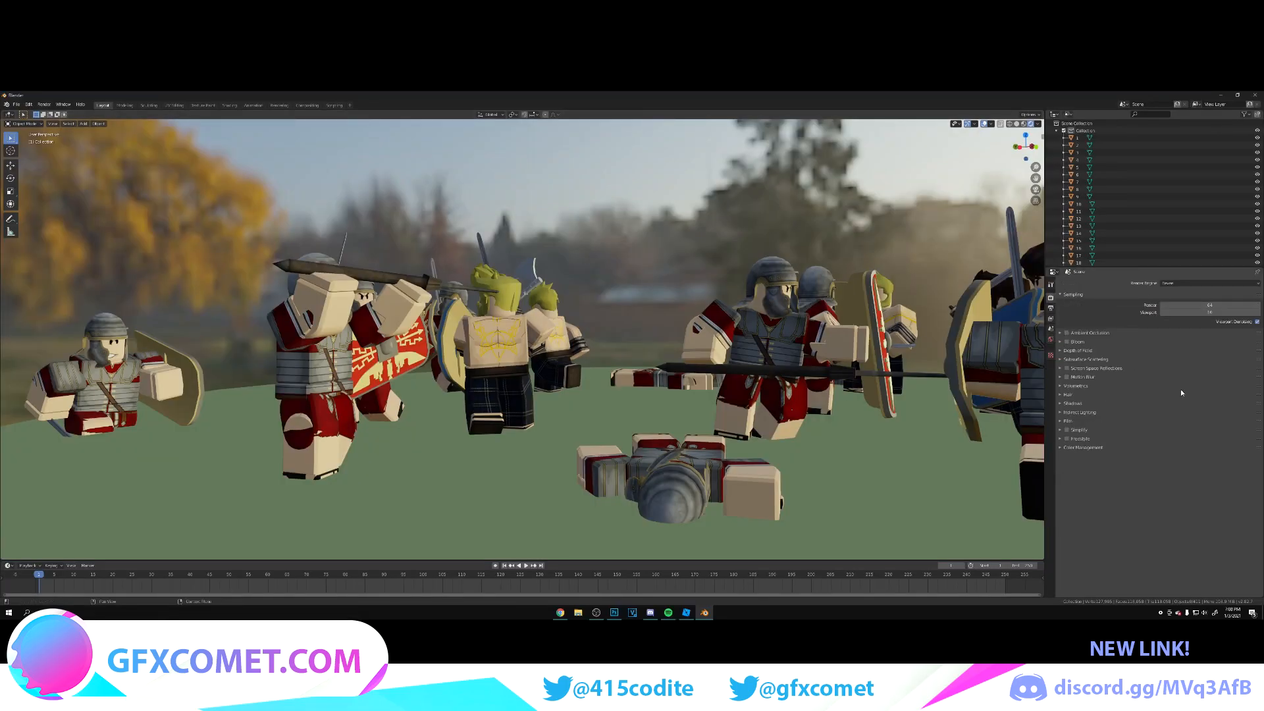
click(1067, 421)
click(1250, 440)
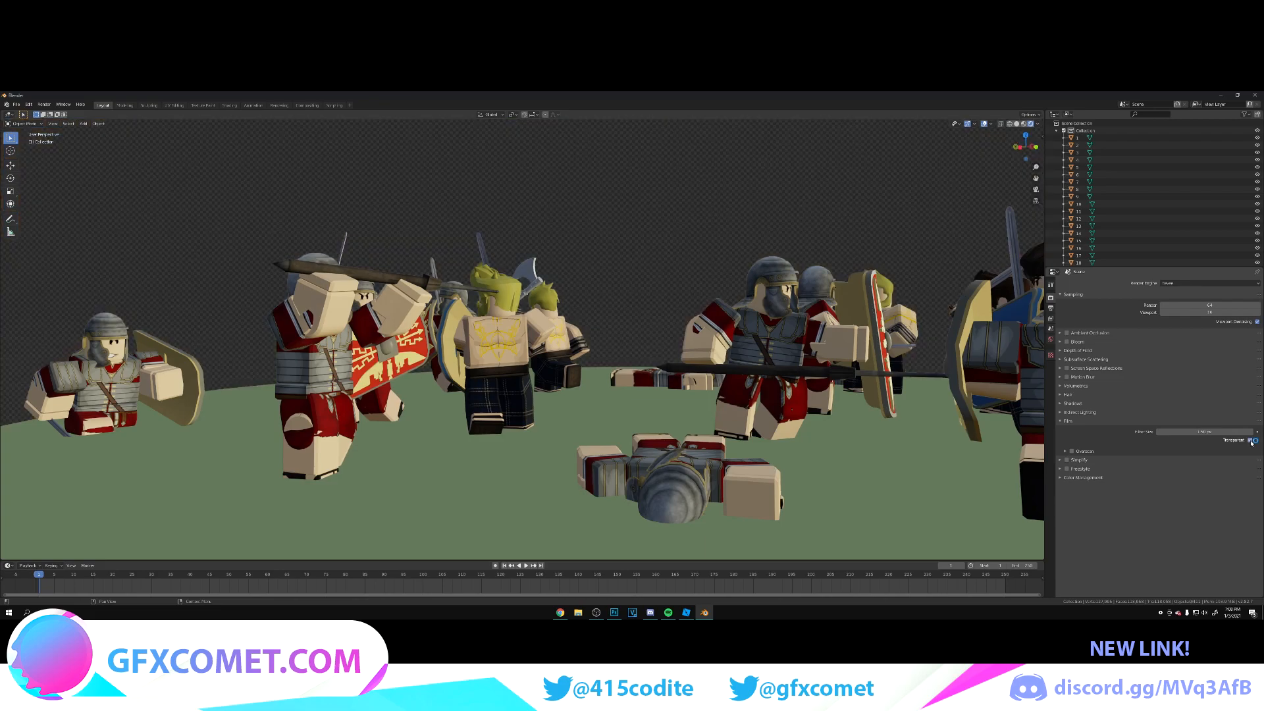
- Delete the green circular baseplate beneath the soldiers
middle_drag(831, 414, 706, 347)
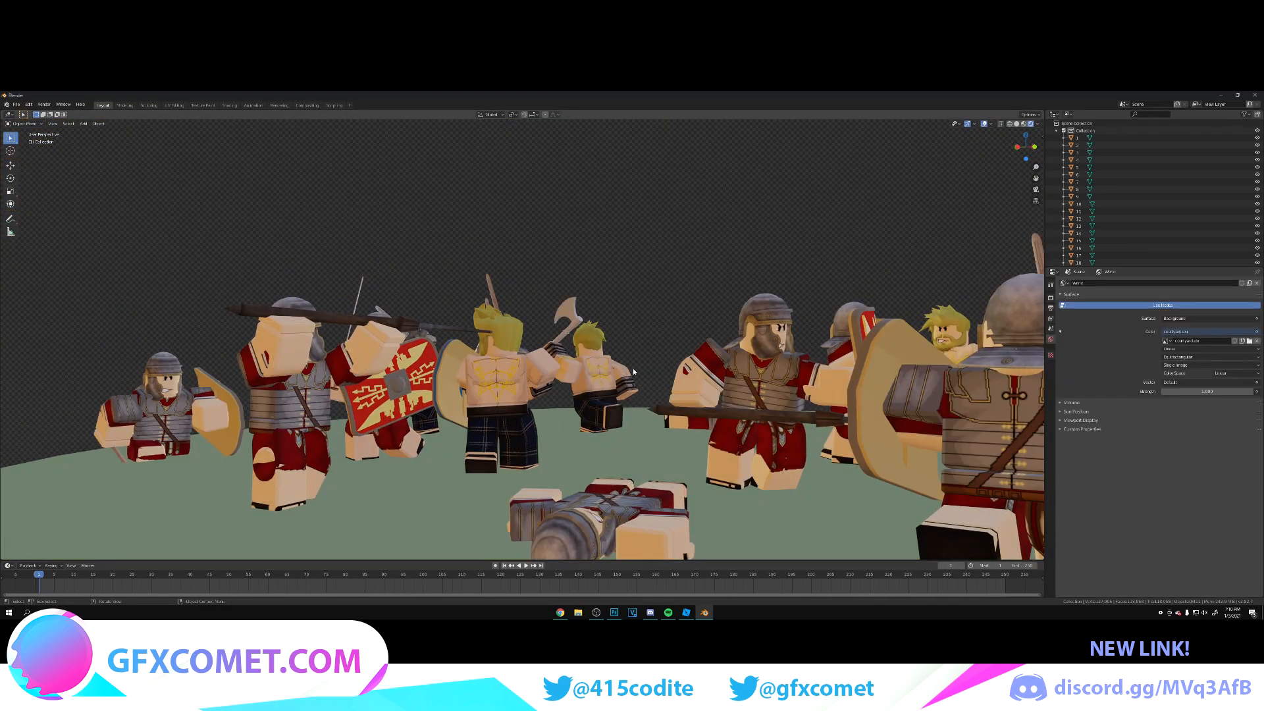
key(shift+grave)
key(s)
key(a)
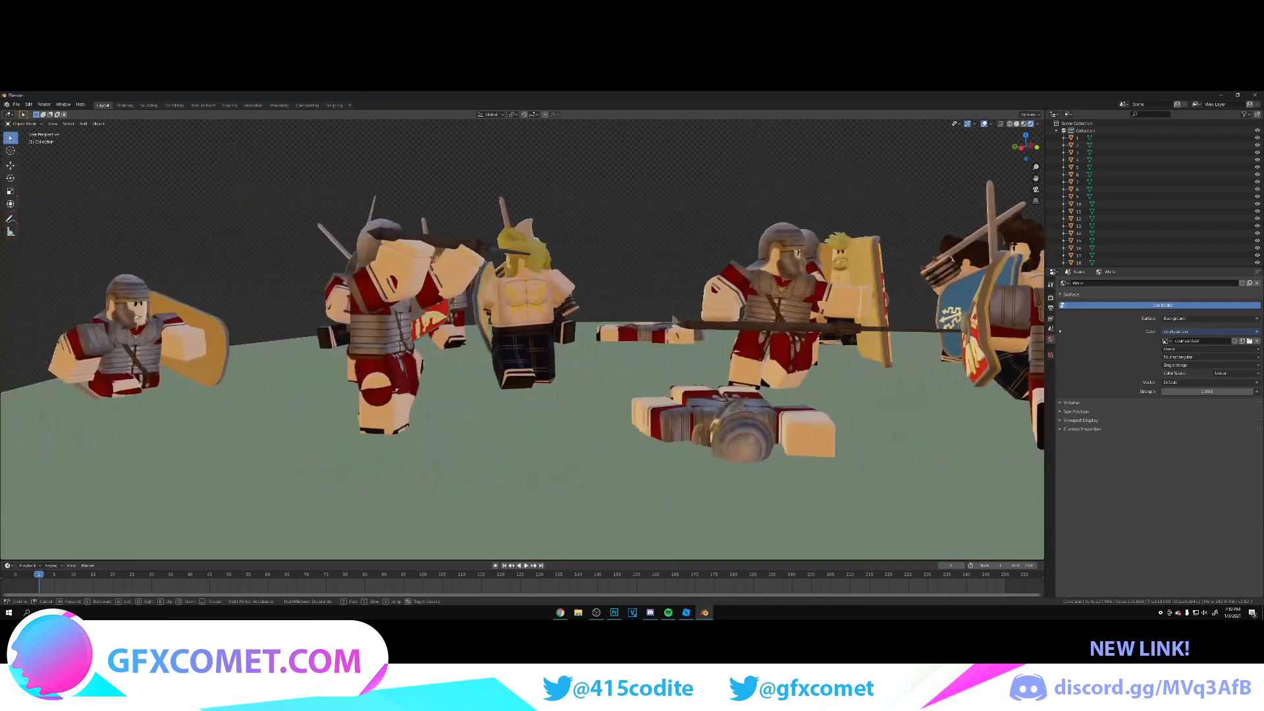
key(s)
key(d)
click(342, 406)
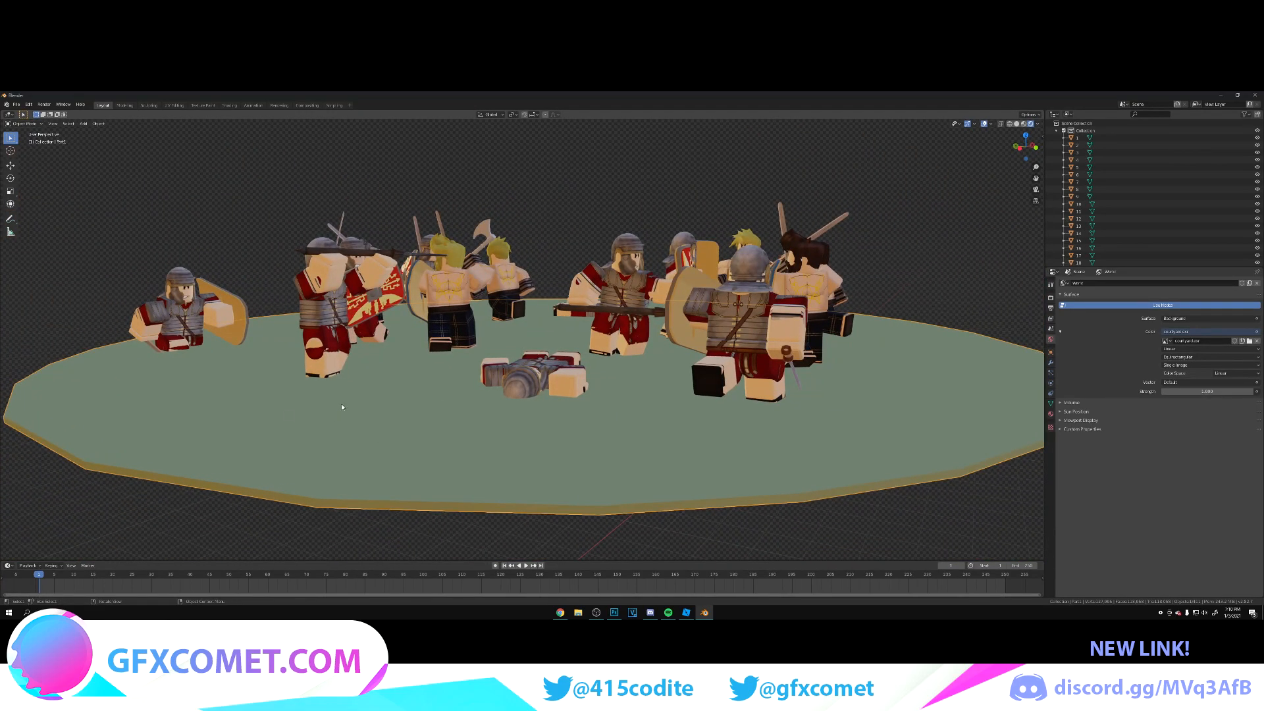
click(454, 380)
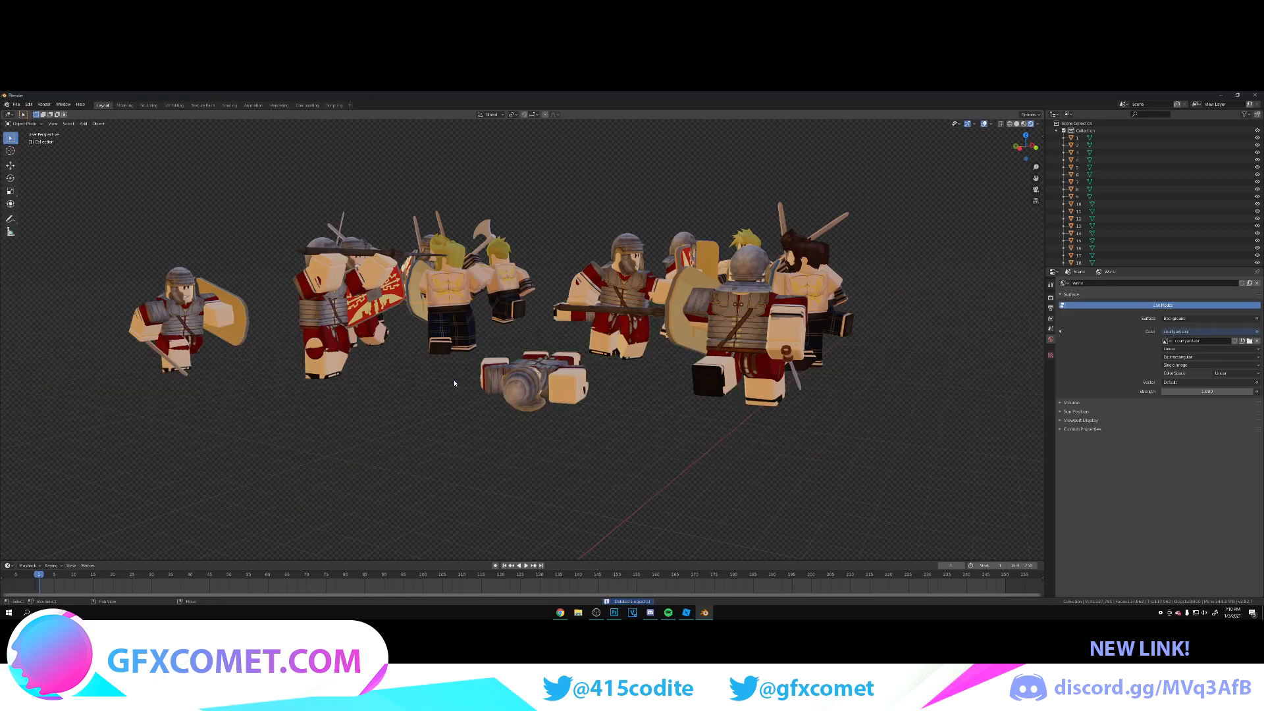
- Fly among the soldiers to examine the battle scene without its baseplate
key(shift+grave)
key(w)
key(w)
key(d)
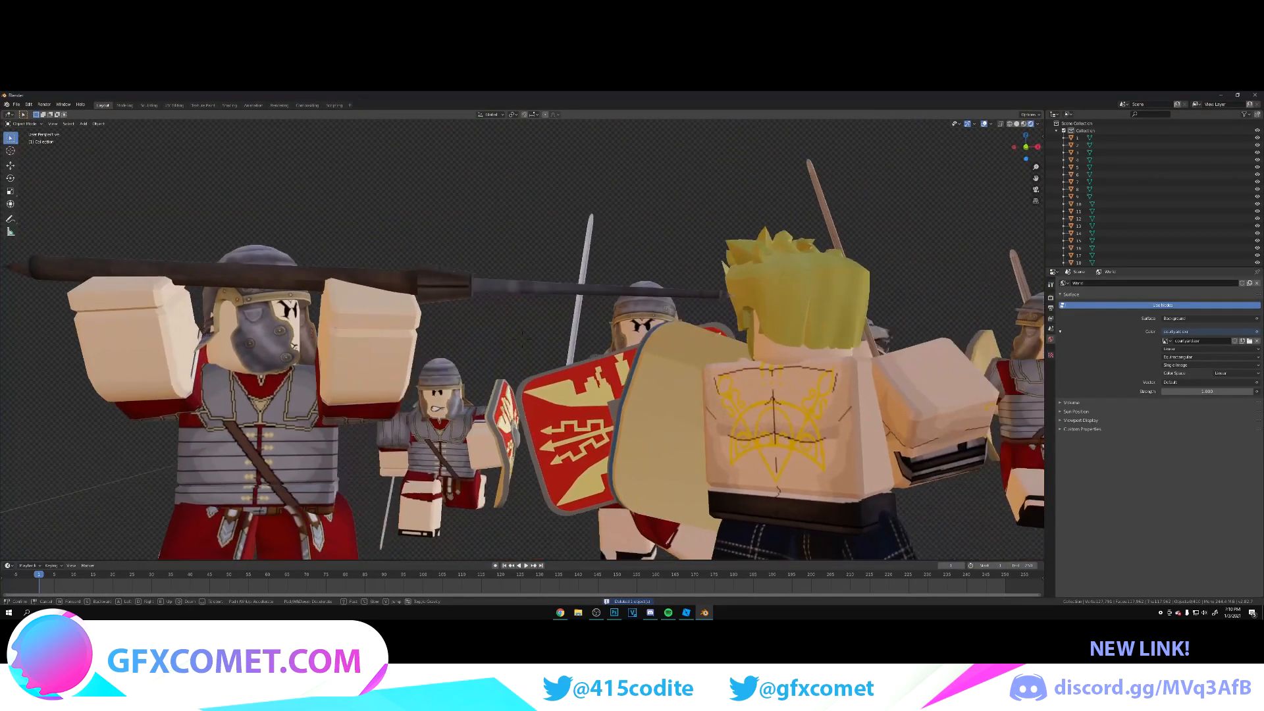
key(a)
key(s)
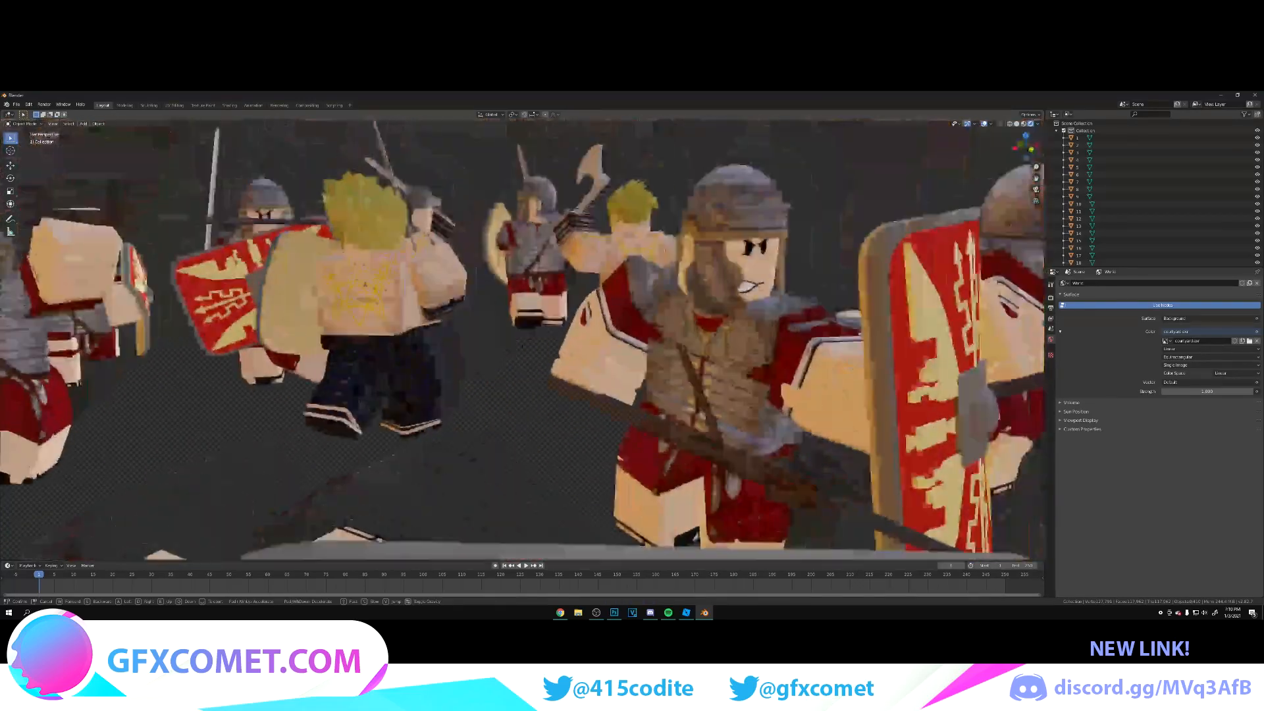
key(s)
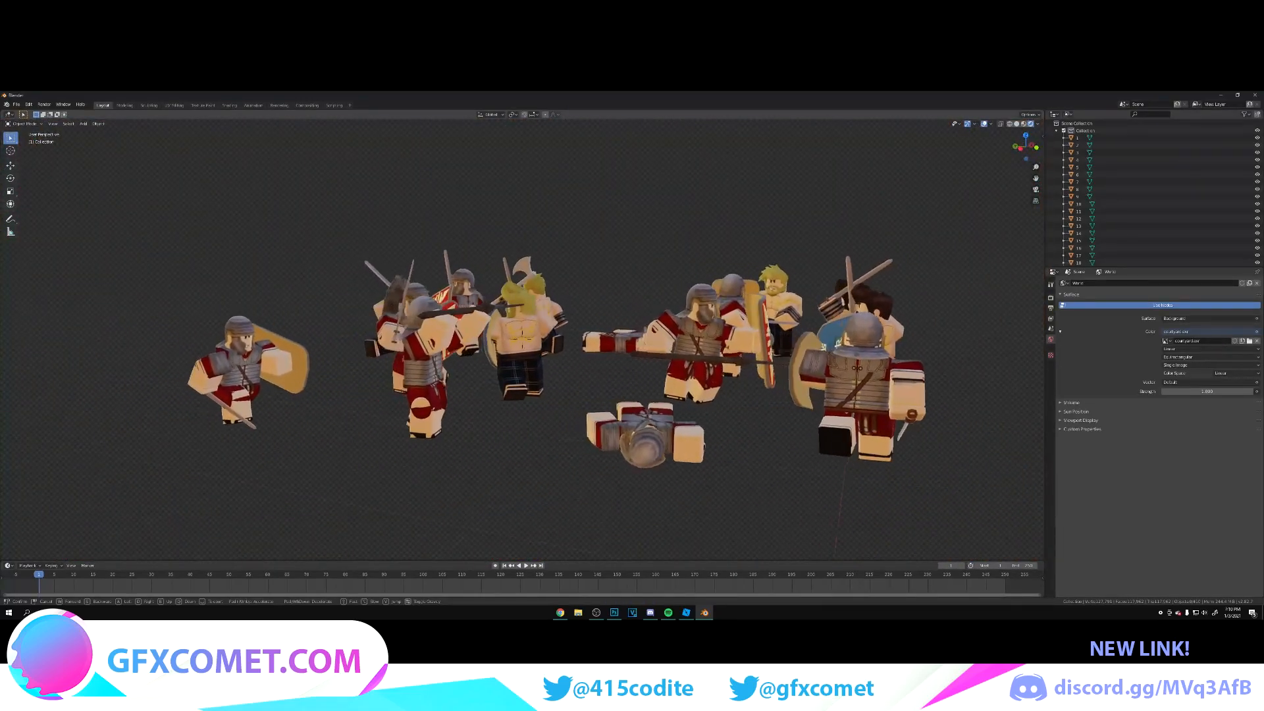
- Add a plane mesh and scale it up into a large ground surface for the battle scene
key(shift+a)
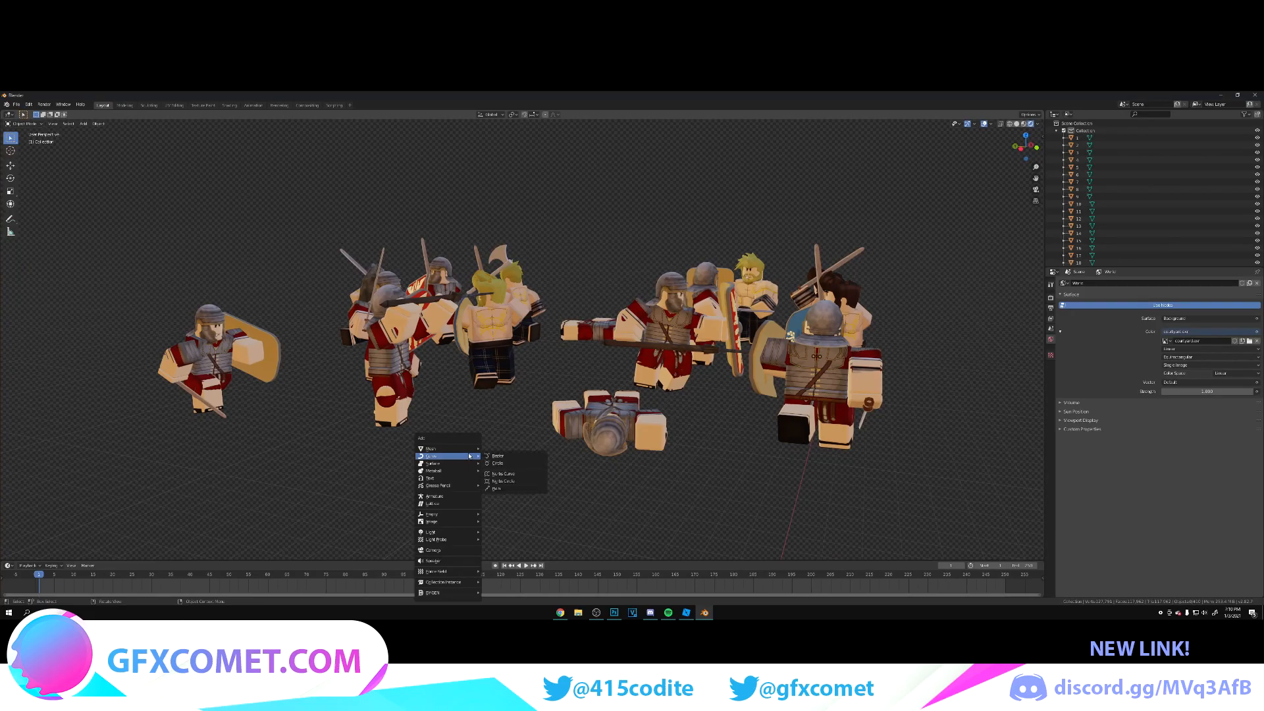
click(502, 448)
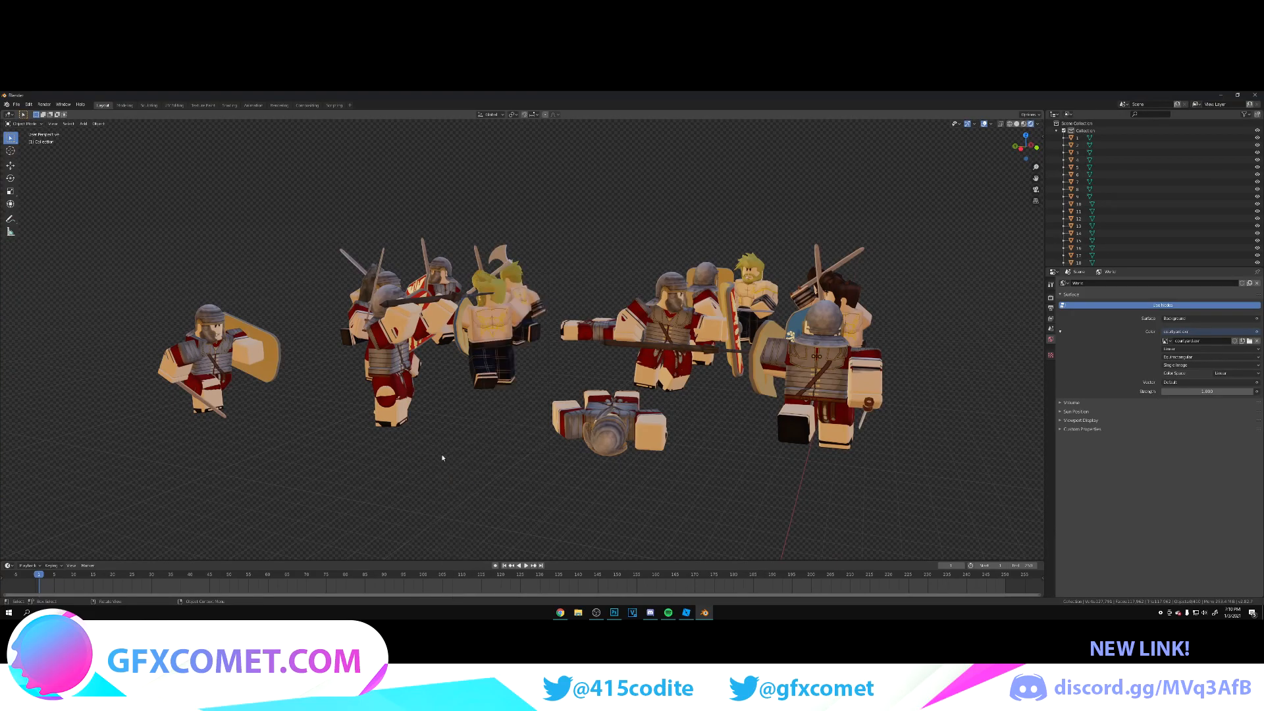
key(shift+a)
mouse_move(437, 451)
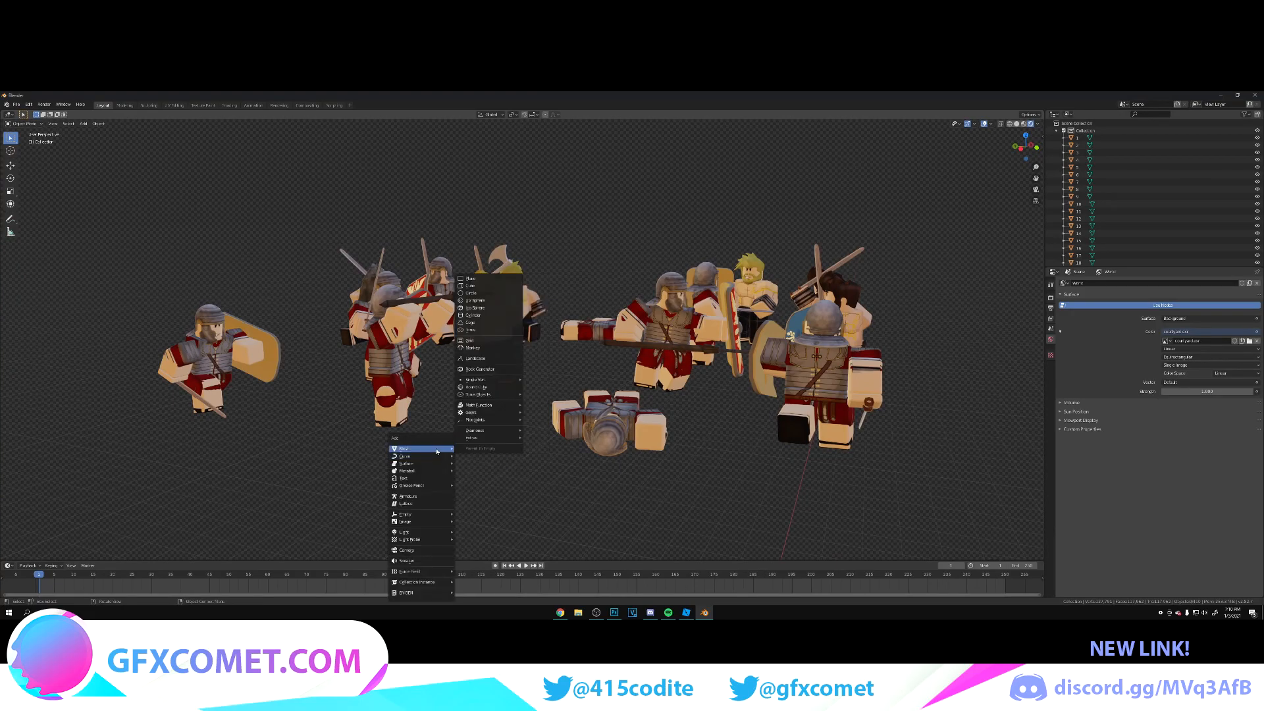
click(488, 279)
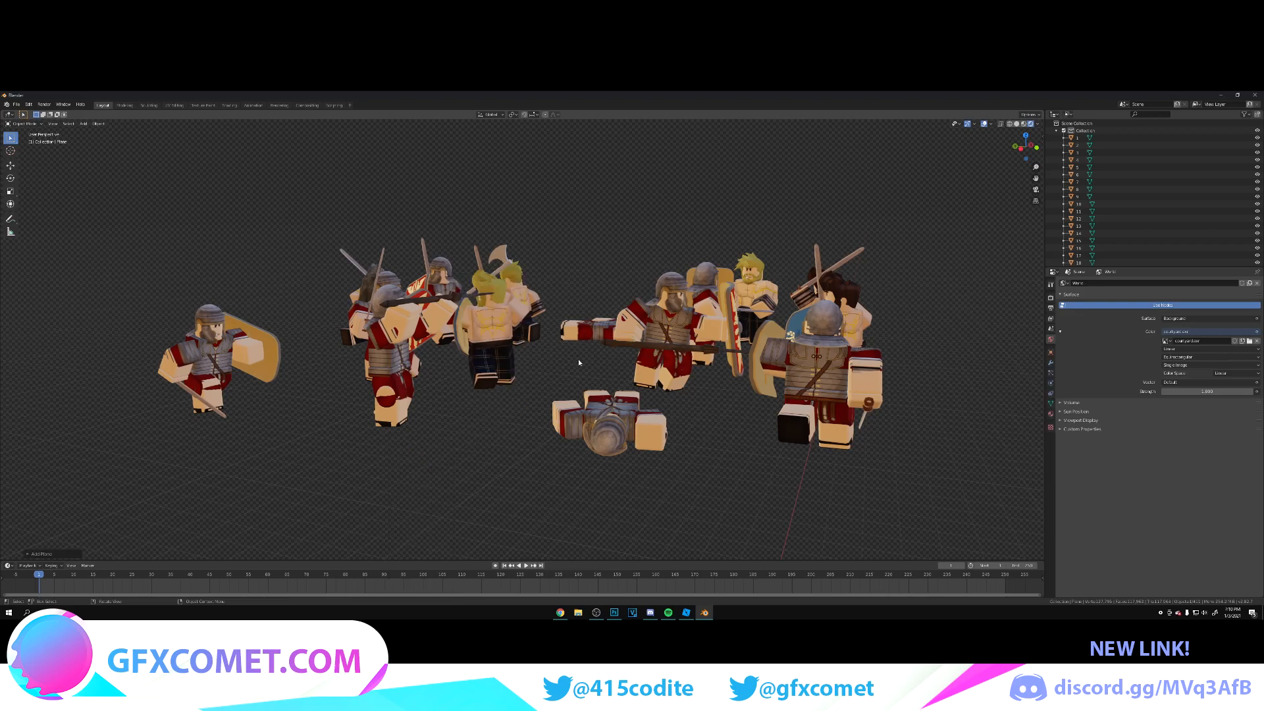
scroll(580, 362, down, 5)
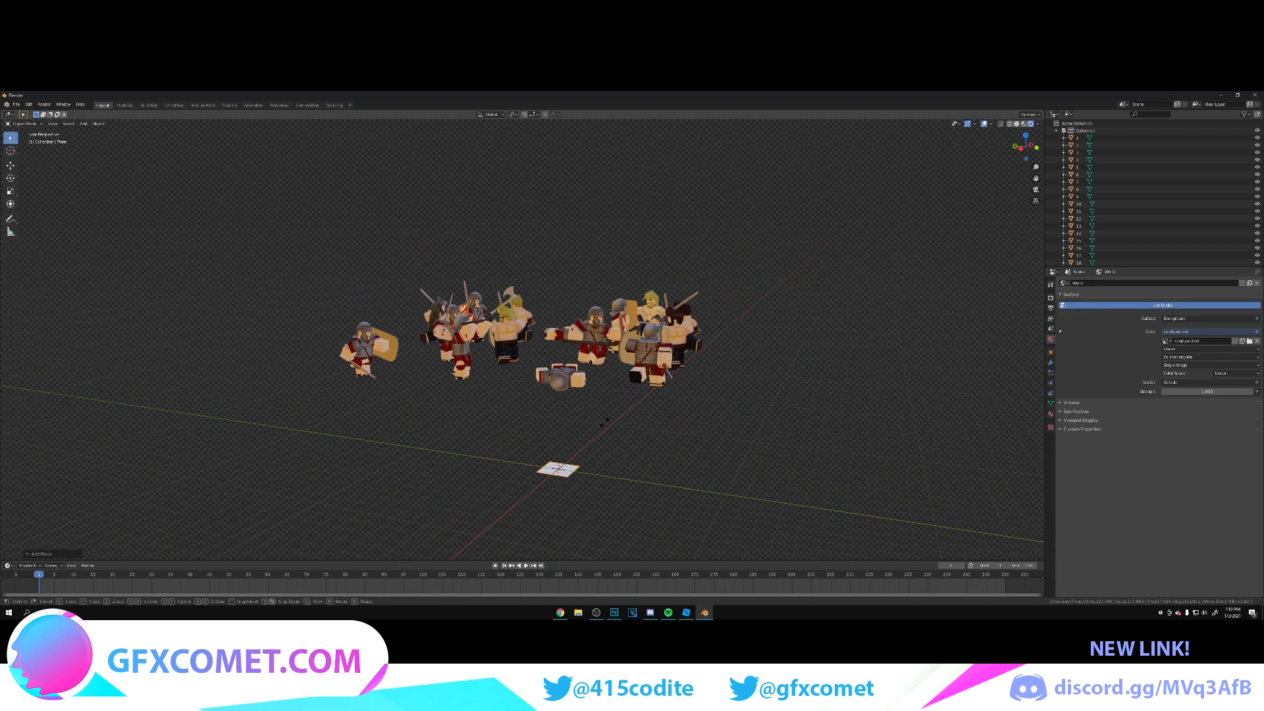
key(s)
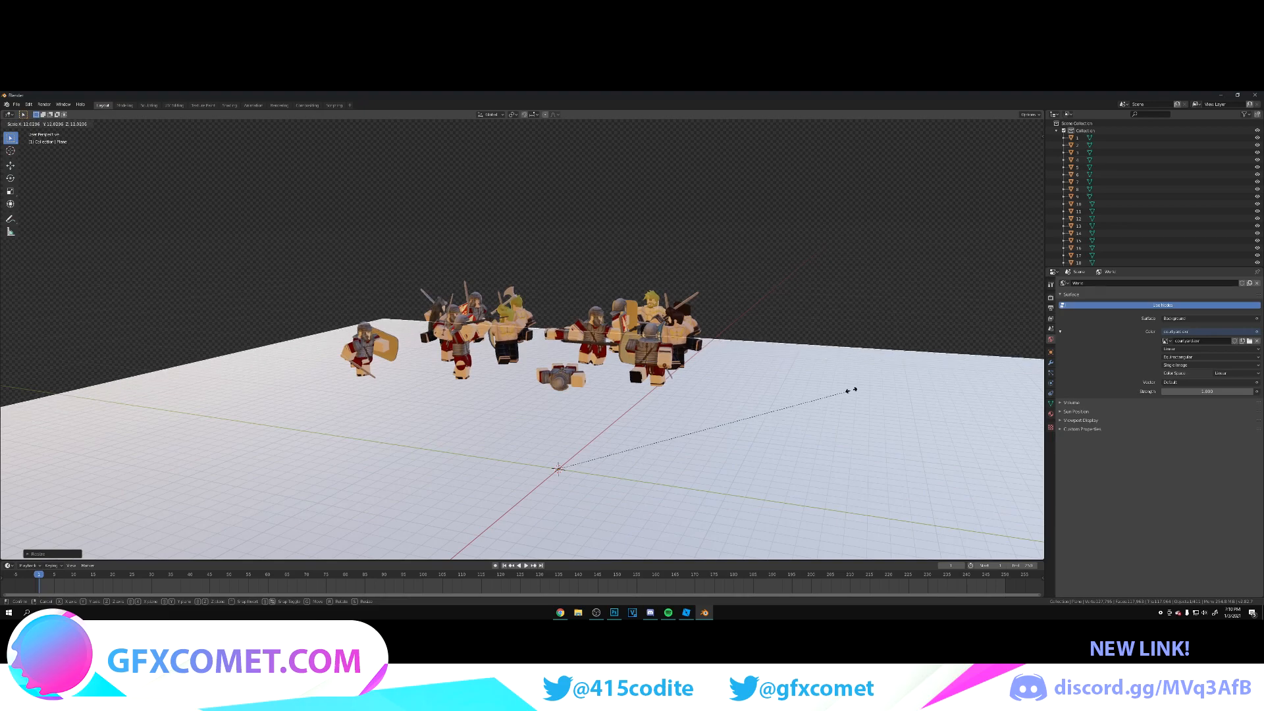
click(854, 391)
- Move the ground plane along the X and Y axes so it spreads out beneath all the soldiers
key(g)
key(x)
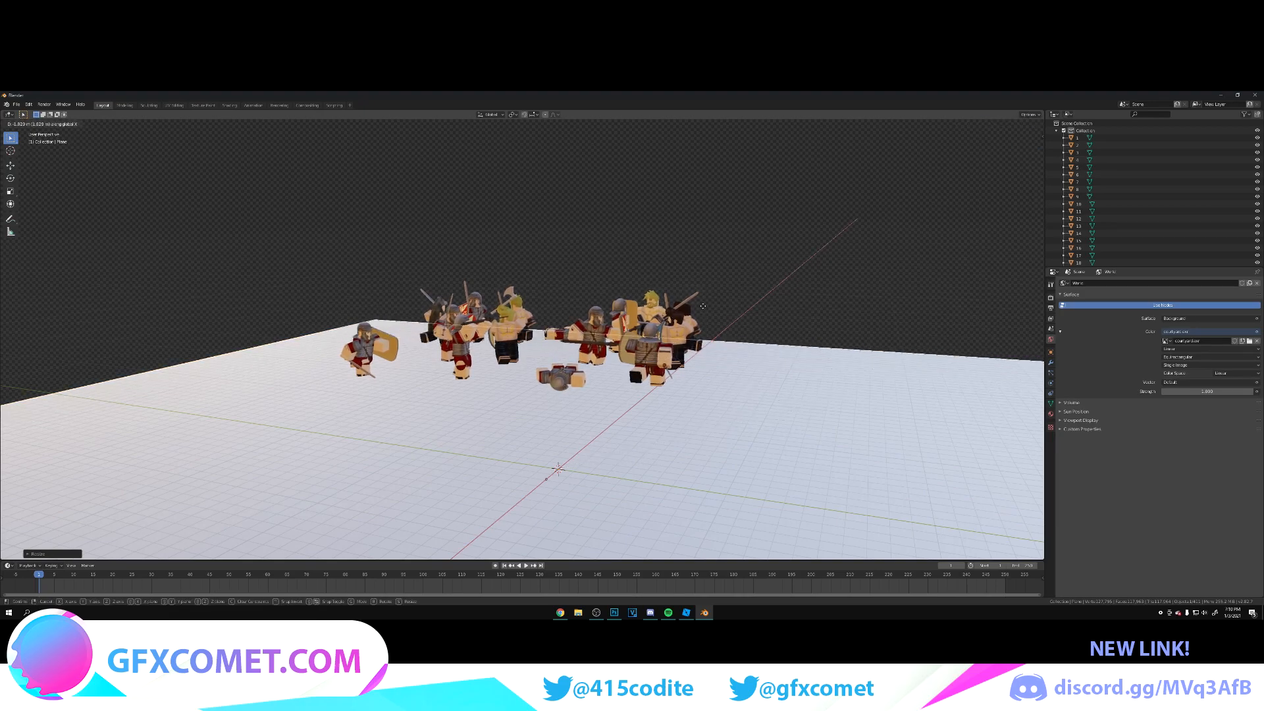
click(880, 251)
key(g)
key(x)
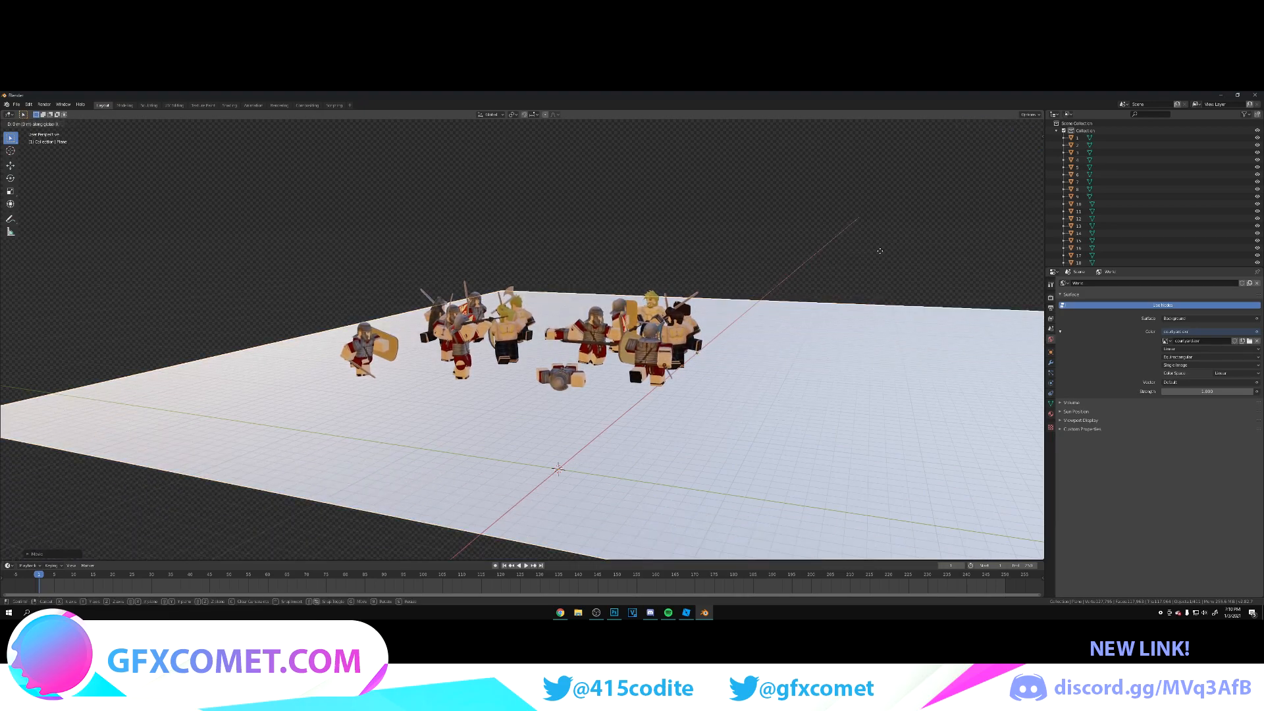
key(y)
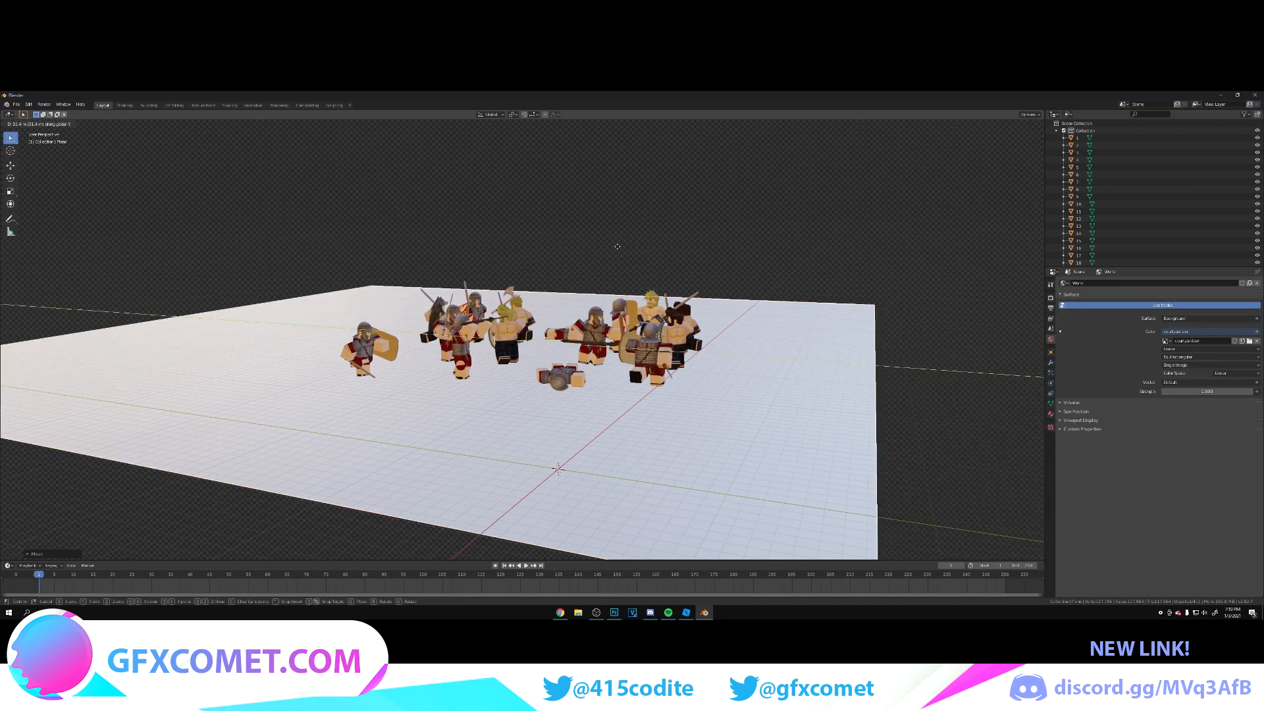
click(737, 302)
key(g)
key(x)
click(626, 409)
- Raise the ground plane to the level of the soldiers' feet and check the fit up close
scroll(625, 408, up, 5)
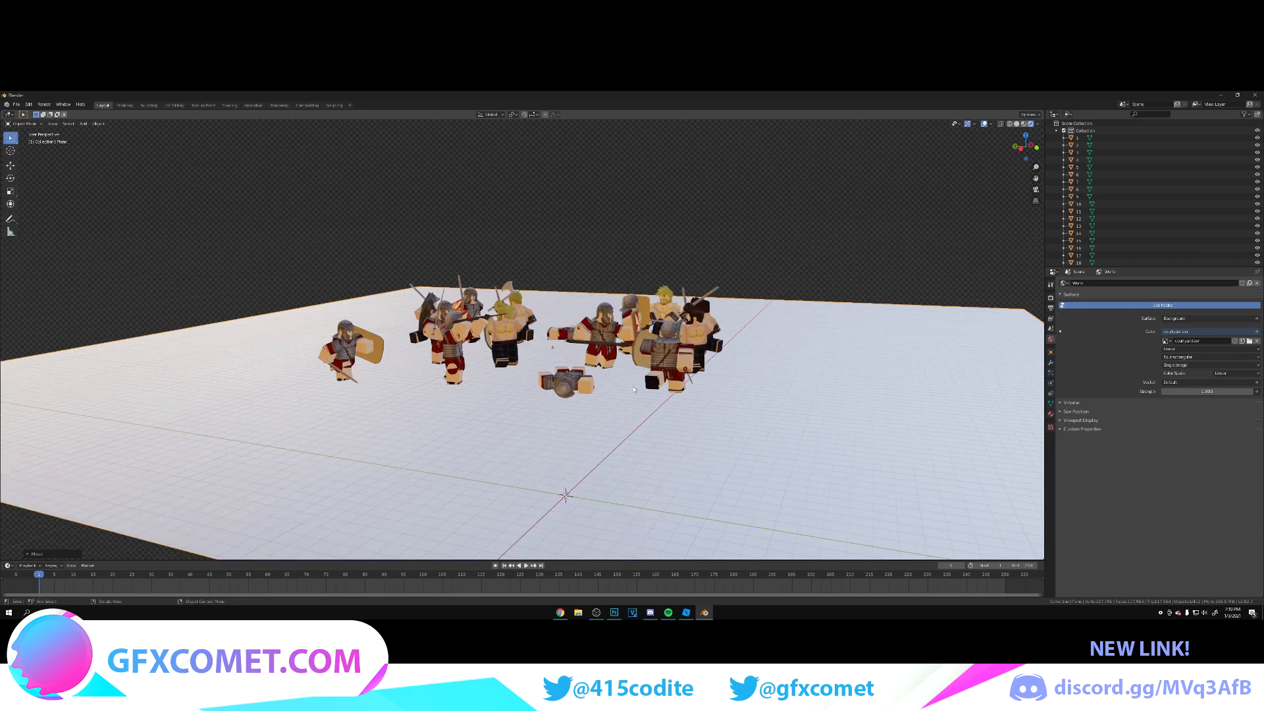
key(shift+grave)
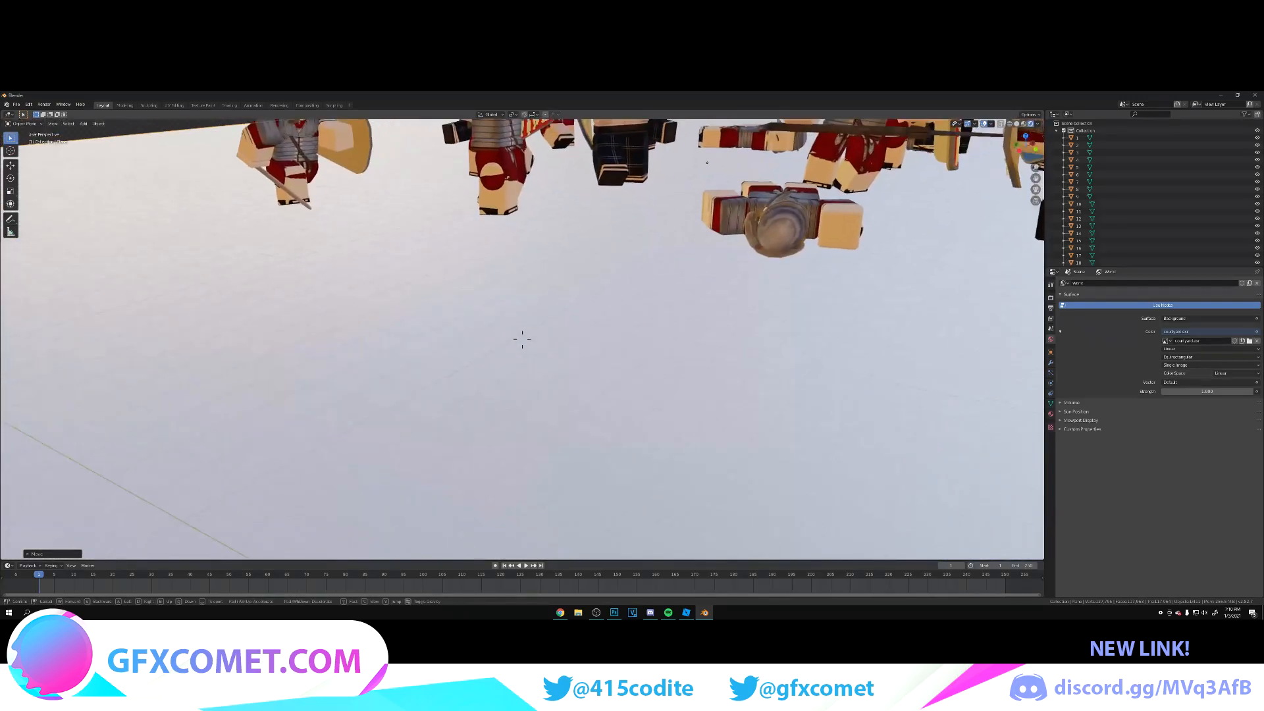
key(w)
key(s)
key(w)
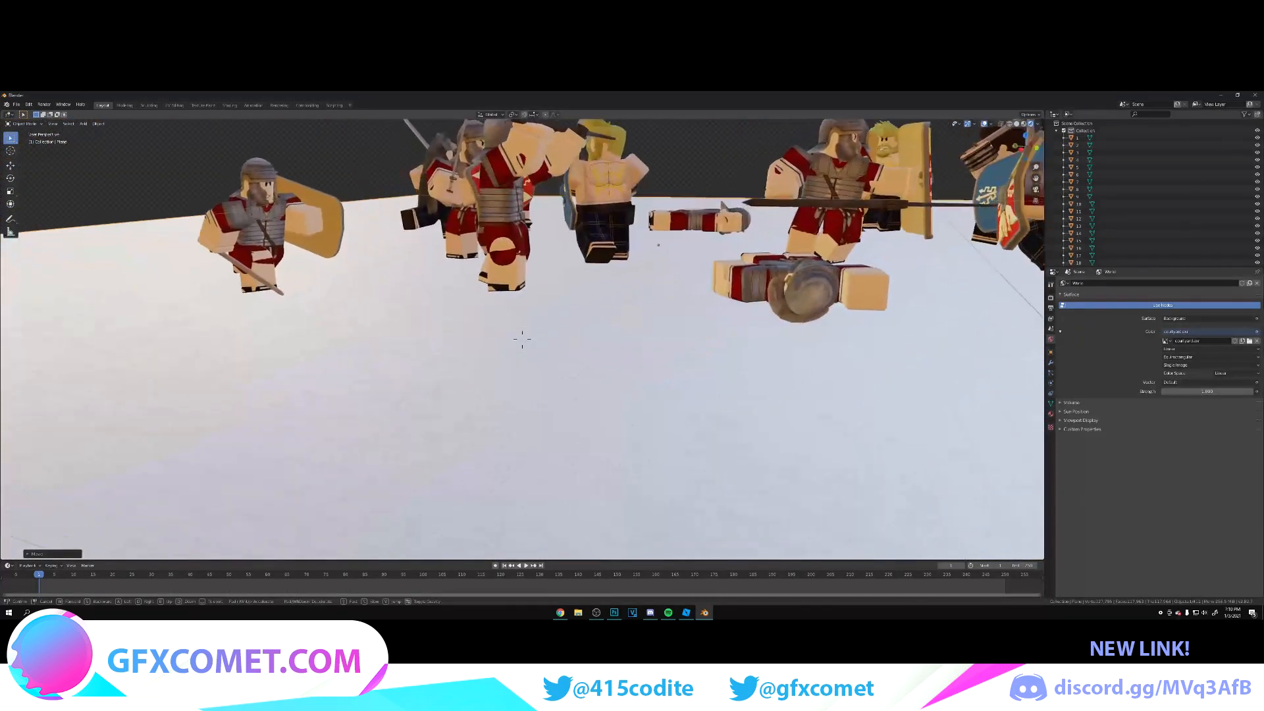
key(s)
click(523, 339)
key(g)
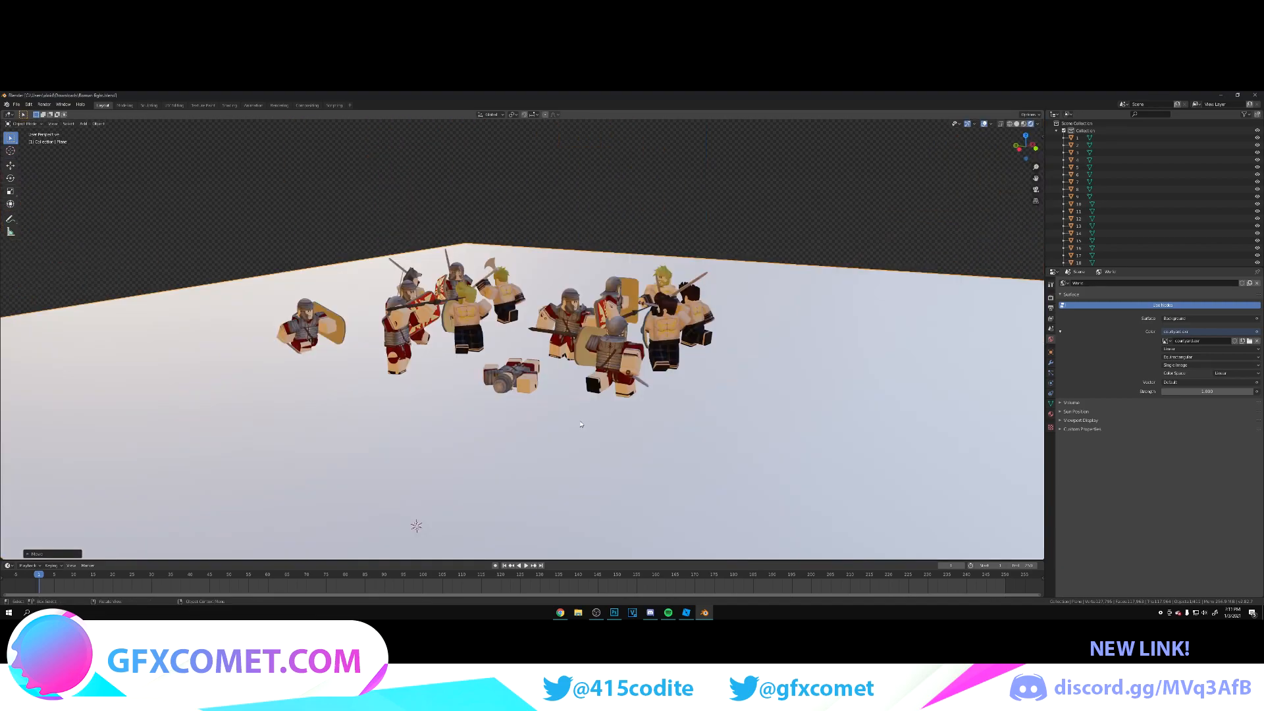
scroll(581, 424, up, 5)
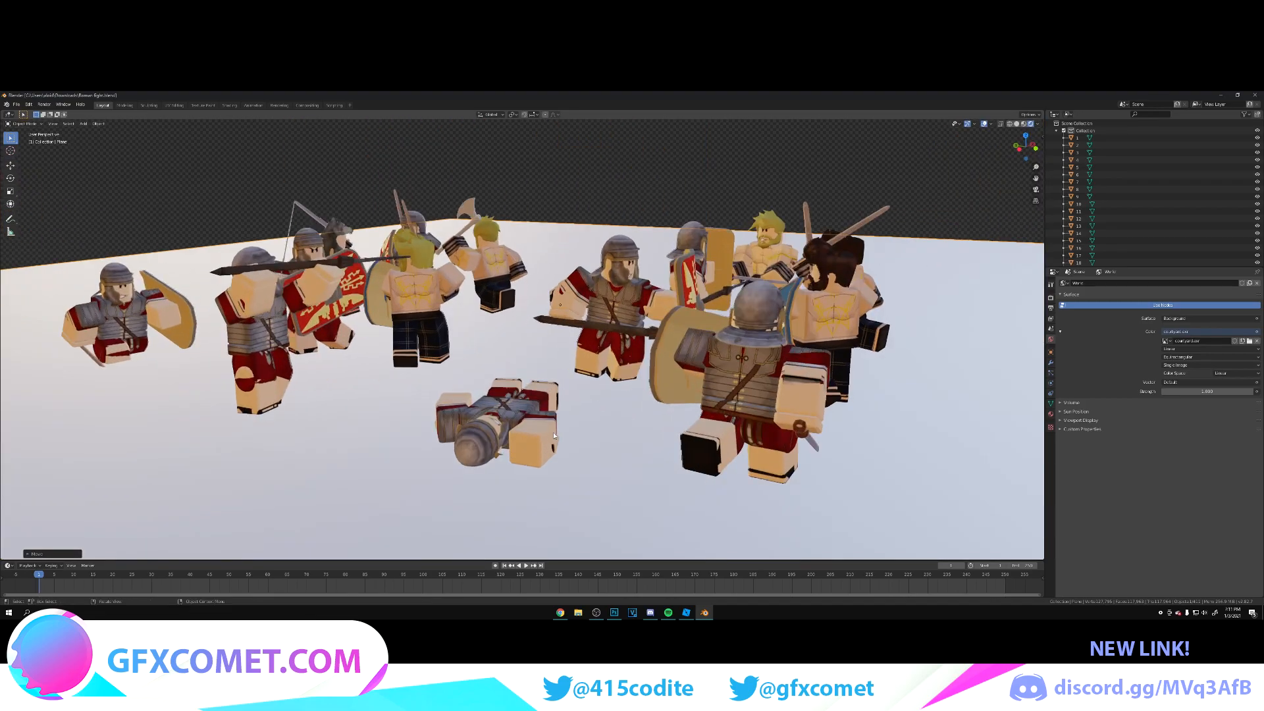
mouse_move(617, 426)
middle_down()
mouse_move(663, 417)
mouse_move(614, 420)
middle_up()
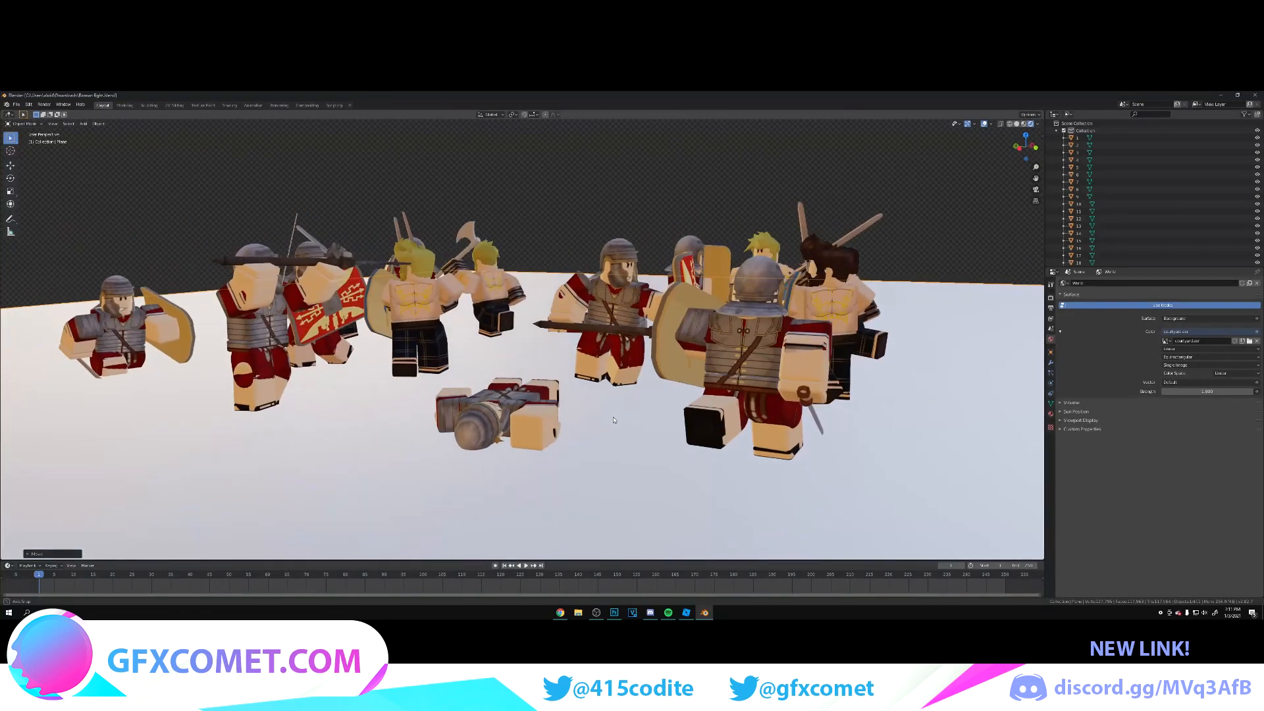
scroll(598, 439, down, 4)
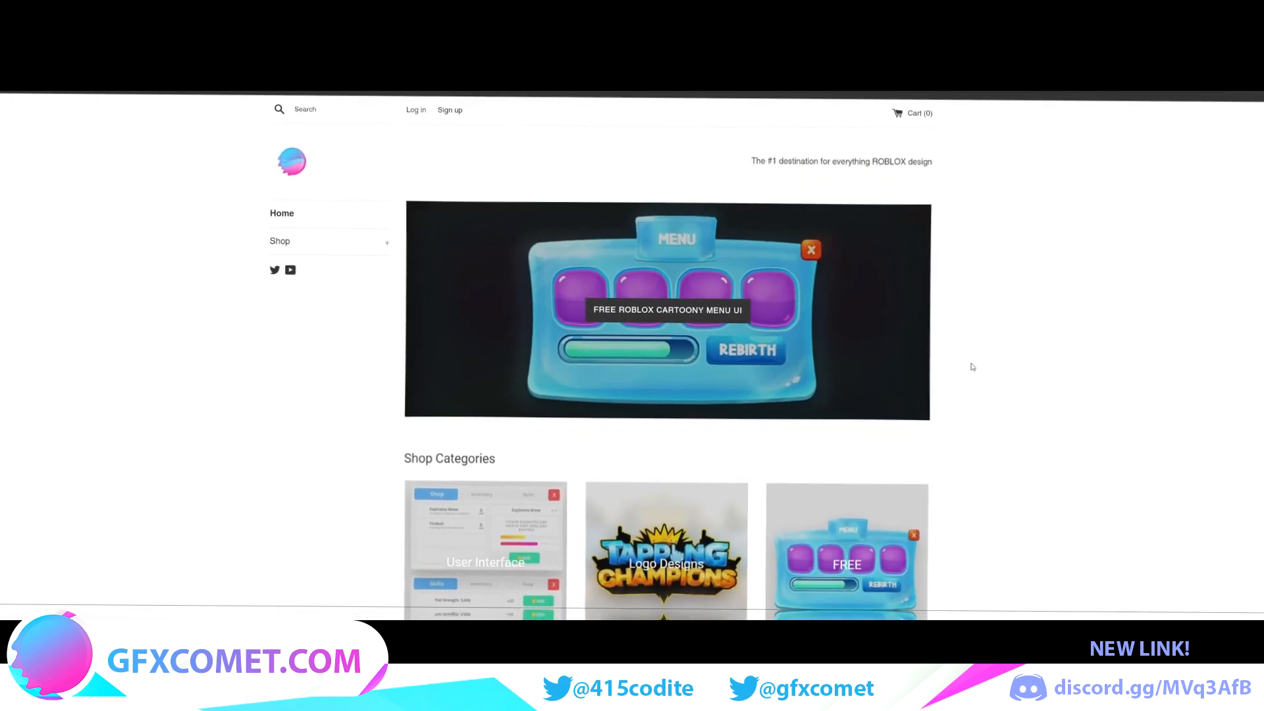
- Switch to the GFXComet store in the browser and look through the products in its User Interface category
scroll(460, 254, down, 4)
scroll(668, 355, up, 4)
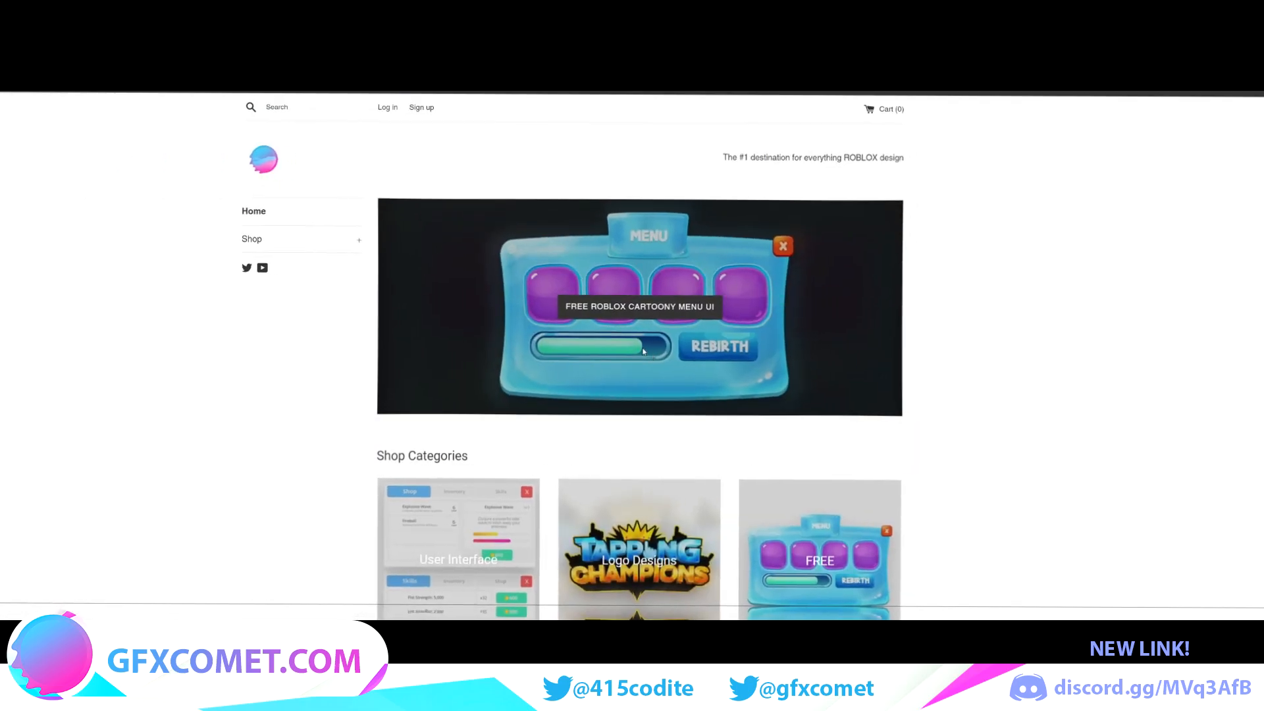
click(321, 247)
scroll(277, 368, up, 1)
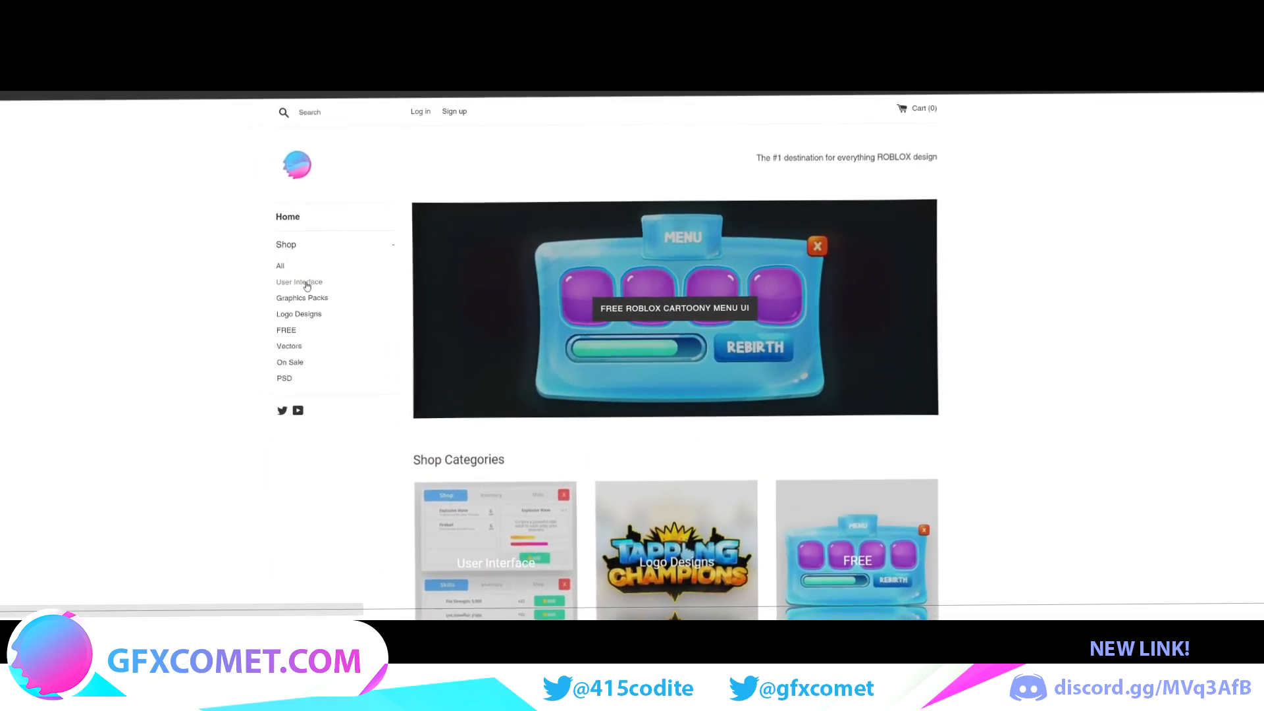
click(306, 283)
scroll(528, 324, down, 3)
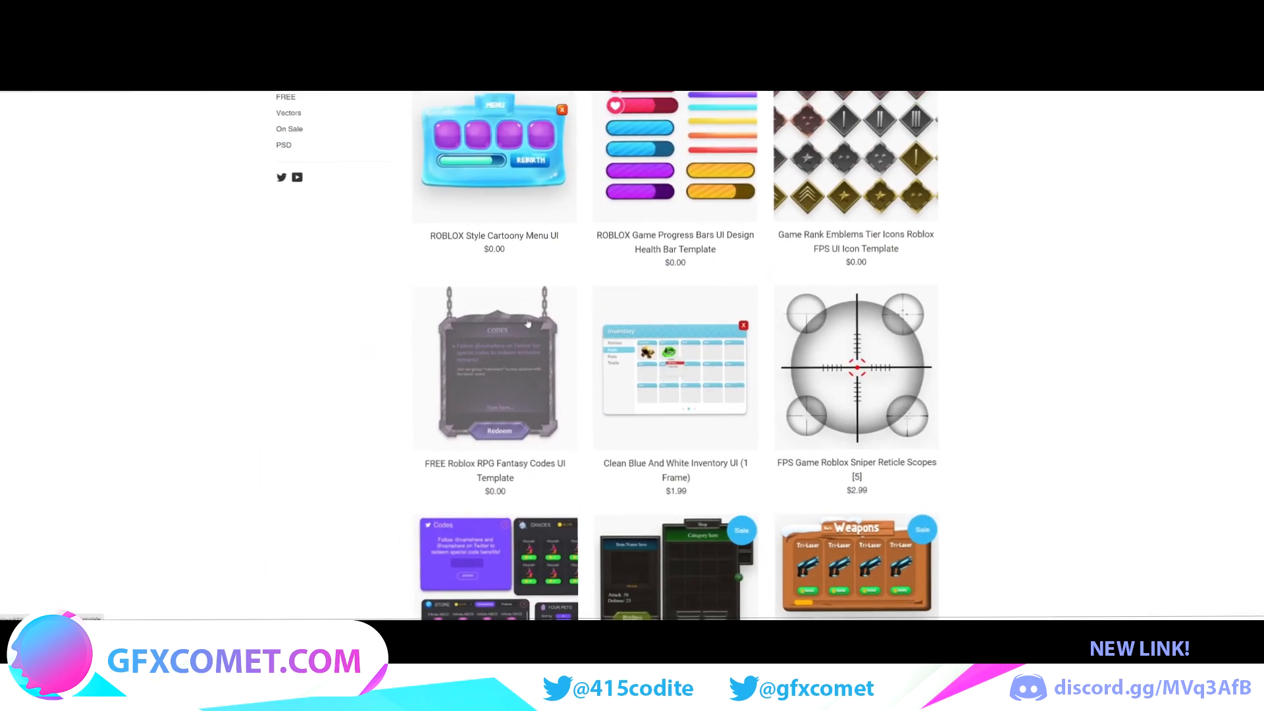
scroll(528, 323, up, 3)
click(527, 324)
click(723, 327)
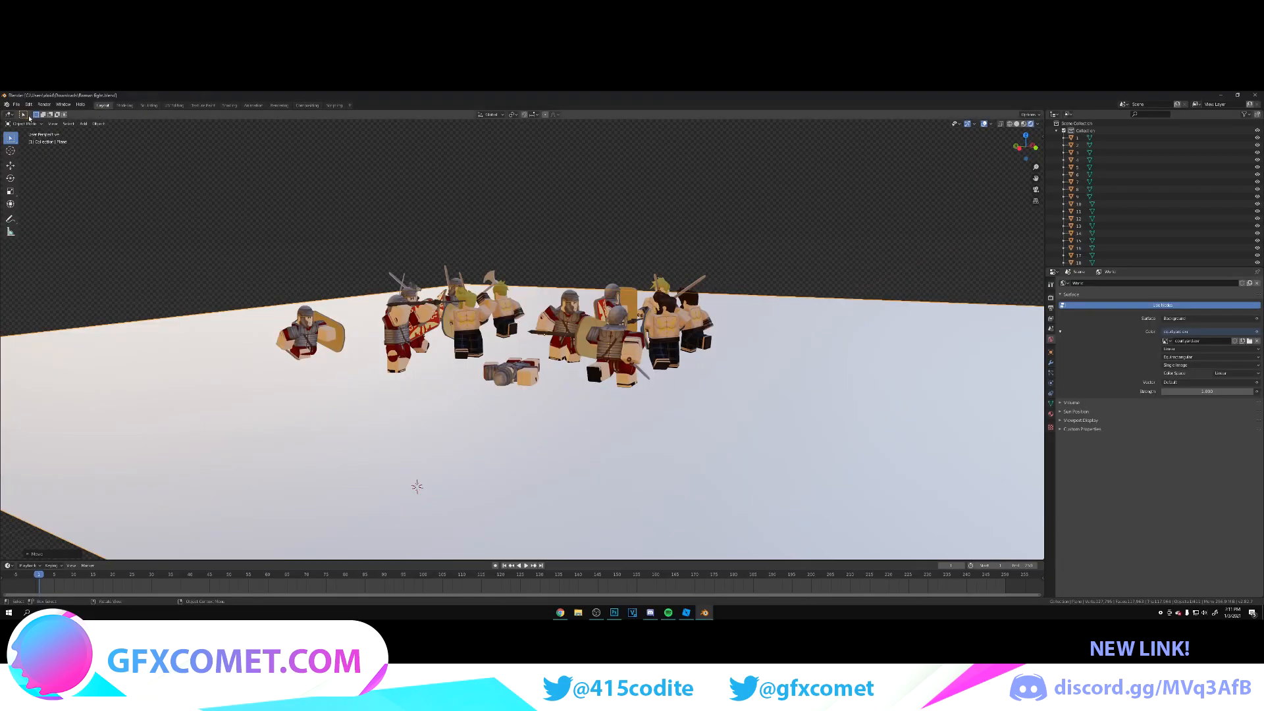
- Enter Edit Mode on the ground plane in Blender and subdivide it seven times into a dense grid
click(30, 125)
click(28, 141)
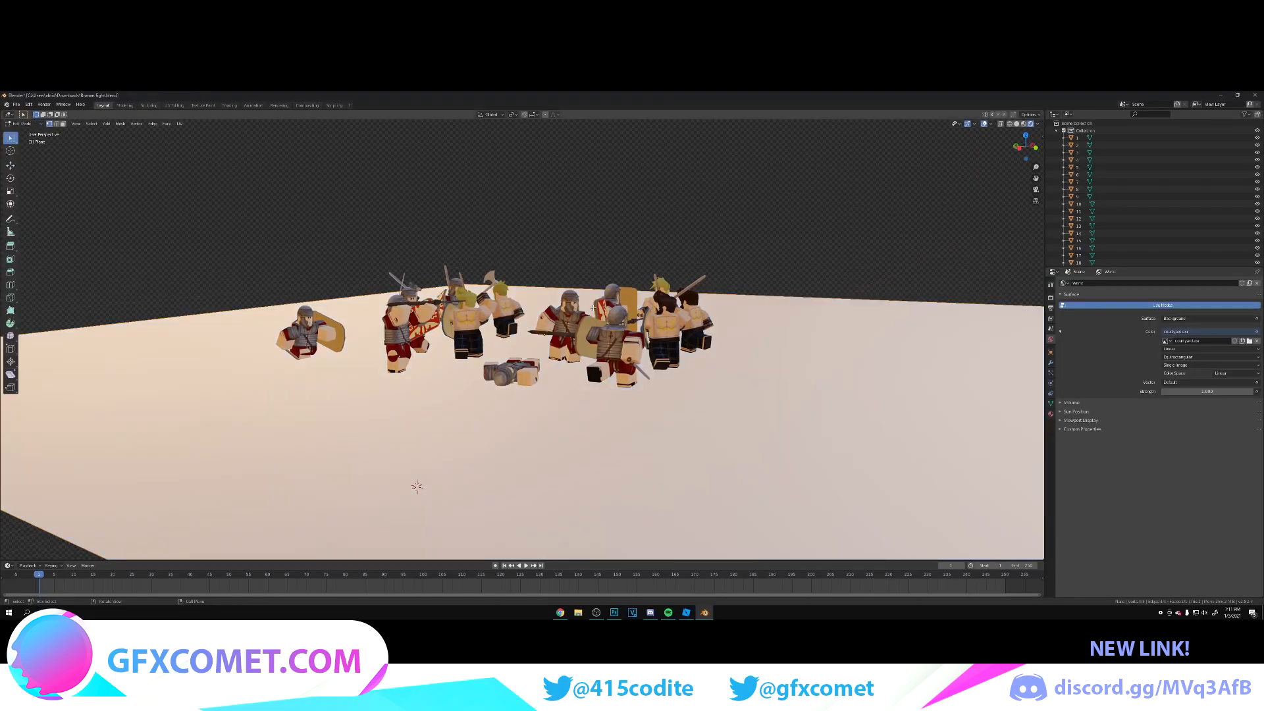
middle_drag(395, 369, 425, 381)
middle_drag(462, 425, 432, 507)
scroll(432, 508, up, 6)
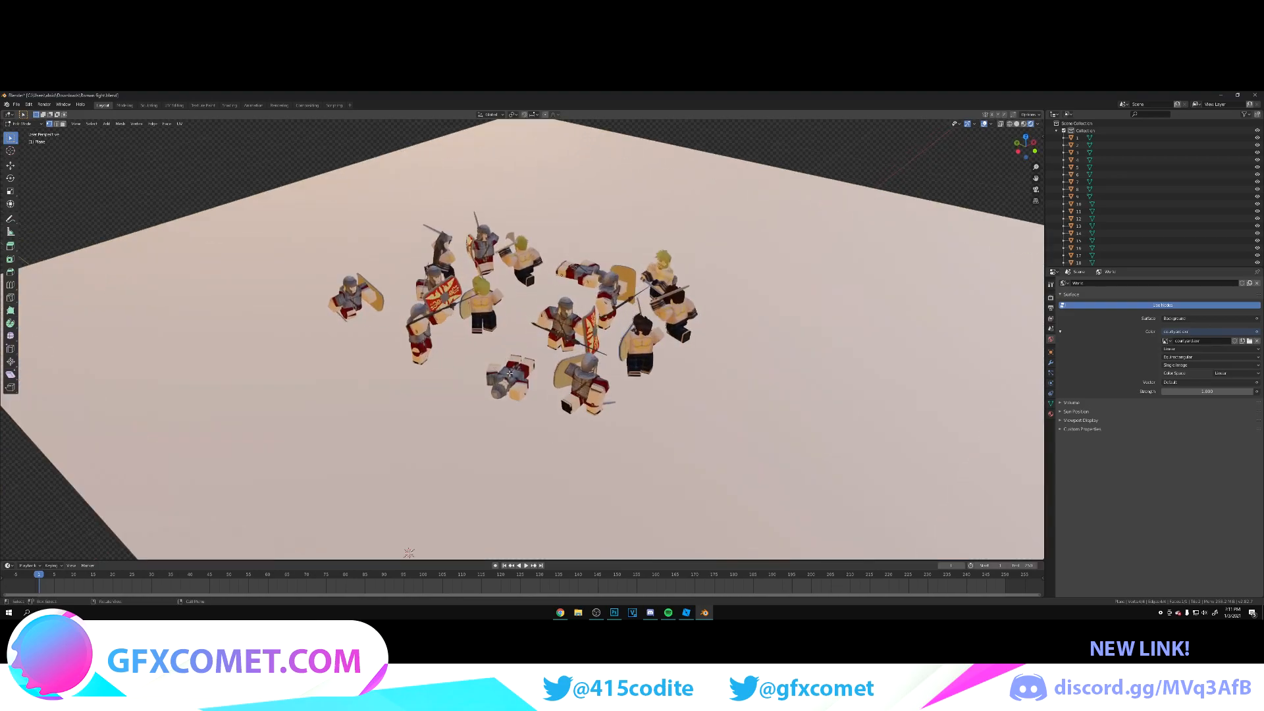
right_click(510, 376)
click(510, 375)
right_click(510, 375)
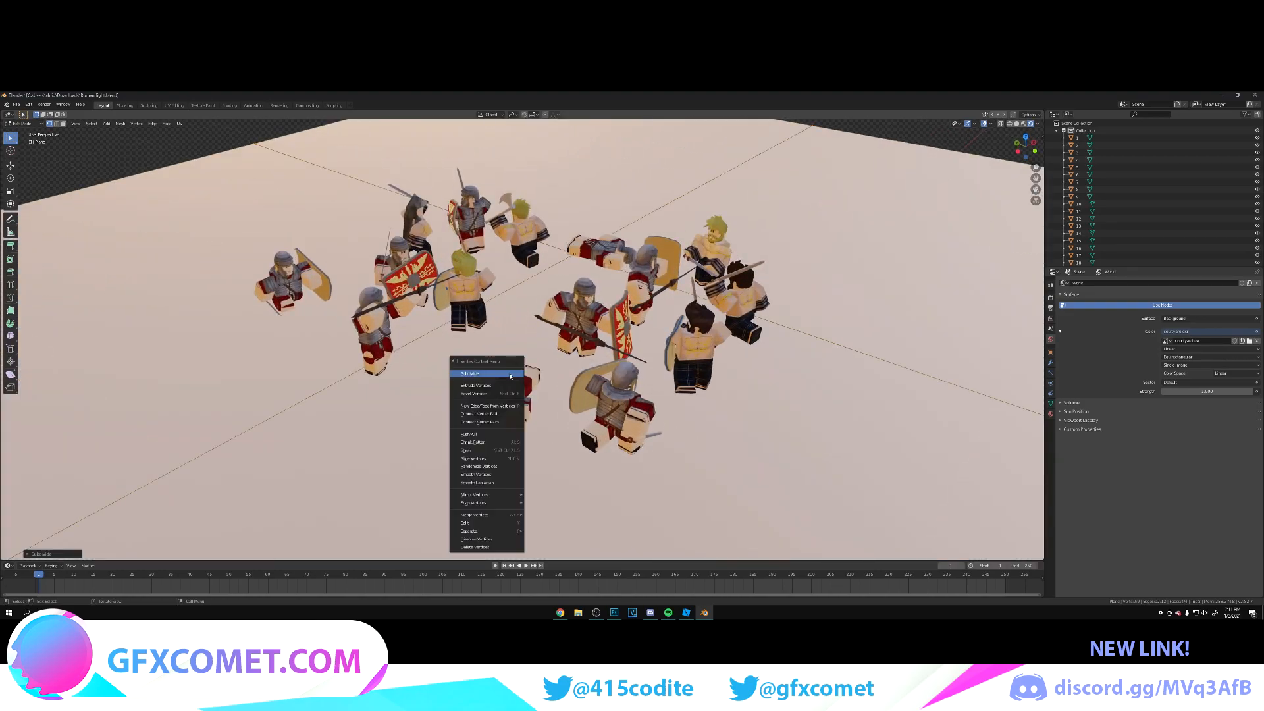
click(509, 375)
right_click(509, 375)
click(509, 376)
right_click(509, 374)
click(509, 374)
right_click(509, 374)
click(510, 374)
right_click(510, 374)
click(510, 374)
right_click(510, 374)
click(509, 374)
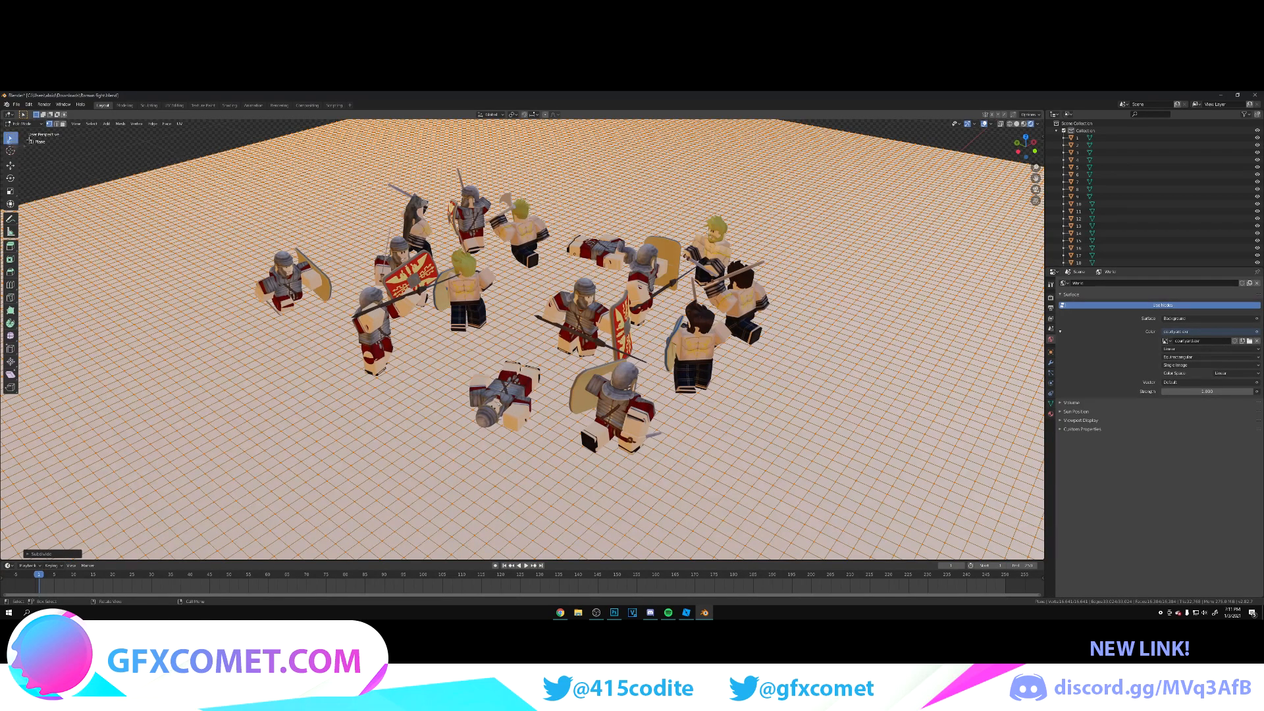
- Switch to the Sculpting workspace and bring the whole subdivided ground plane into view
middle_drag(589, 246, 755, 248)
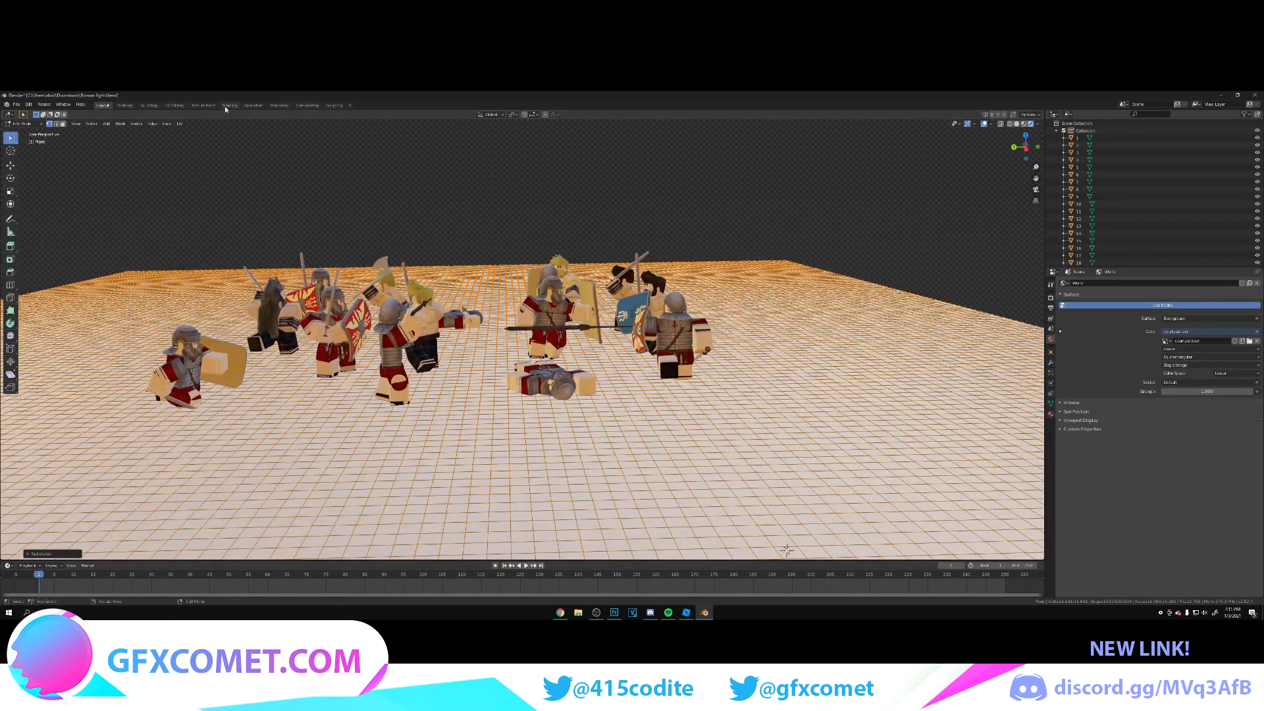
click(151, 105)
scroll(465, 310, down, 8)
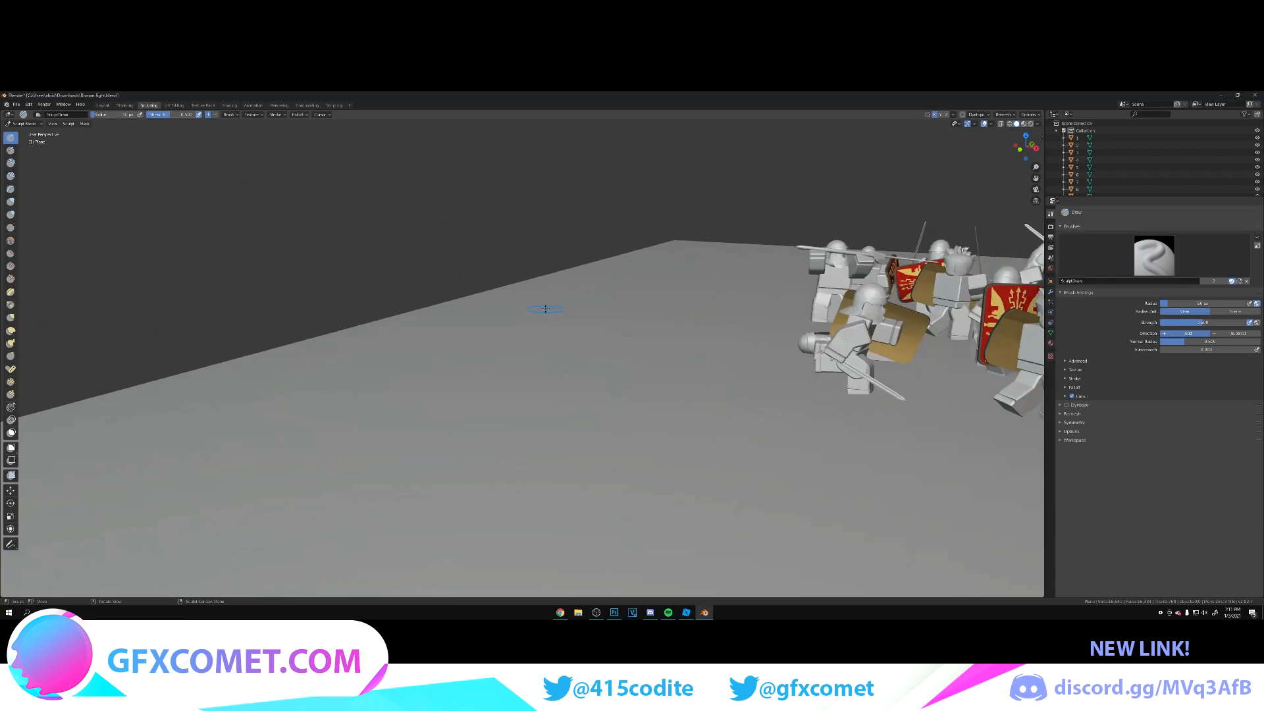
middle_drag(520, 320, 576, 280)
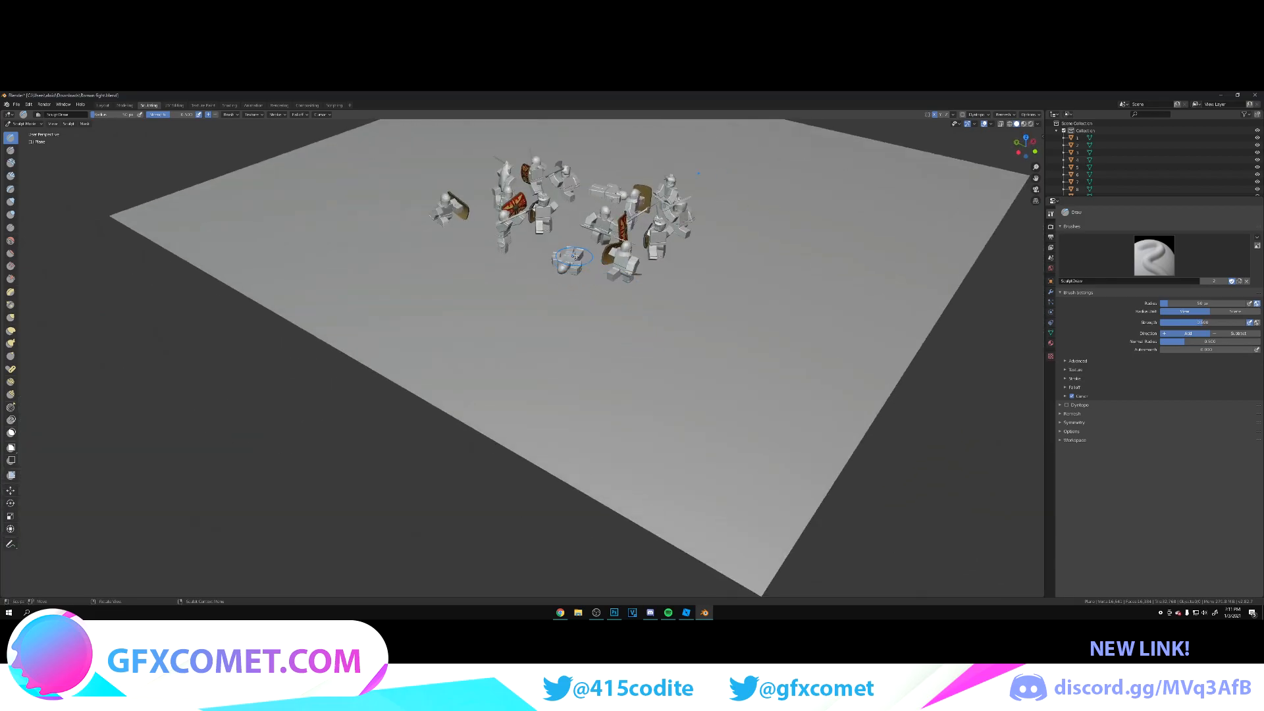
shift+middle_drag(666, 243, 606, 302)
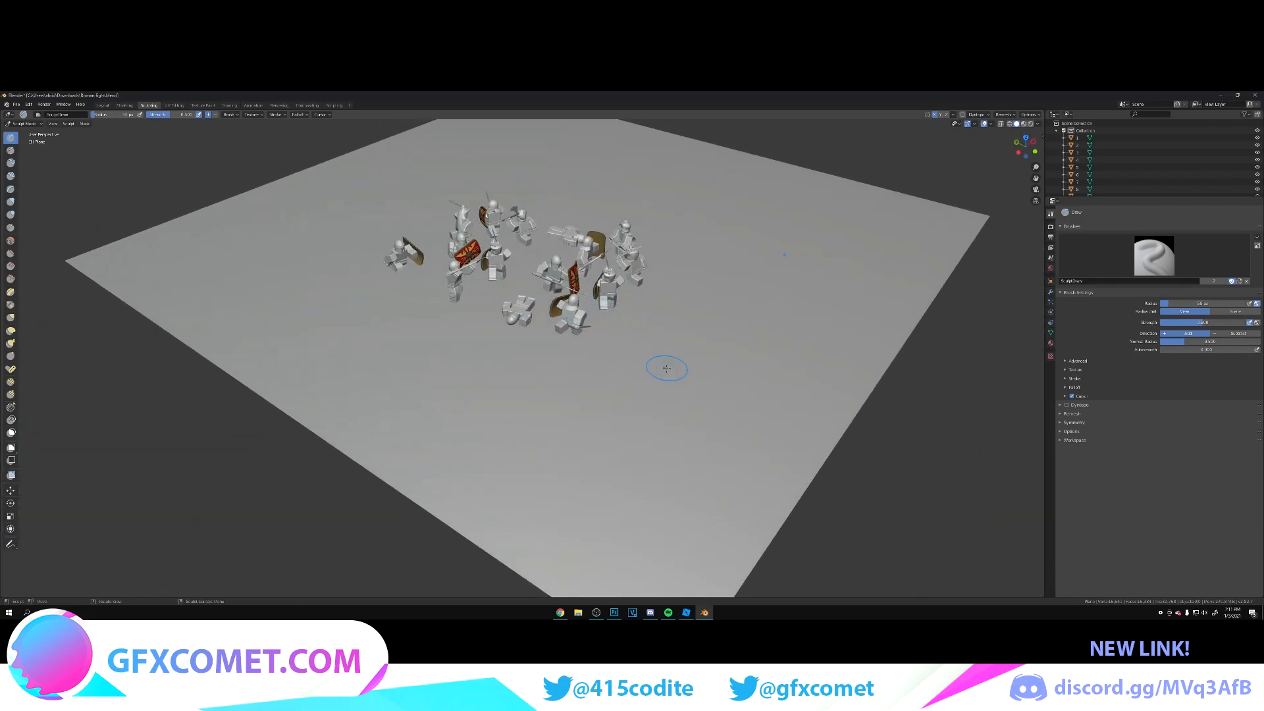
- Turn off X mirror symmetry for the Draw brush, lower its strength and undo the test strokes on the ground plane
drag(704, 364, 696, 337)
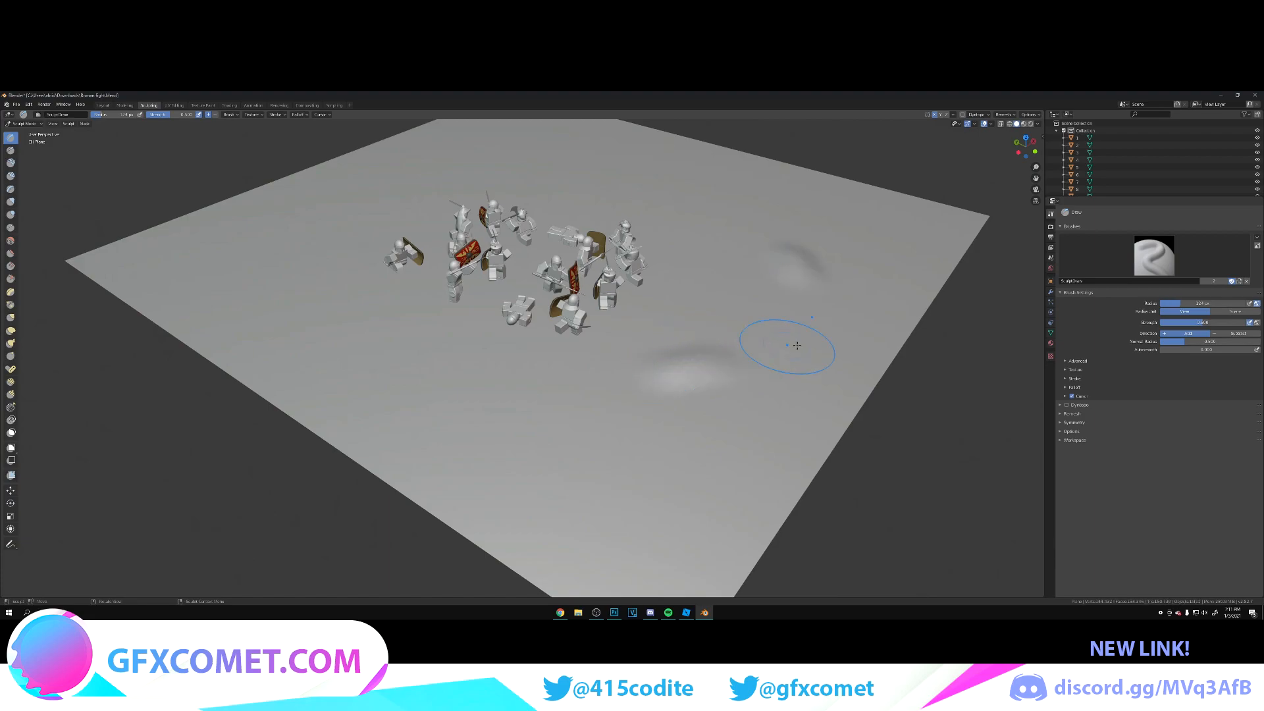
key(ctrl+z)
click(1073, 423)
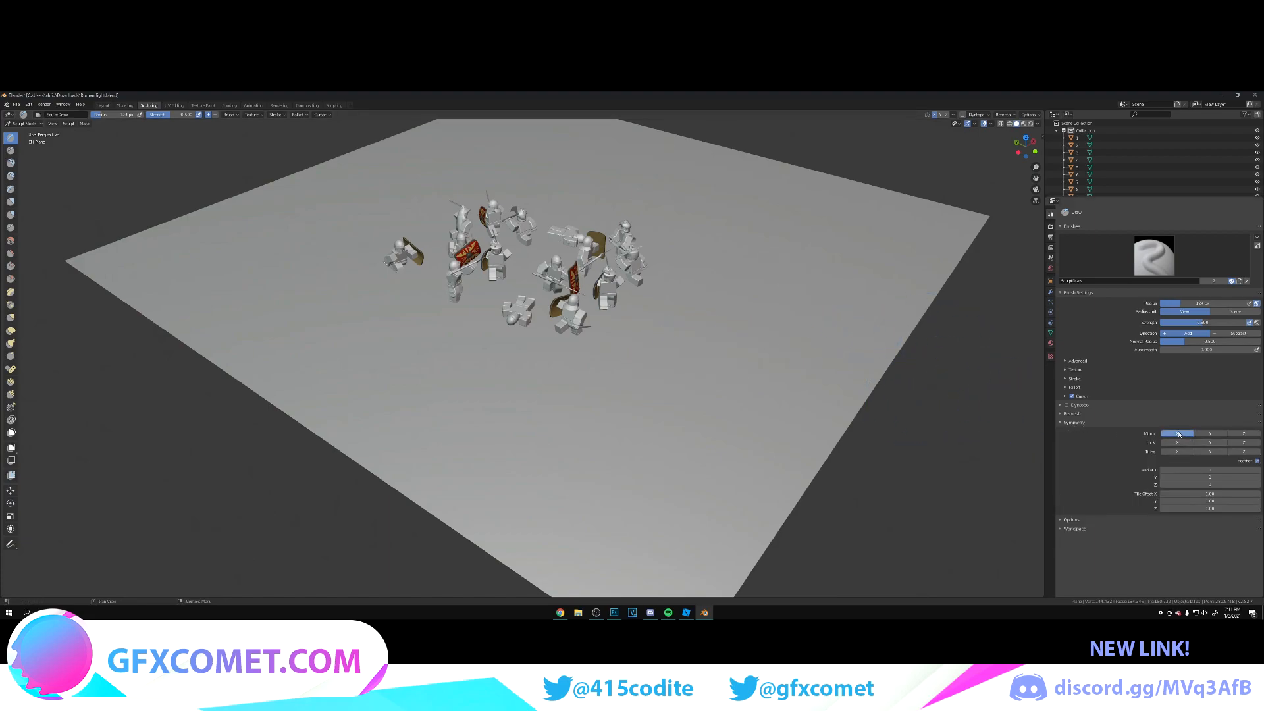
mouse_move(721, 387)
mouse_down()
mouse_move(698, 367)
mouse_move(606, 356)
mouse_move(723, 353)
mouse_up()
key(ctrl+z)
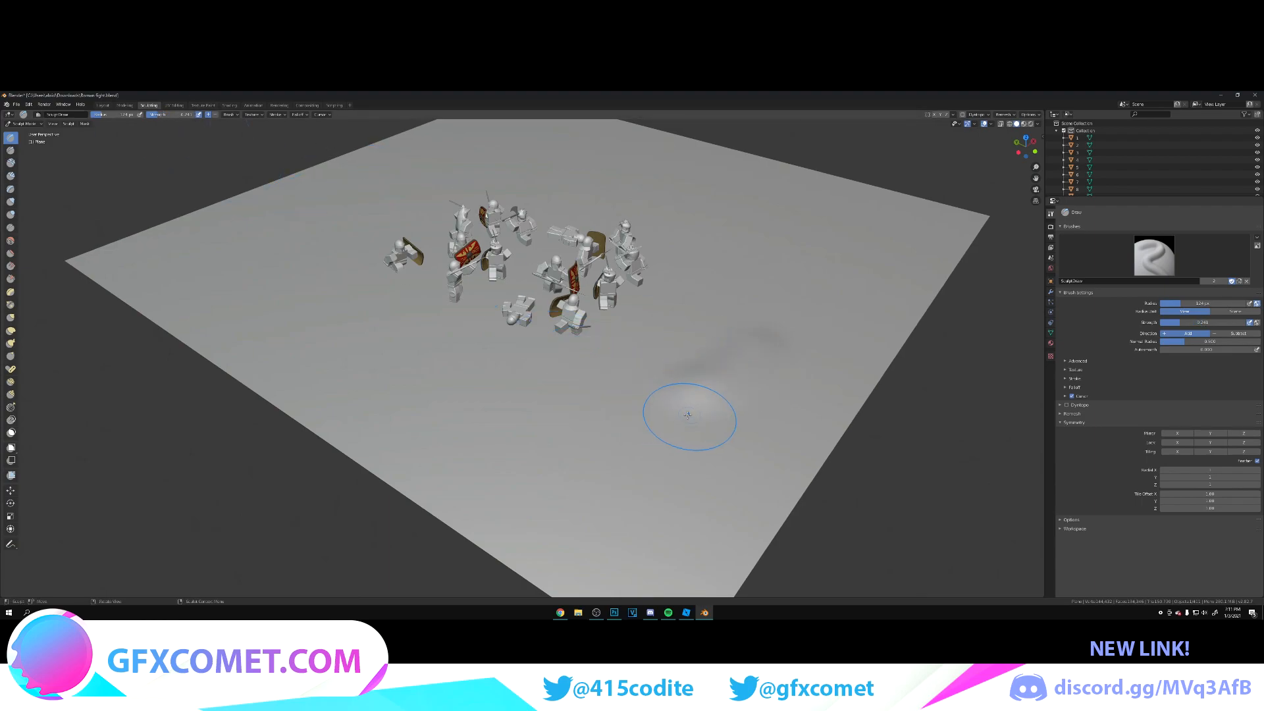
- Enlarge the Draw brush and sculpt soft bumps into the ground in front of and behind the group of soldiers
key(f)
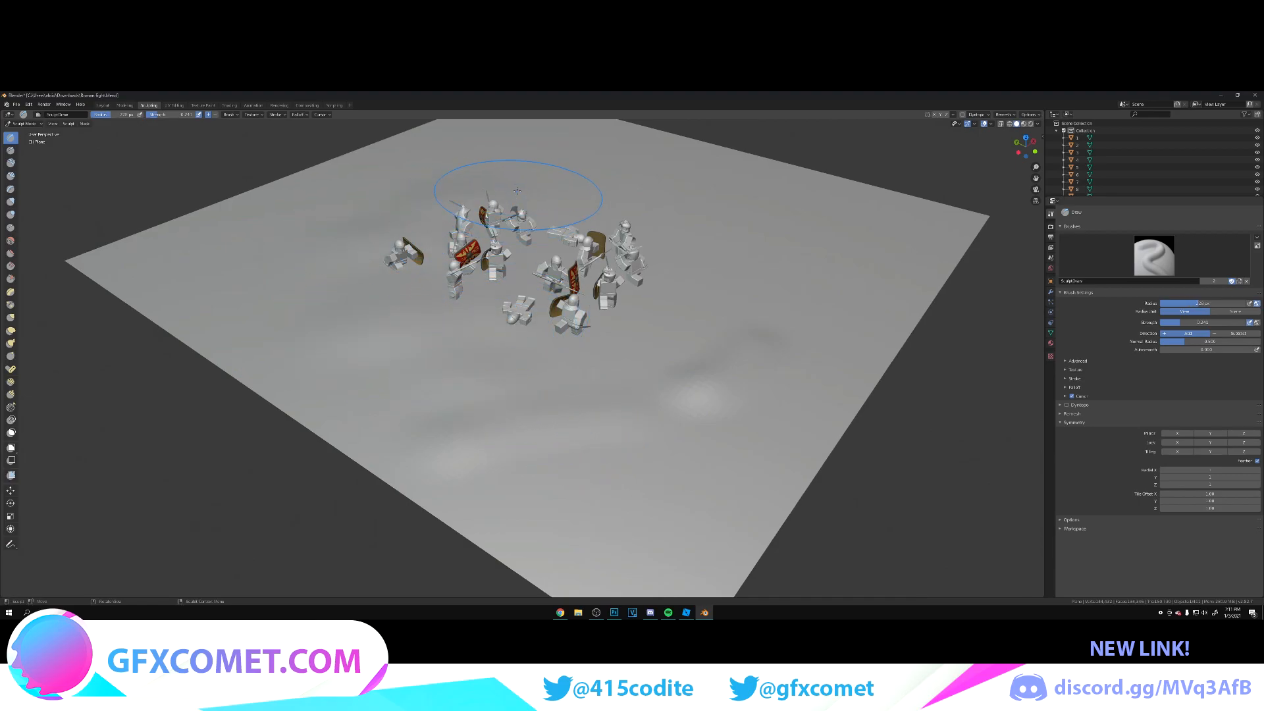
mouse_move(767, 322)
mouse_down()
mouse_move(698, 395)
mouse_move(507, 494)
mouse_move(276, 324)
mouse_up()
drag(548, 170, 901, 183)
middle_drag(349, 206, 358, 201)
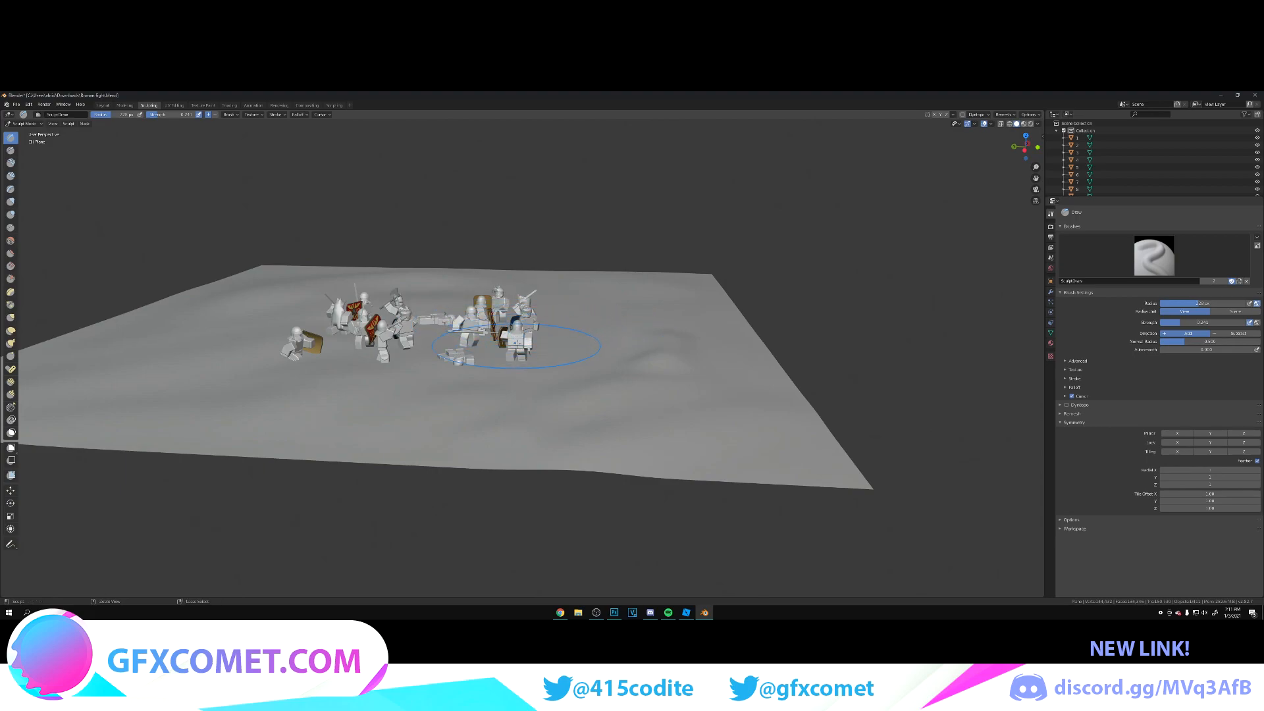
- Sculpt low mounds along the far edge of the ground and repeated broad ridges along its near edge from a low angle
drag(499, 287, 265, 270)
mouse_move(154, 419)
mouse_down()
mouse_move(659, 430)
mouse_move(317, 429)
mouse_move(738, 456)
mouse_up()
drag(737, 455, 171, 431)
drag(99, 405, 667, 448)
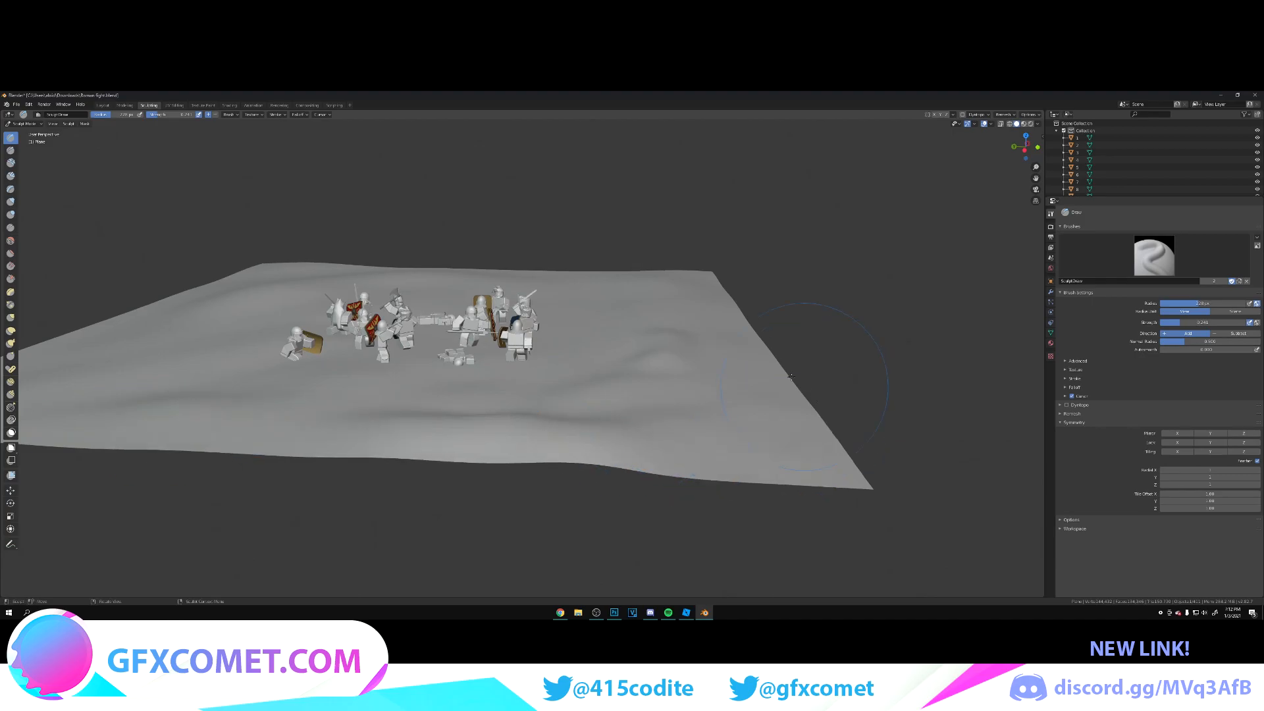
- Return to the Layout workspace and move the sculpted ground along Z to fit it under the soldiers' feet
click(102, 105)
scroll(580, 369, up, 2)
mouse_move(529, 395)
middle_down()
mouse_move(512, 346)
mouse_move(502, 378)
mouse_move(525, 364)
middle_up()
scroll(507, 377, up, 2)
key(g)
key(z)
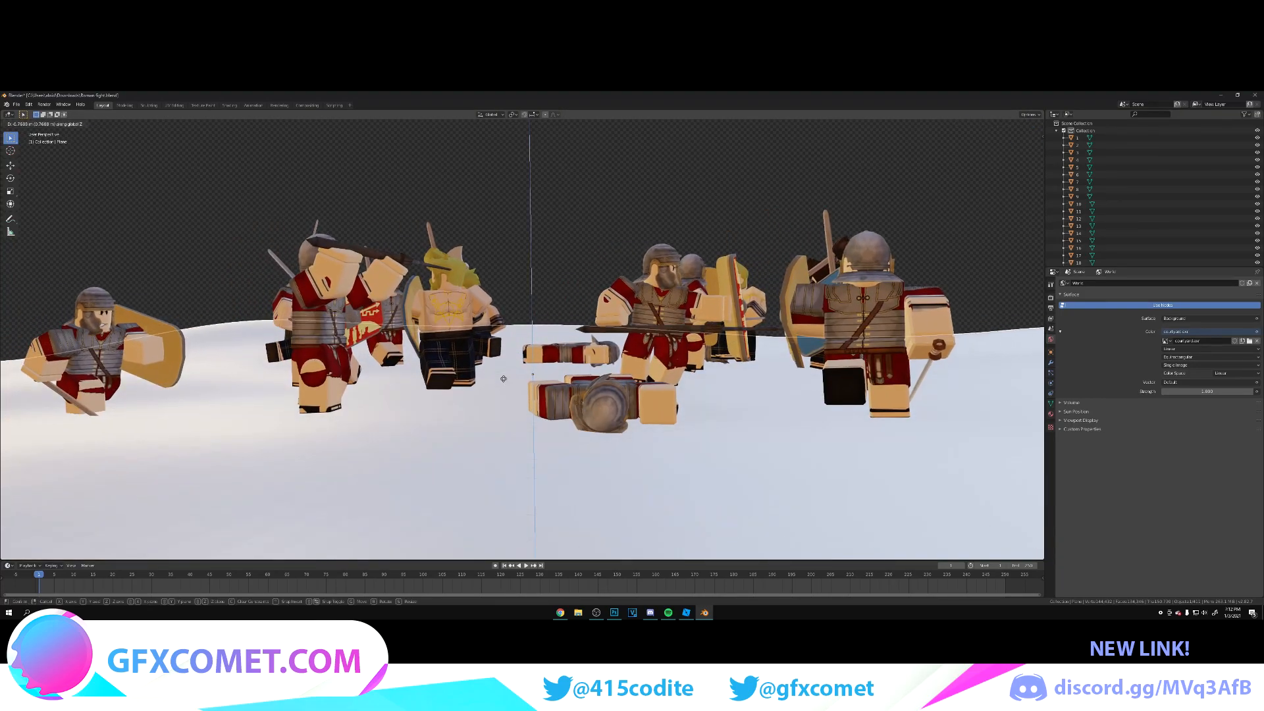
click(472, 370)
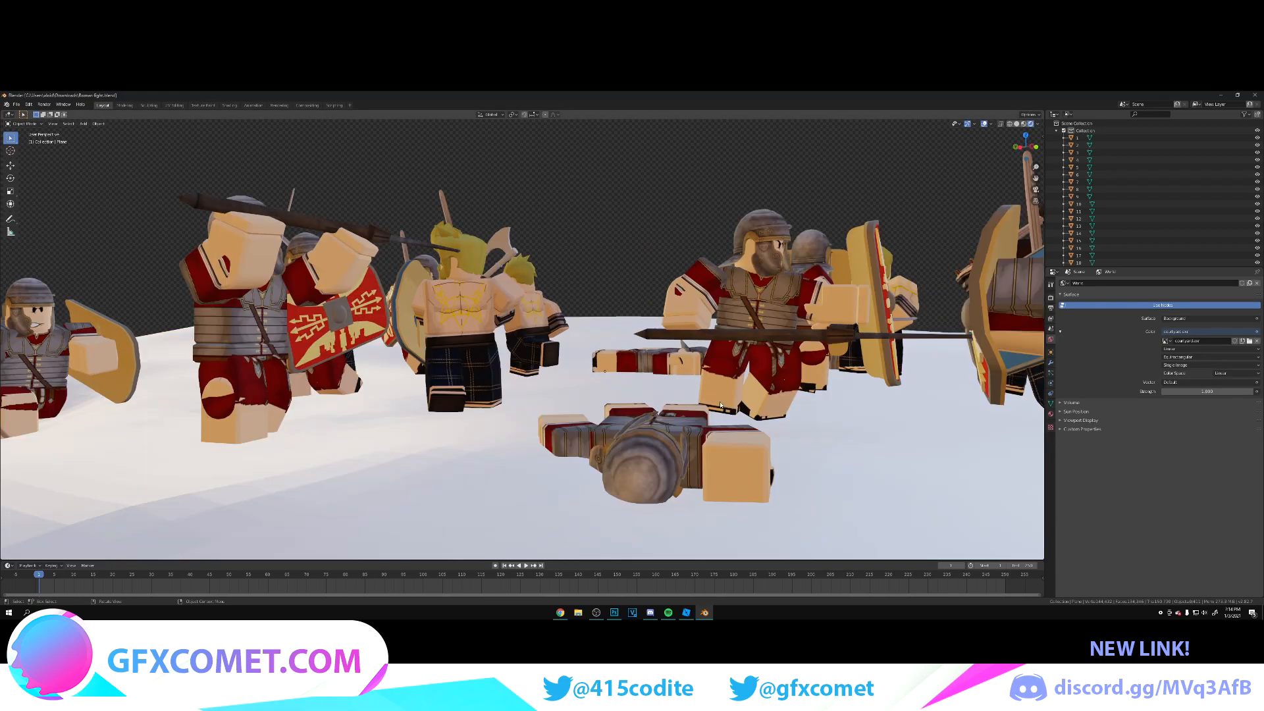
- Enable Ambient Occlusion, Bloom and Screen Space Reflections in the render settings
scroll(711, 393, down, 3)
middle_drag(711, 393, 954, 319)
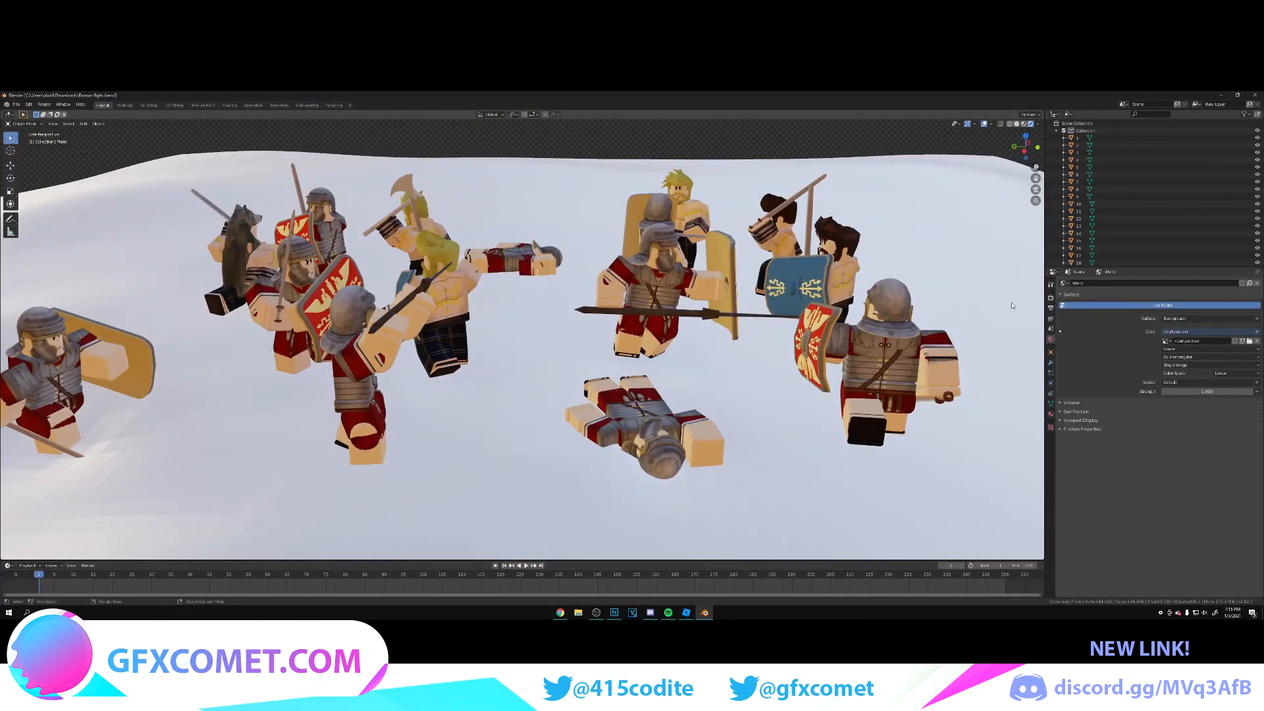
click(1051, 308)
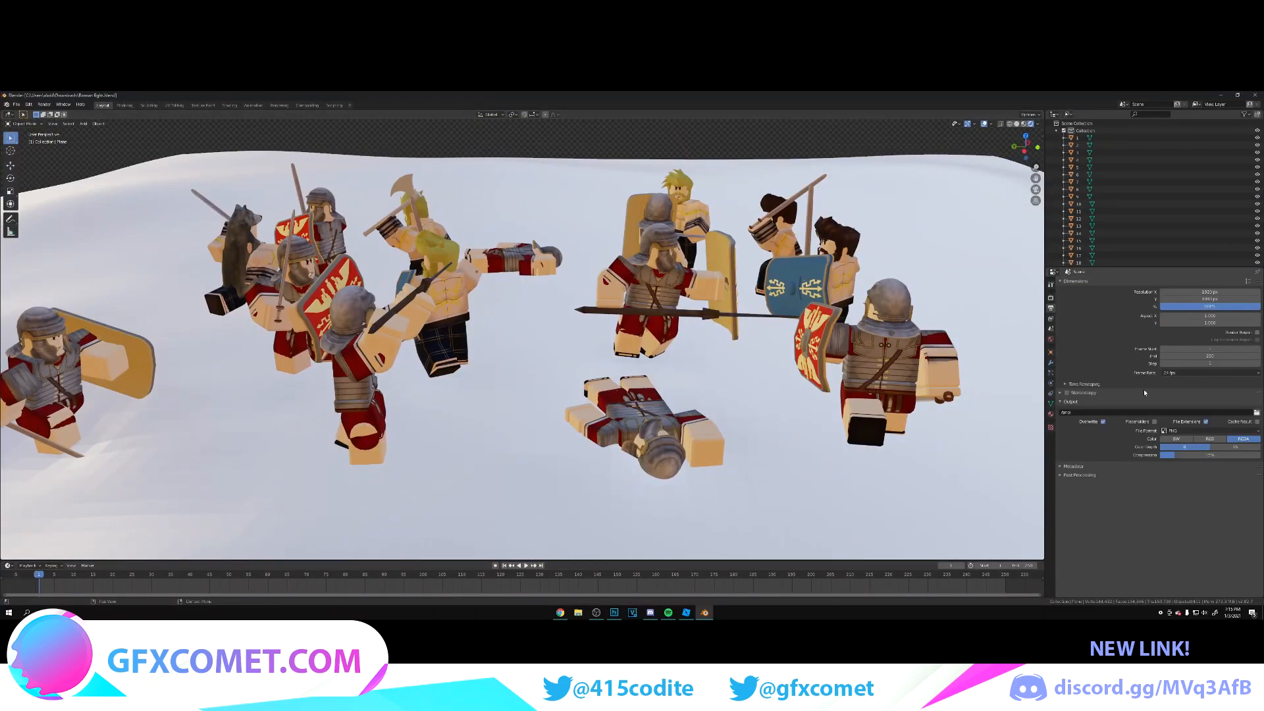
click(1051, 296)
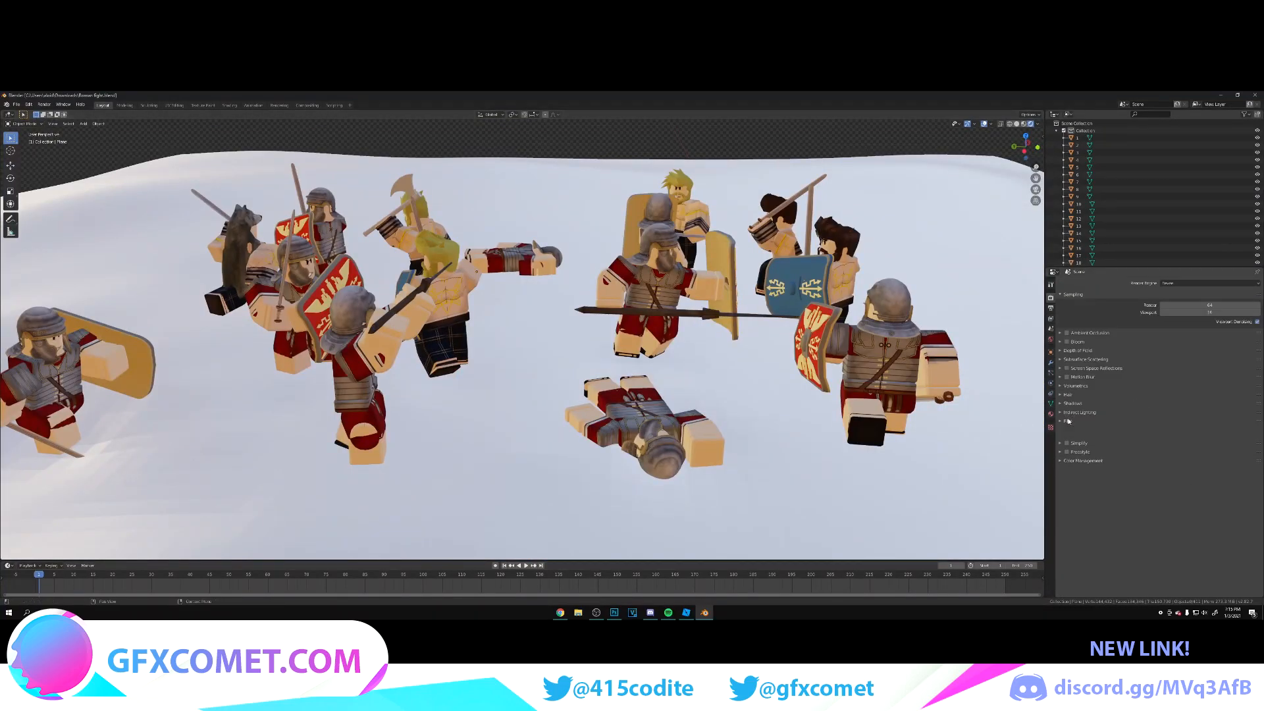
click(1067, 333)
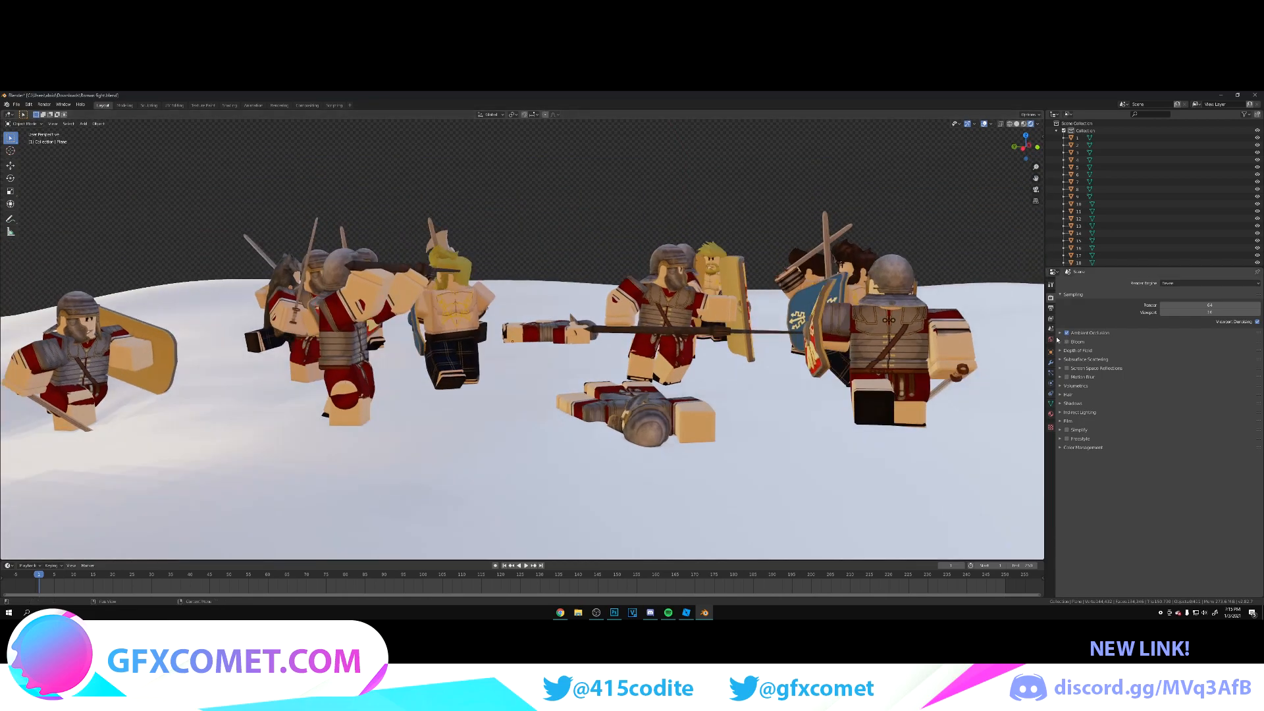
click(1067, 343)
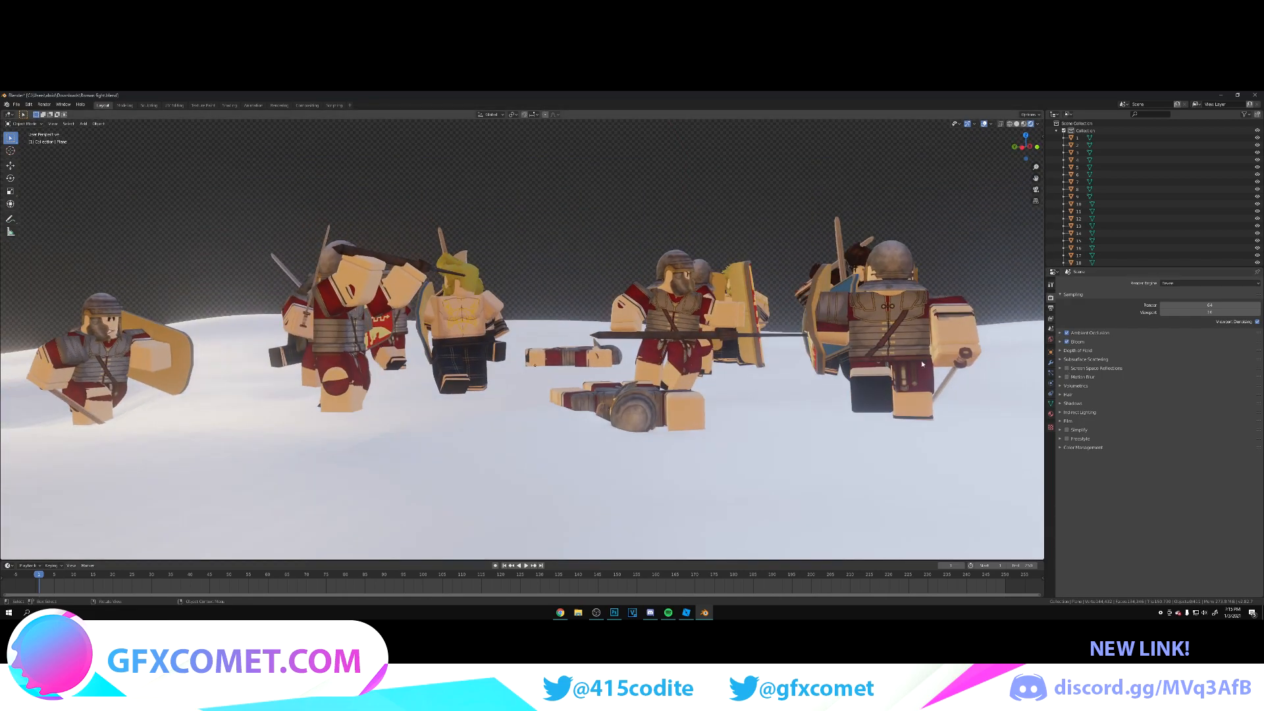
click(1067, 369)
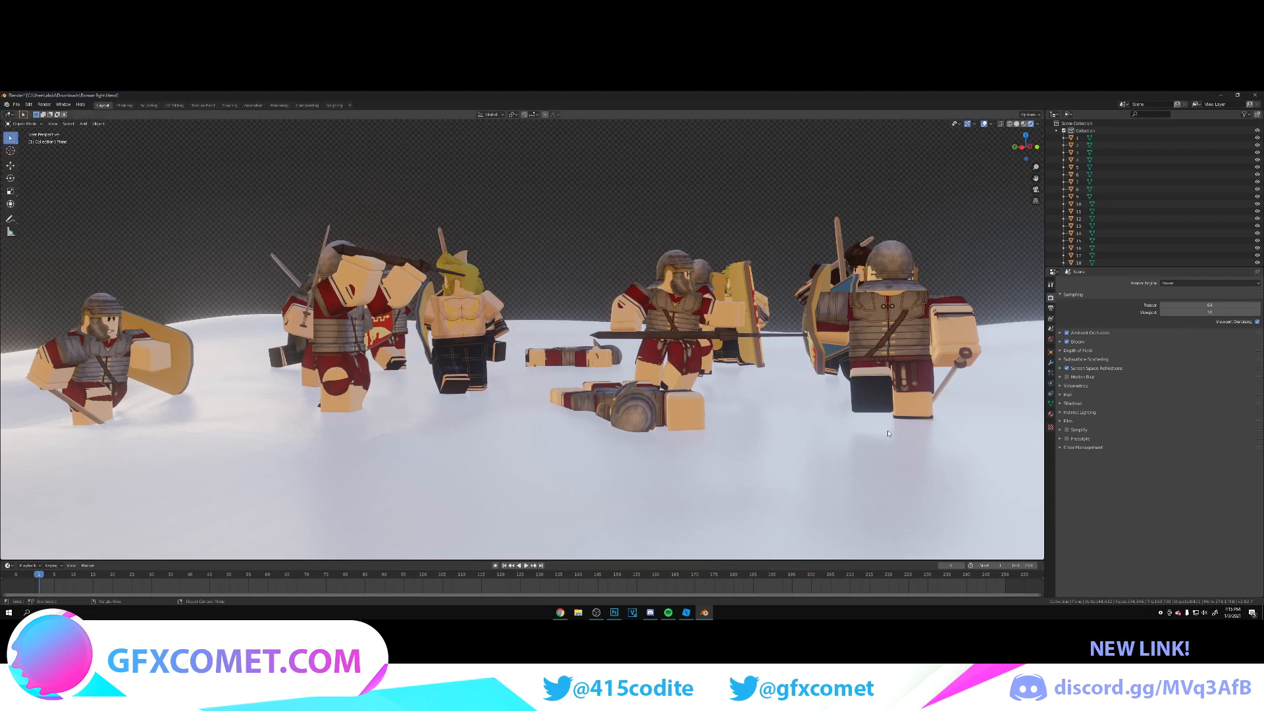
scroll(891, 412, up, 4)
scroll(892, 412, down, 3)
- Increase the Ambient Occlusion distance and set its factor to 1.2
click(1060, 333)
drag(1200, 344, 1238, 344)
middle_drag(587, 327, 561, 332)
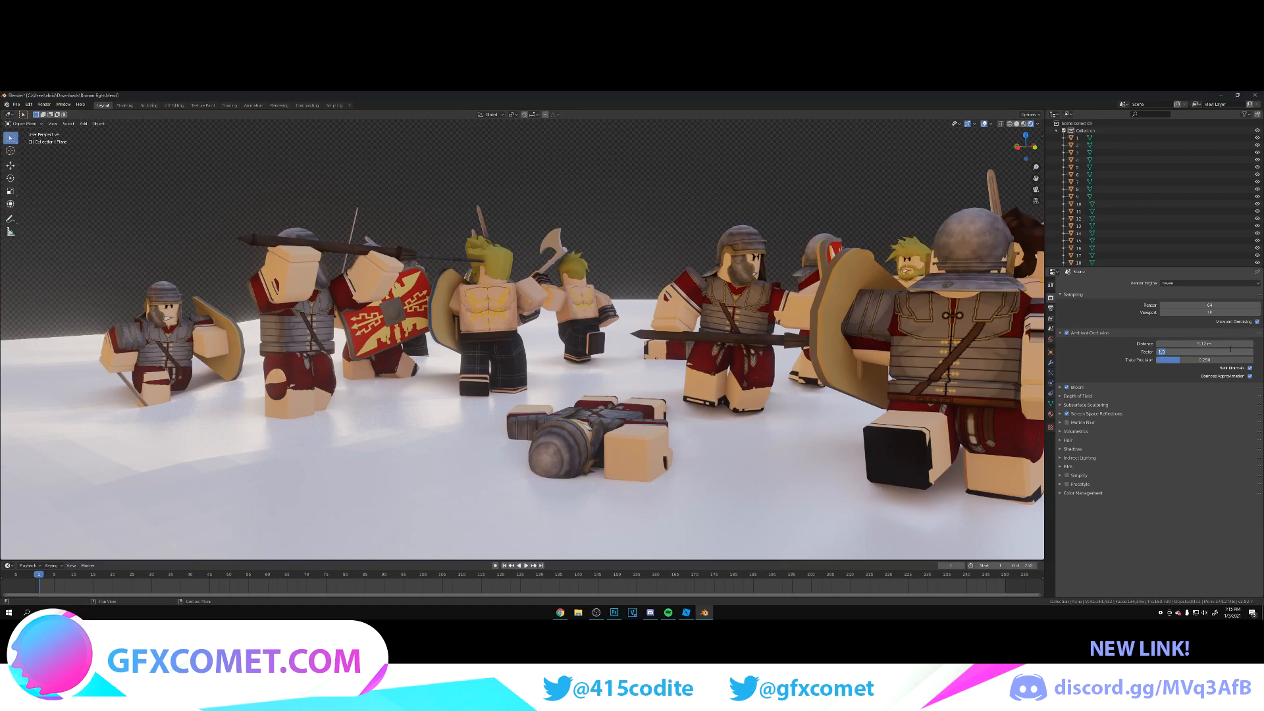
text(1.2)
key(Return)
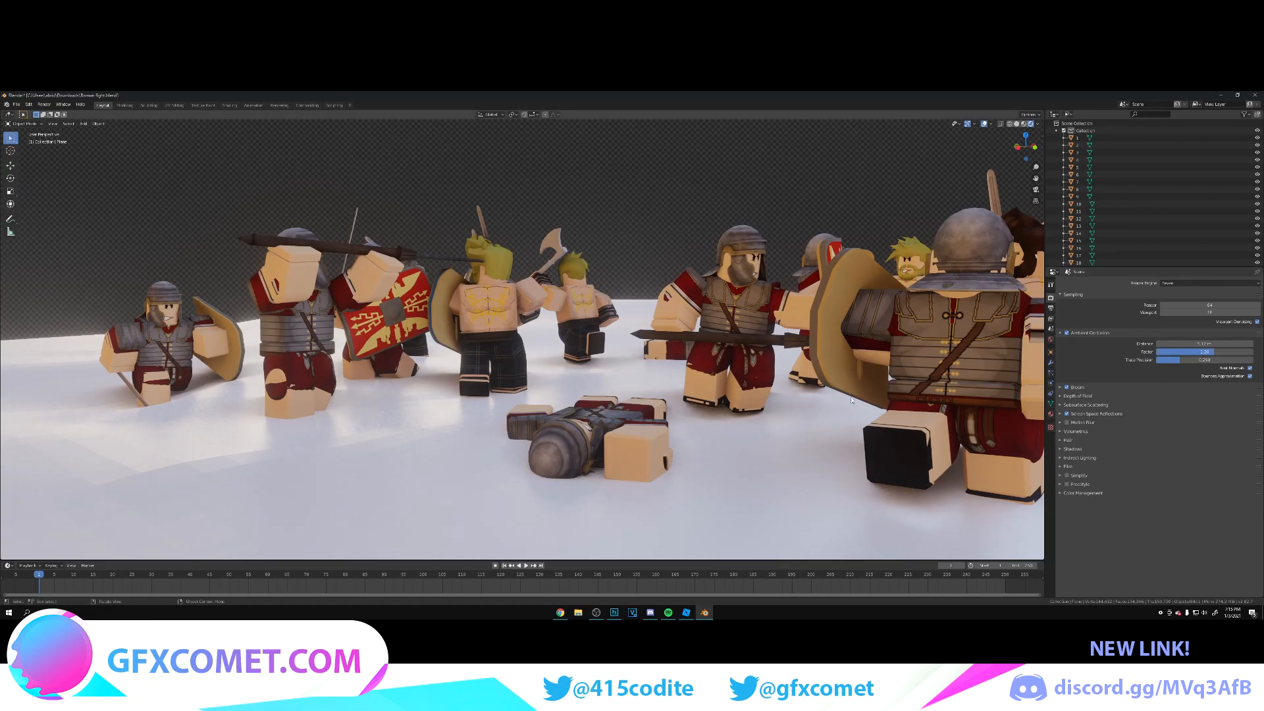
- Fly among the soldiers to examine the shading and how their feet meet the ground from several angles
scroll(475, 370, up, 4)
shift+middle_drag(475, 370, 645, 383)
key(shift+grave)
key(w)
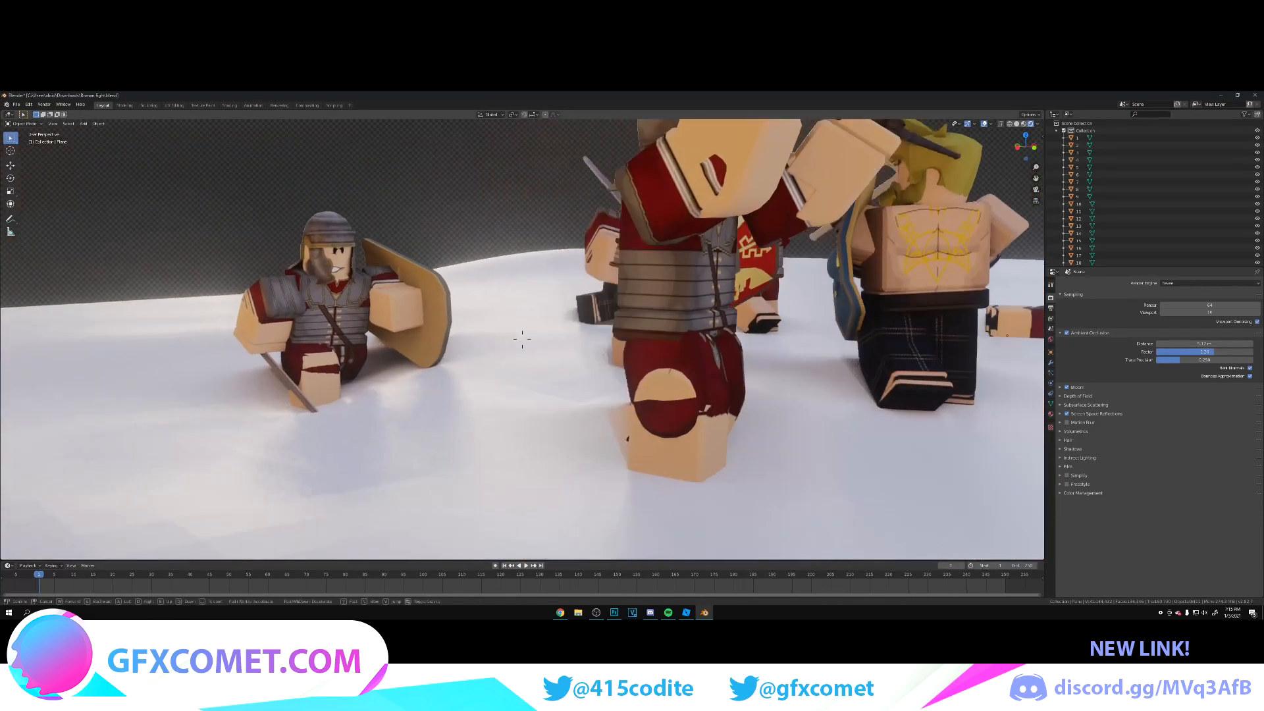
key(s)
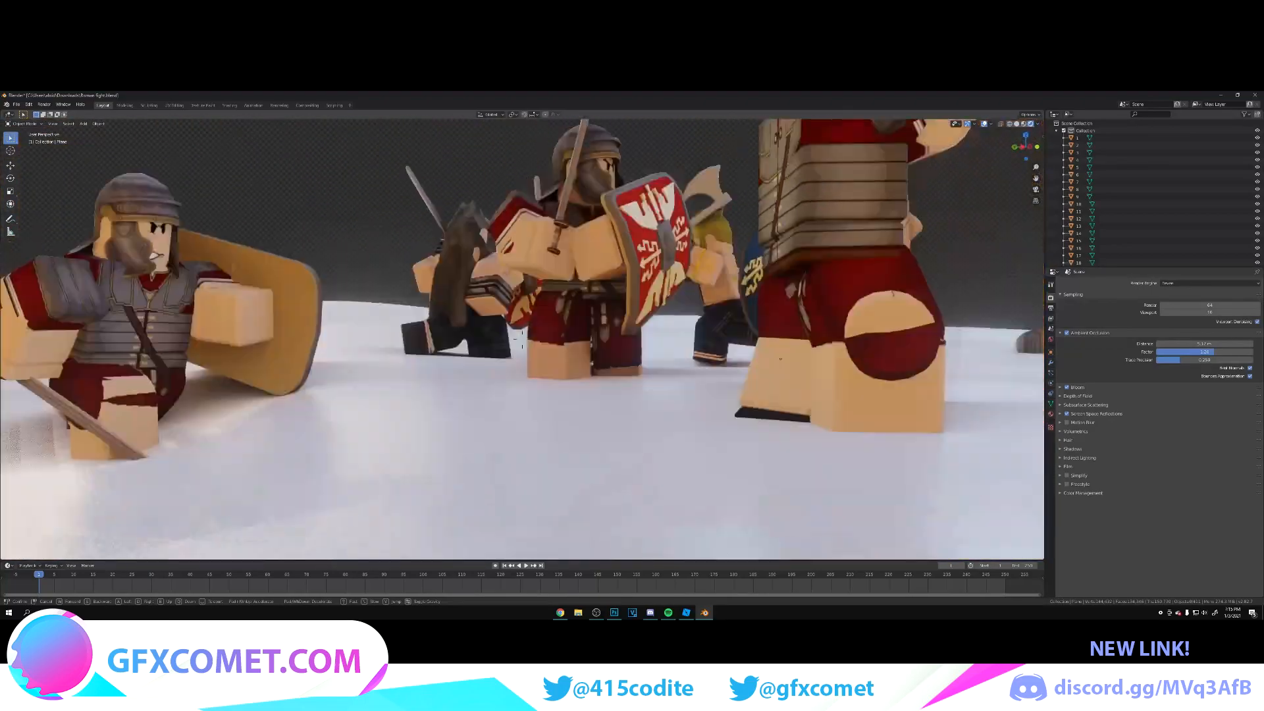
key(w)
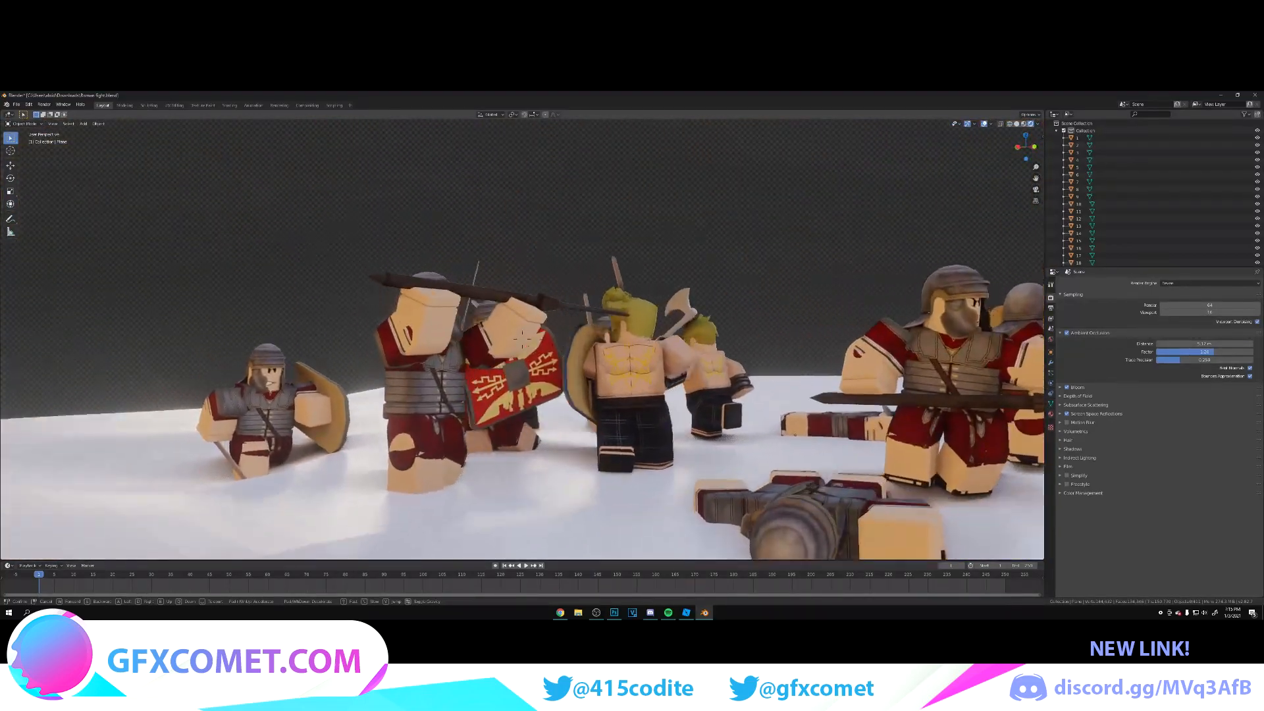
key(w)
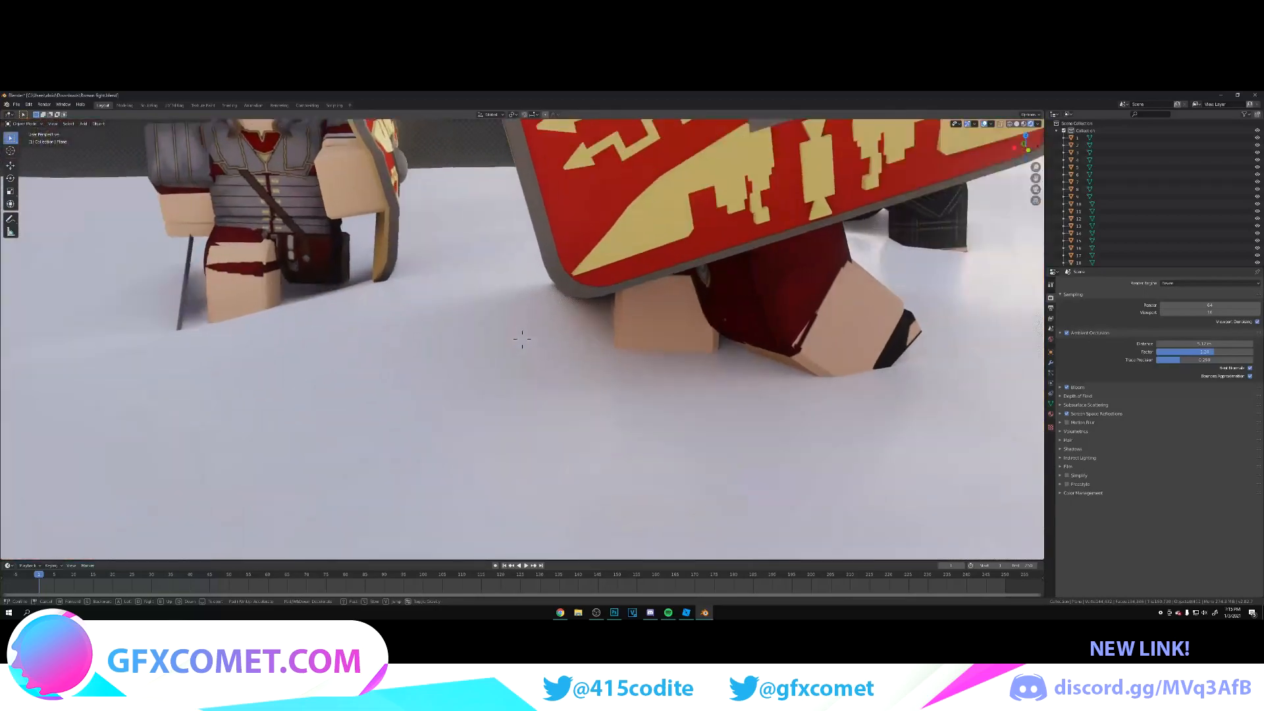
key(s)
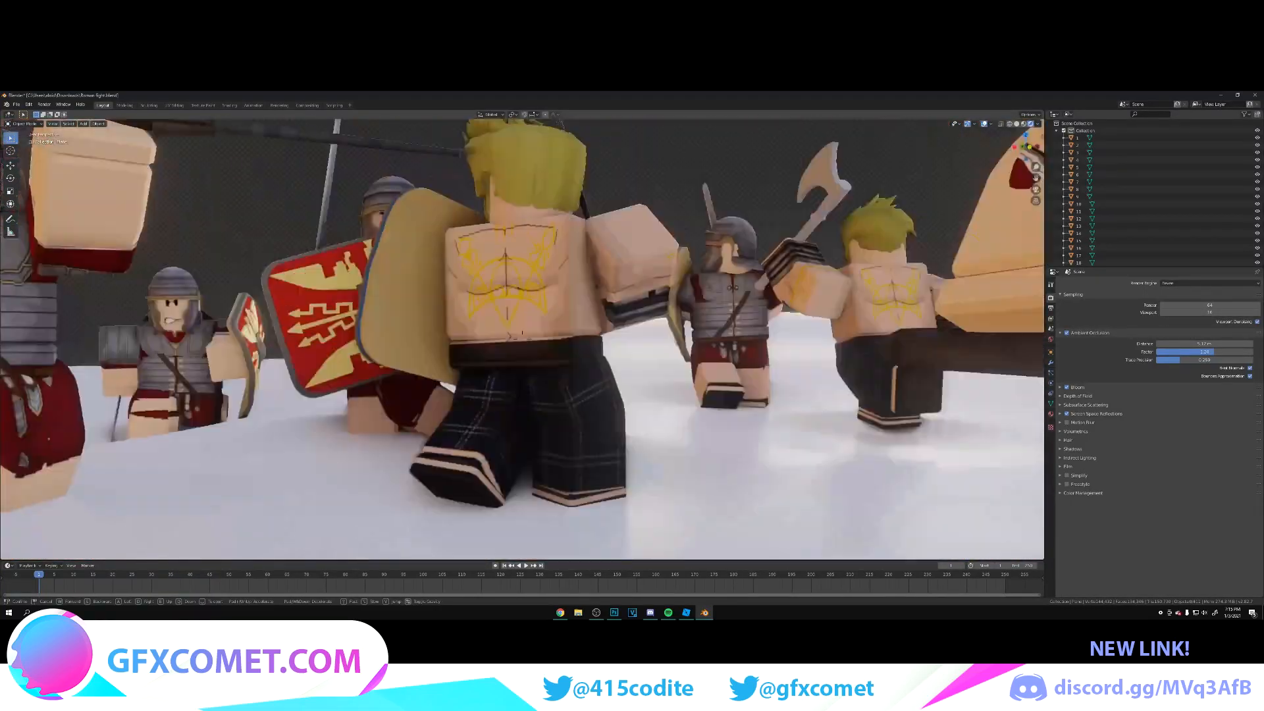
key(w)
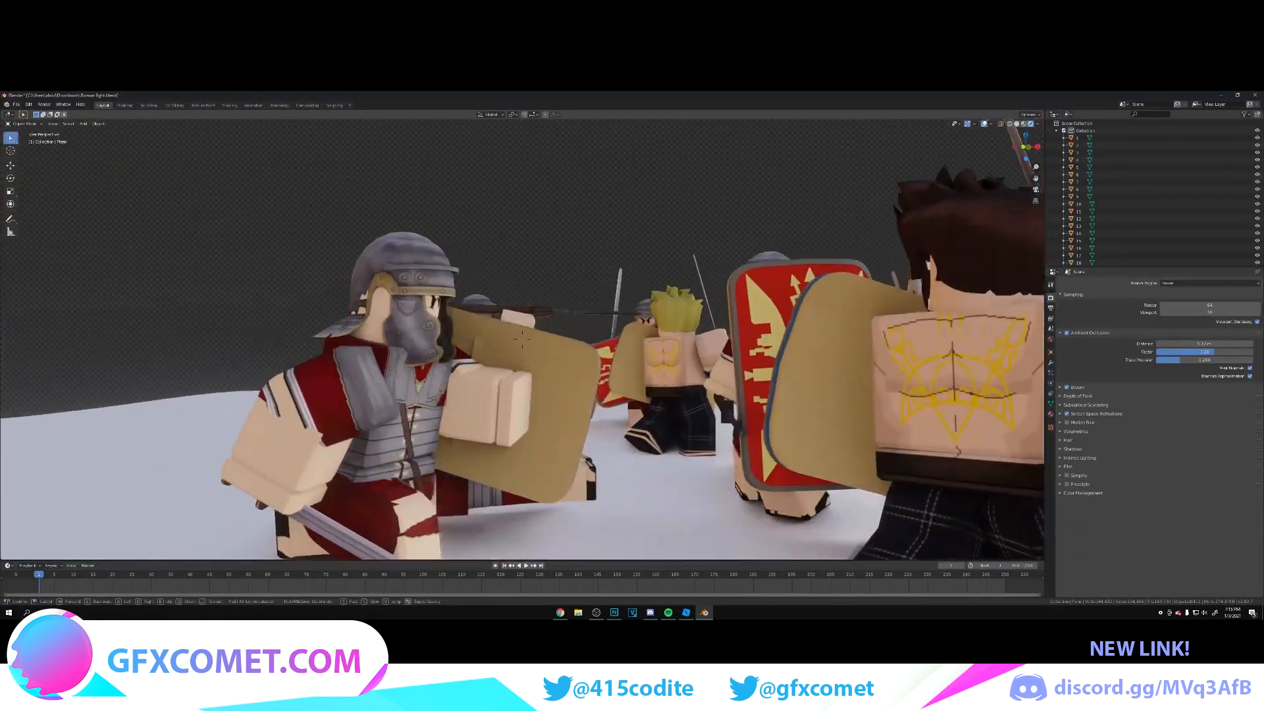
- Save the file, then switch to the CC0 Textures website in the browser and browse its assets
key(ctrl+s)
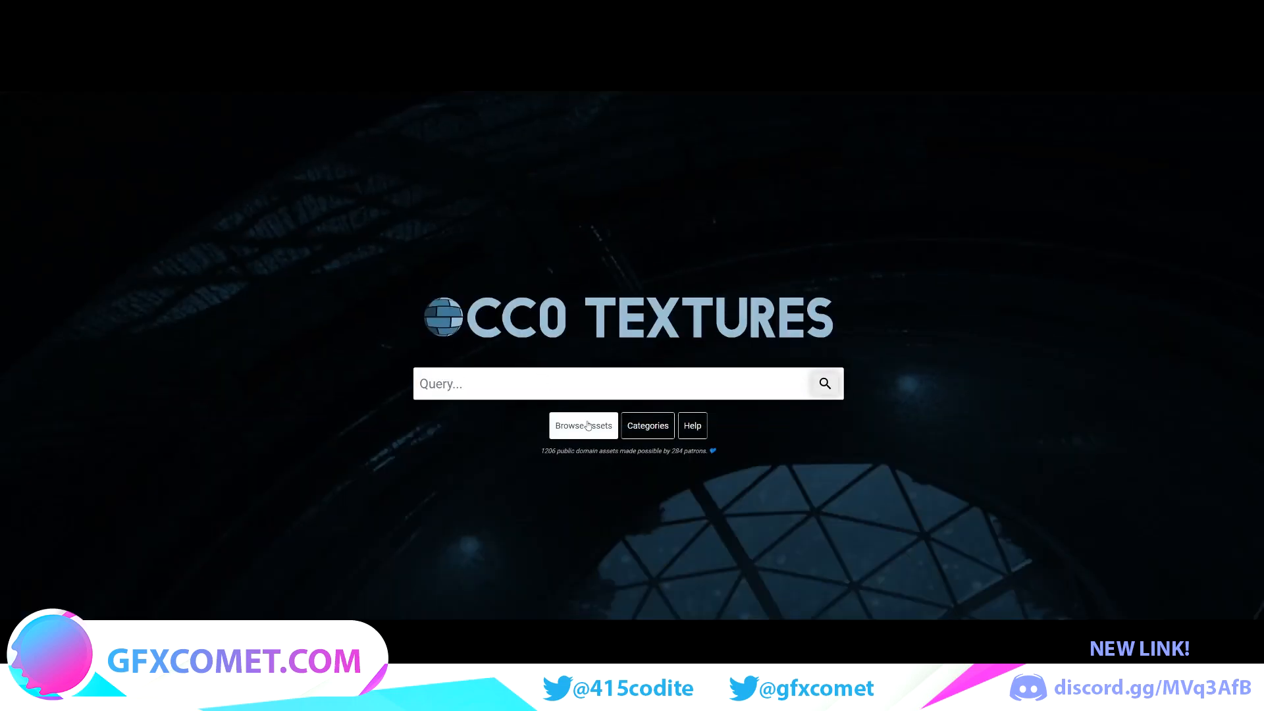
click(582, 422)
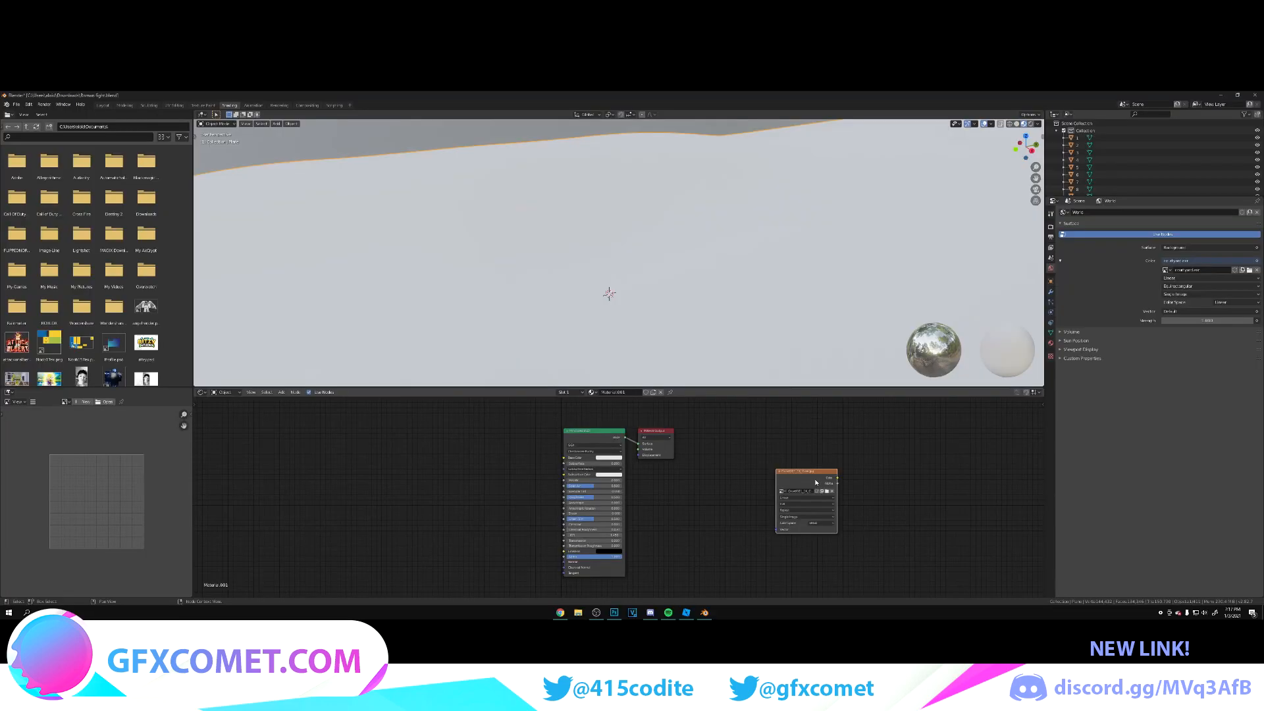
- Place the image texture node ahead of the Principled BSDF and add a Bump node between the two
drag(816, 482, 469, 461)
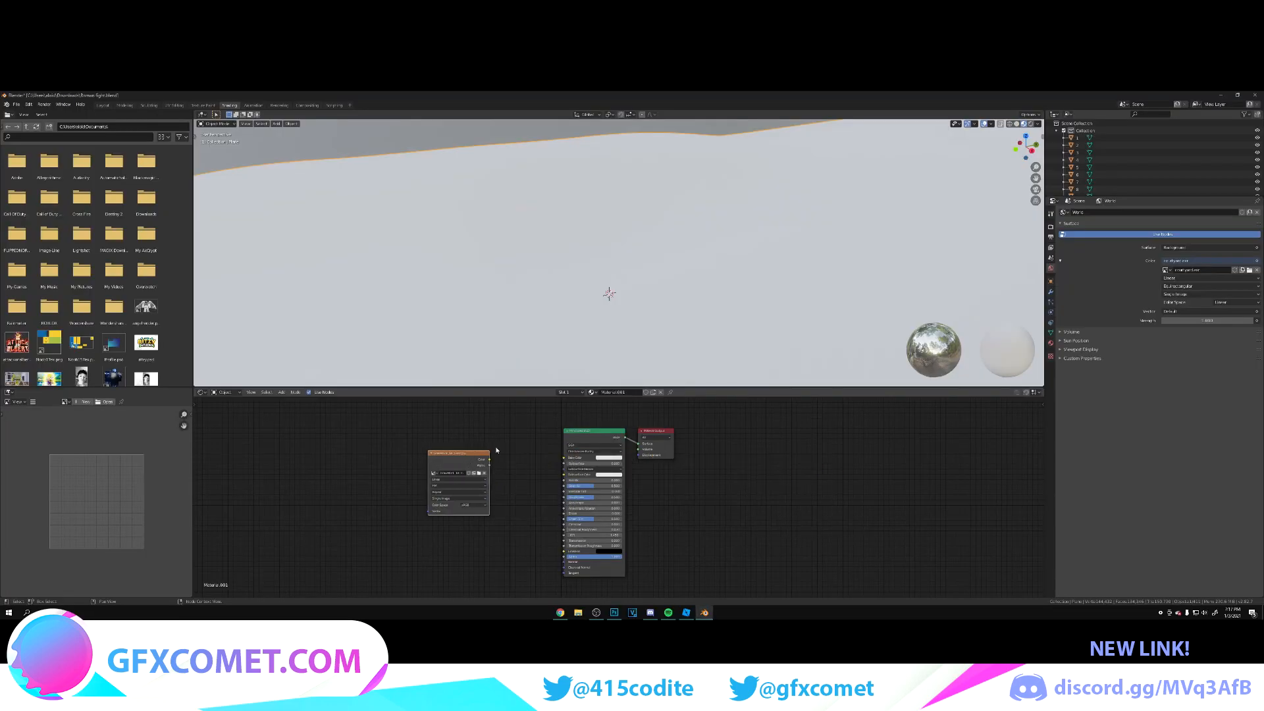
scroll(491, 433, up, 3)
scroll(604, 472, down, 4)
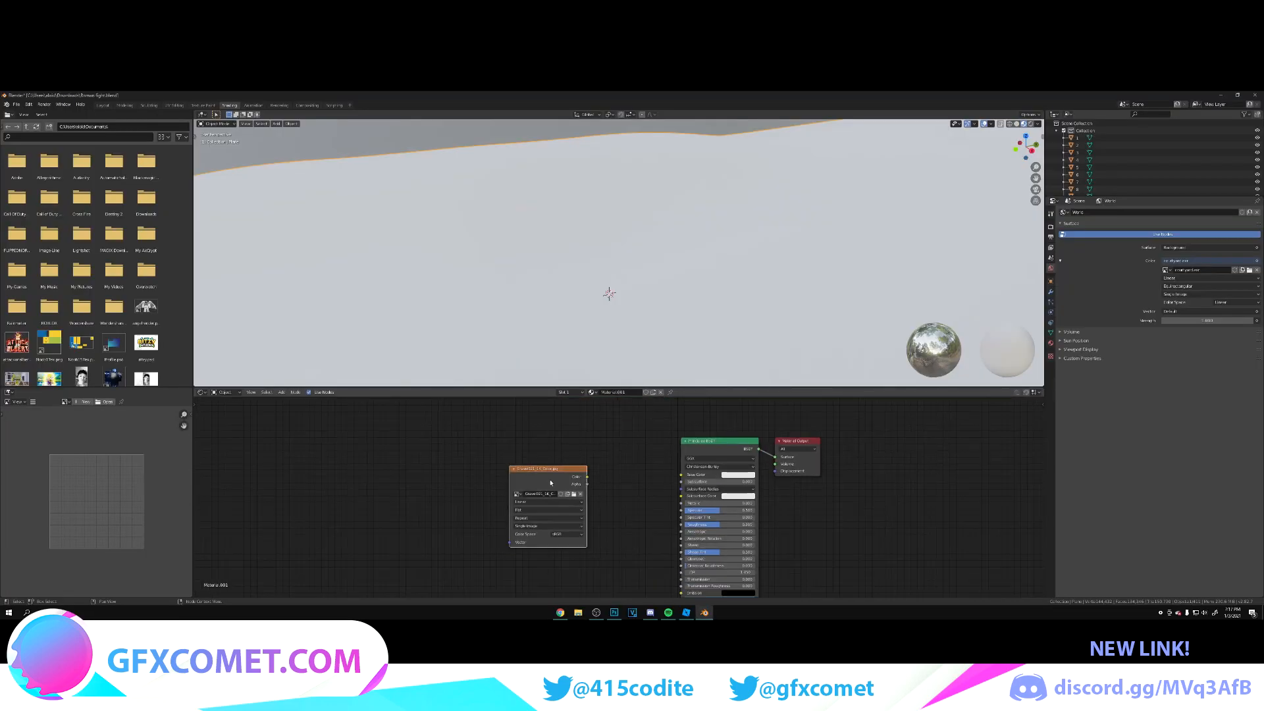
drag(550, 481, 461, 474)
key(shift+a)
click(584, 474)
text(b)
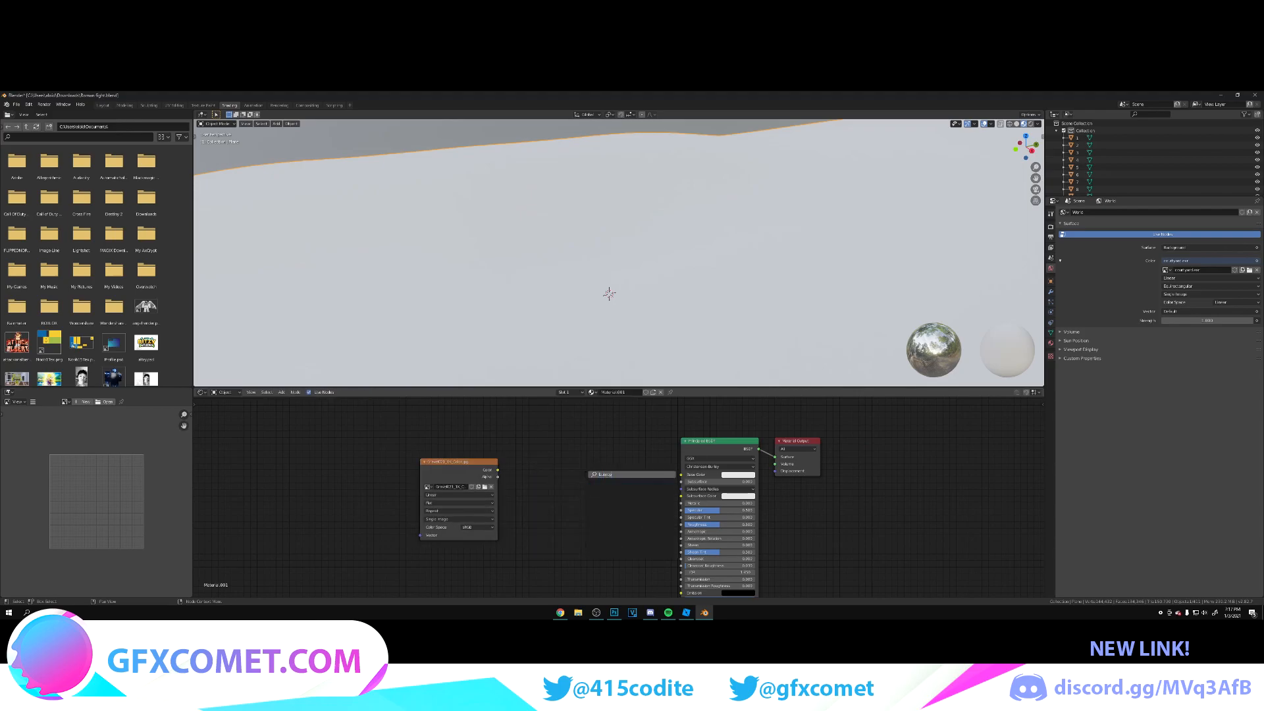
text(ump)
key(Return)
click(571, 514)
- Connect the texture's Color to Base Color and Bump Height, link Bump Normal to the shader's Normal, and inspect the ground around the soldiers
middle_drag(604, 481, 600, 446)
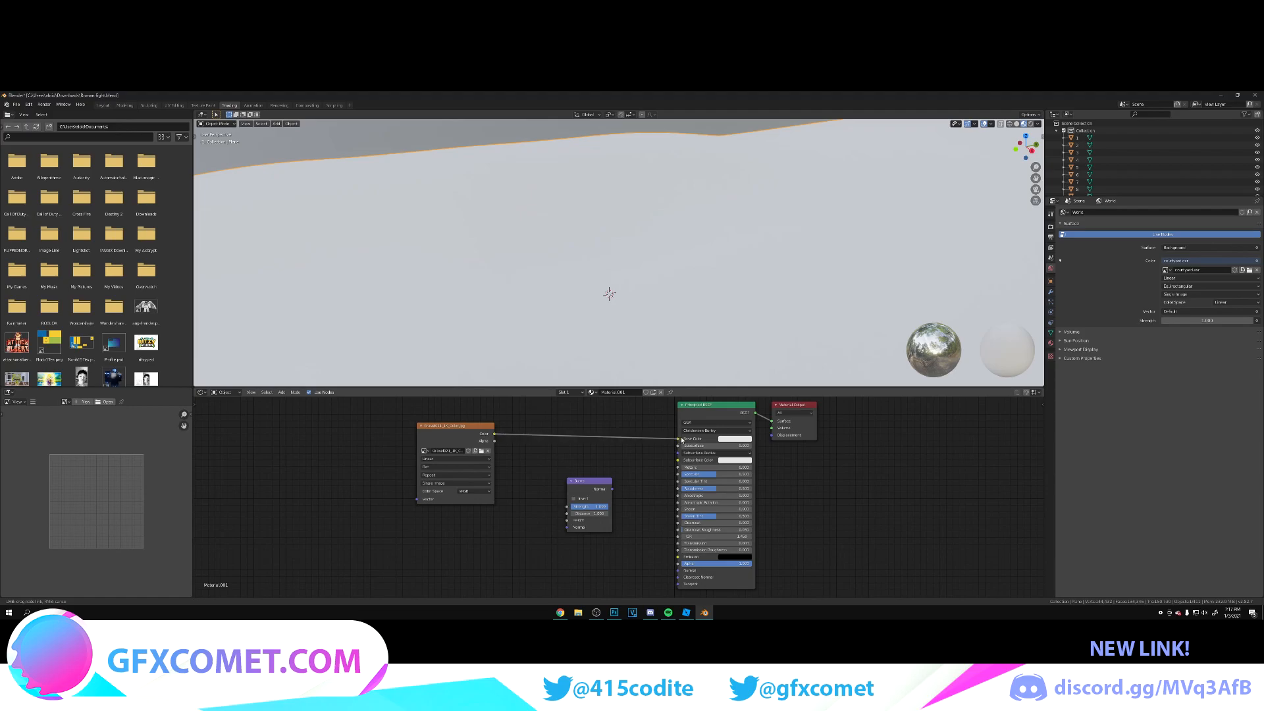
drag(682, 440, 678, 438)
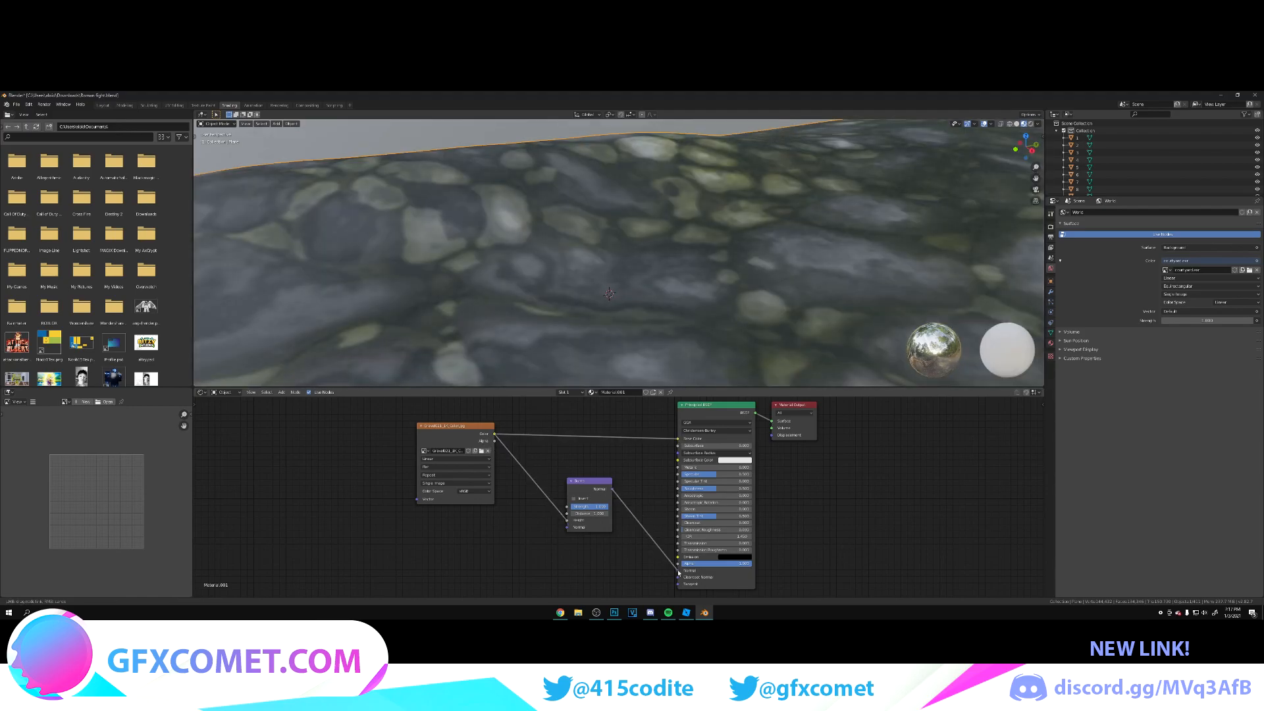
drag(678, 571, 678, 571)
scroll(713, 307, down, 12)
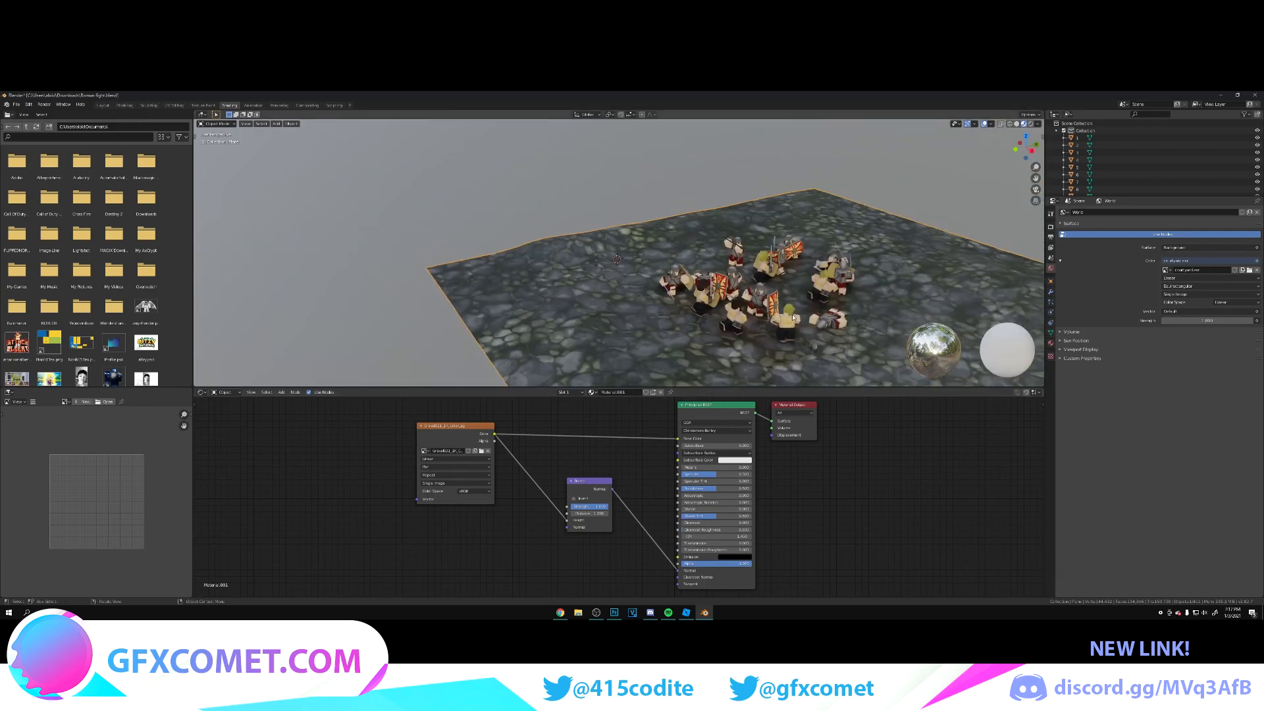
middle_drag(784, 313, 846, 312)
key(shift+grave)
key(w)
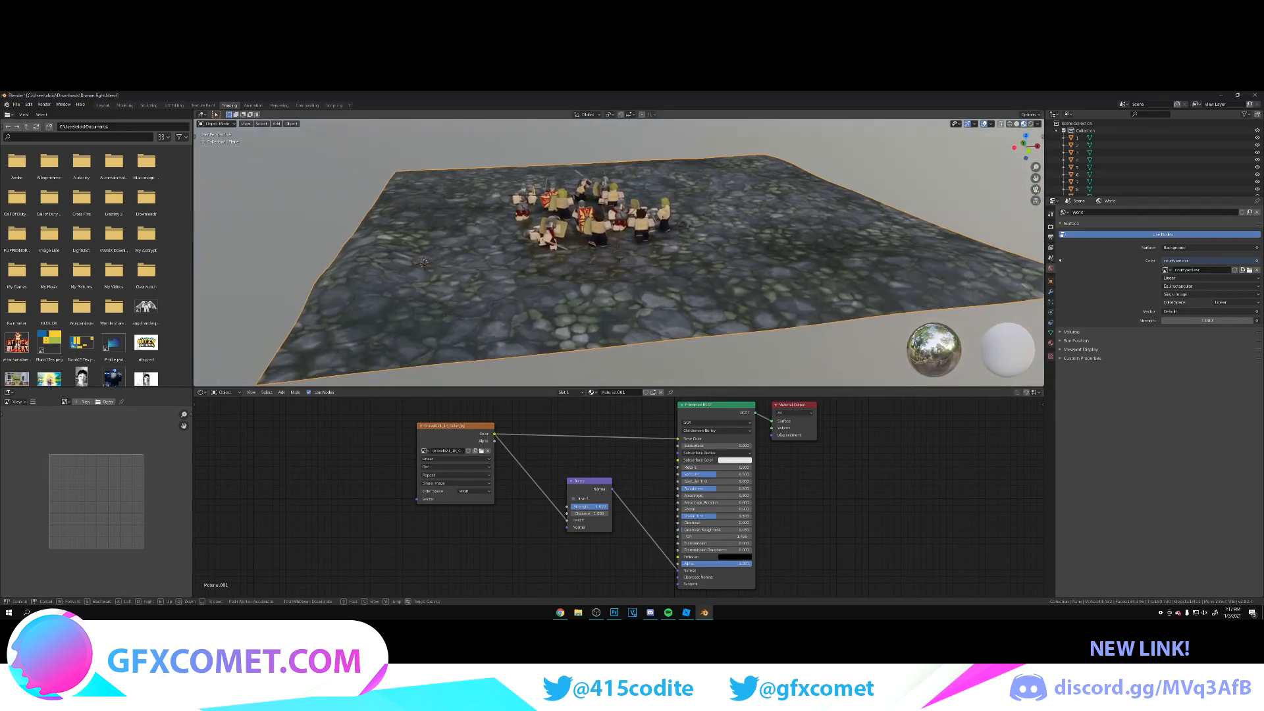
key(w)
click(619, 260)
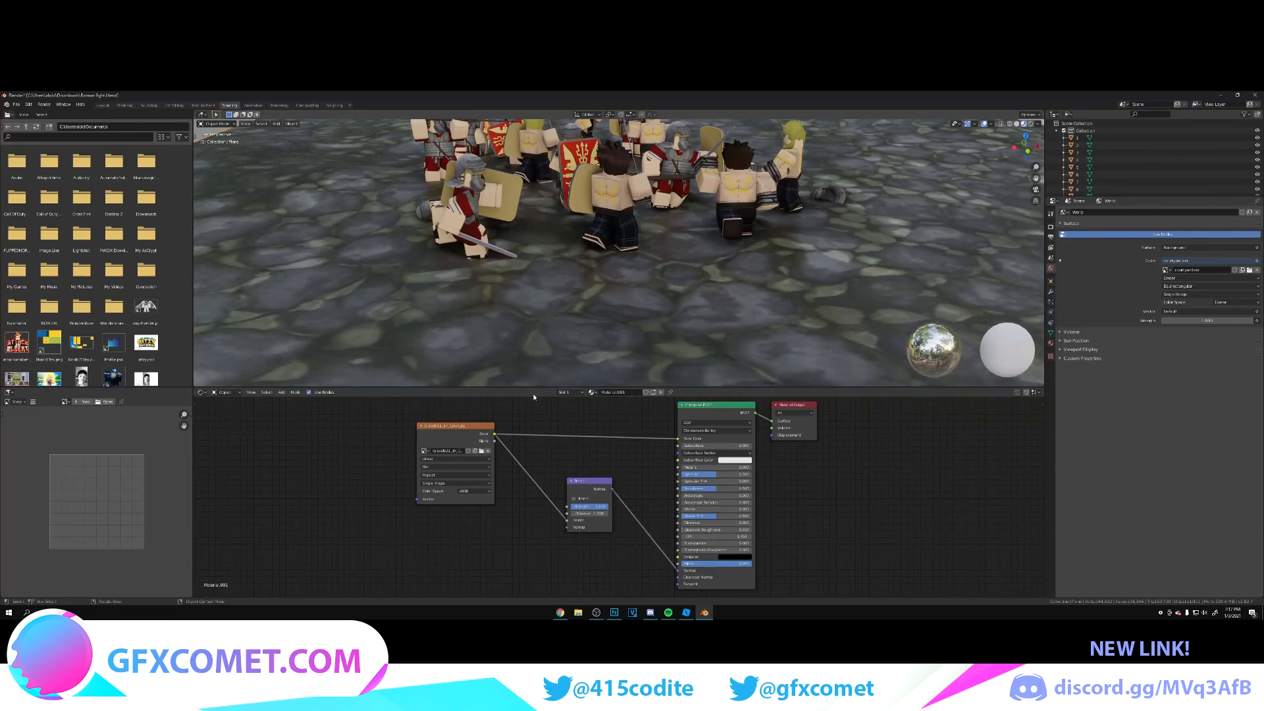
- Check for the Node Wrangler add-on in the preferences by filtering the add-ons with "node", and close the preferences
scroll(535, 421, up, 3)
middle_drag(530, 440, 568, 448)
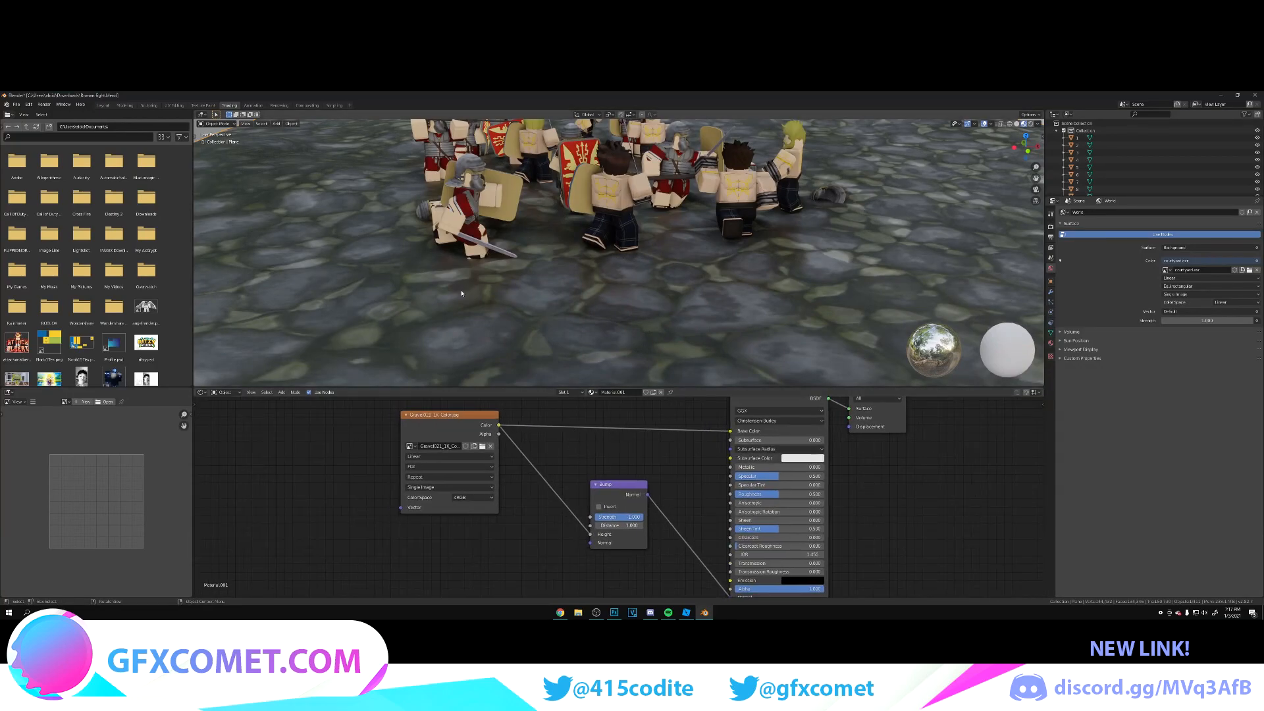
click(16, 105)
mouse_move(28, 105)
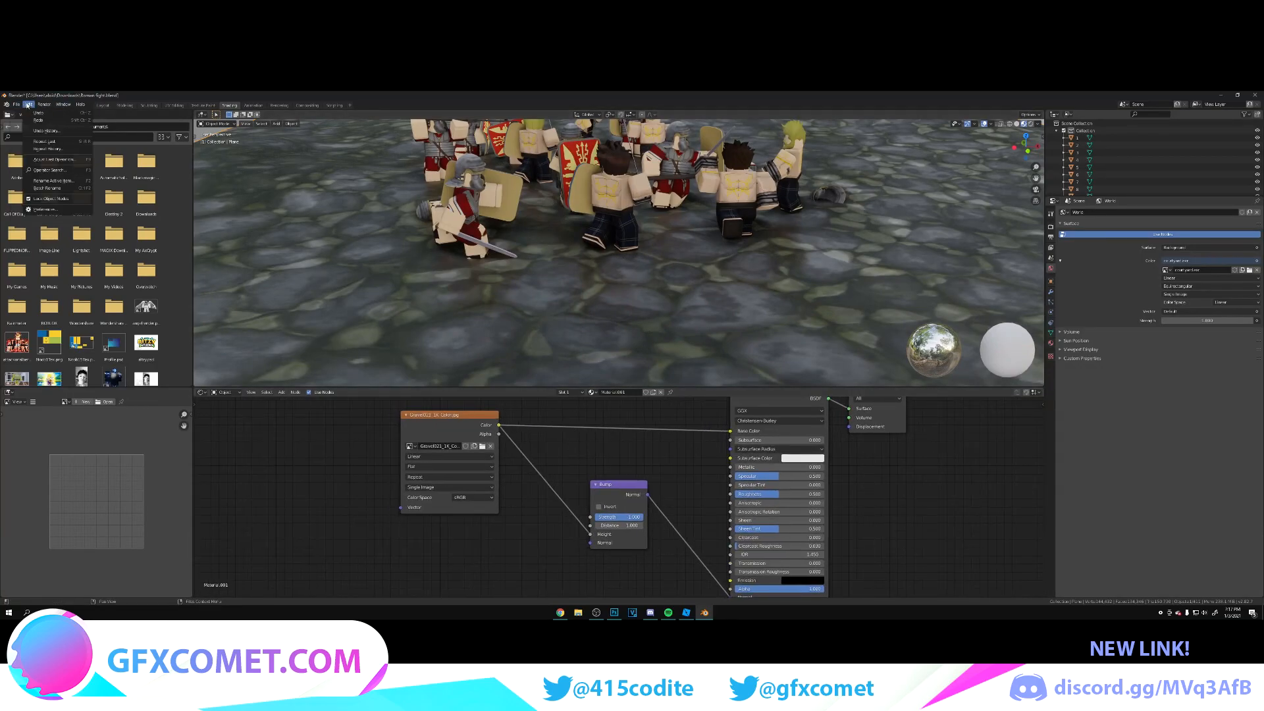
click(43, 209)
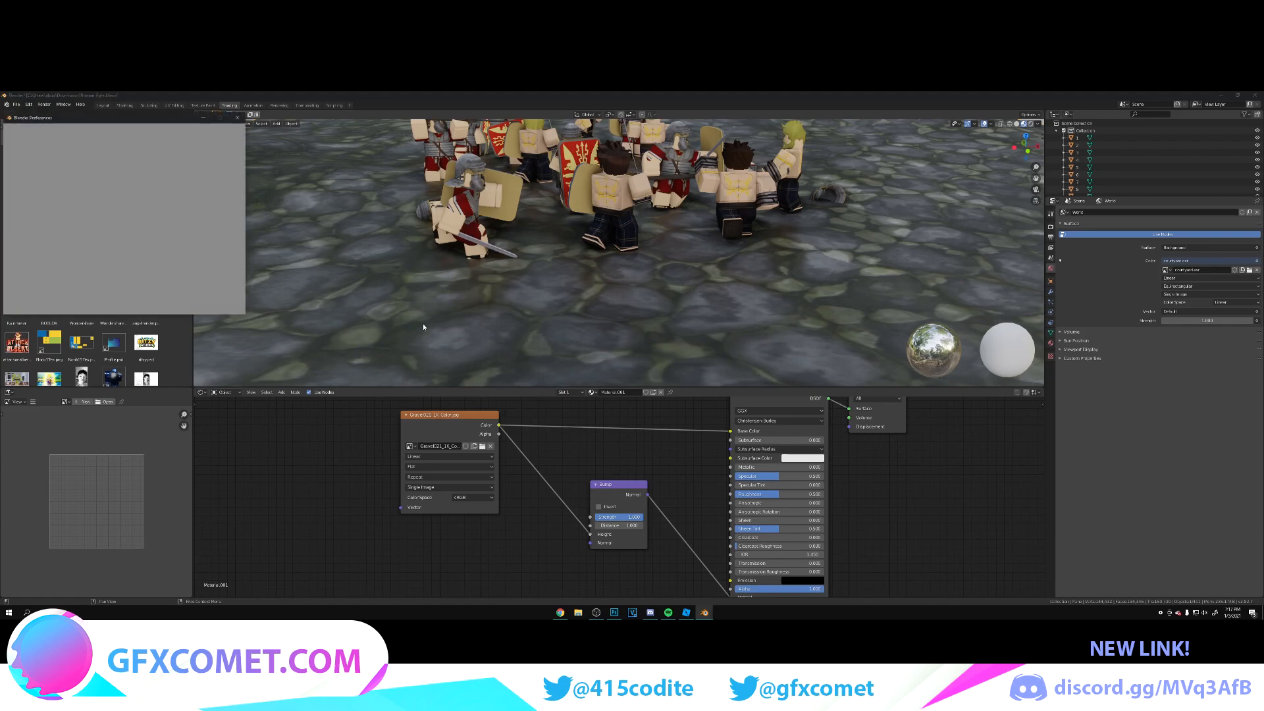
drag(72, 113, 564, 251)
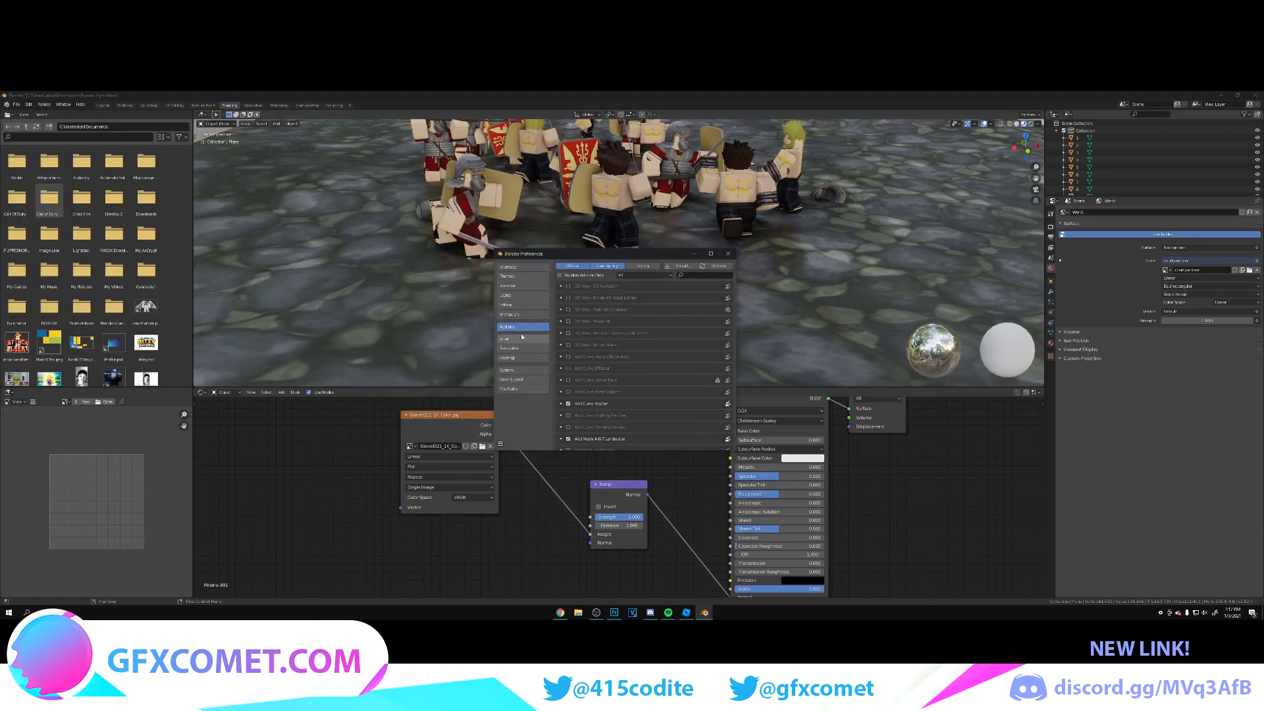
click(706, 275)
text(node)
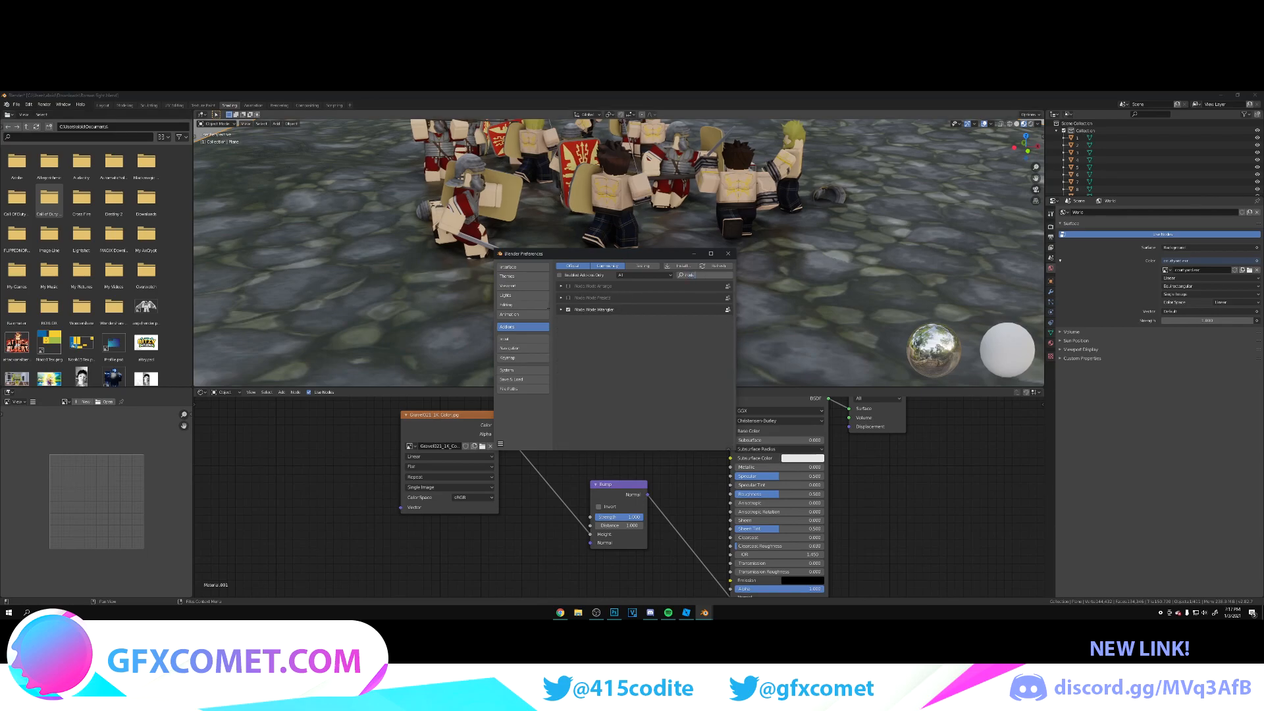
click(727, 253)
- Select the ground's image texture node and use Node Wrangler to add connected Texture Coordinate and Mapping nodes ahead of it
middle_drag(450, 418, 542, 428)
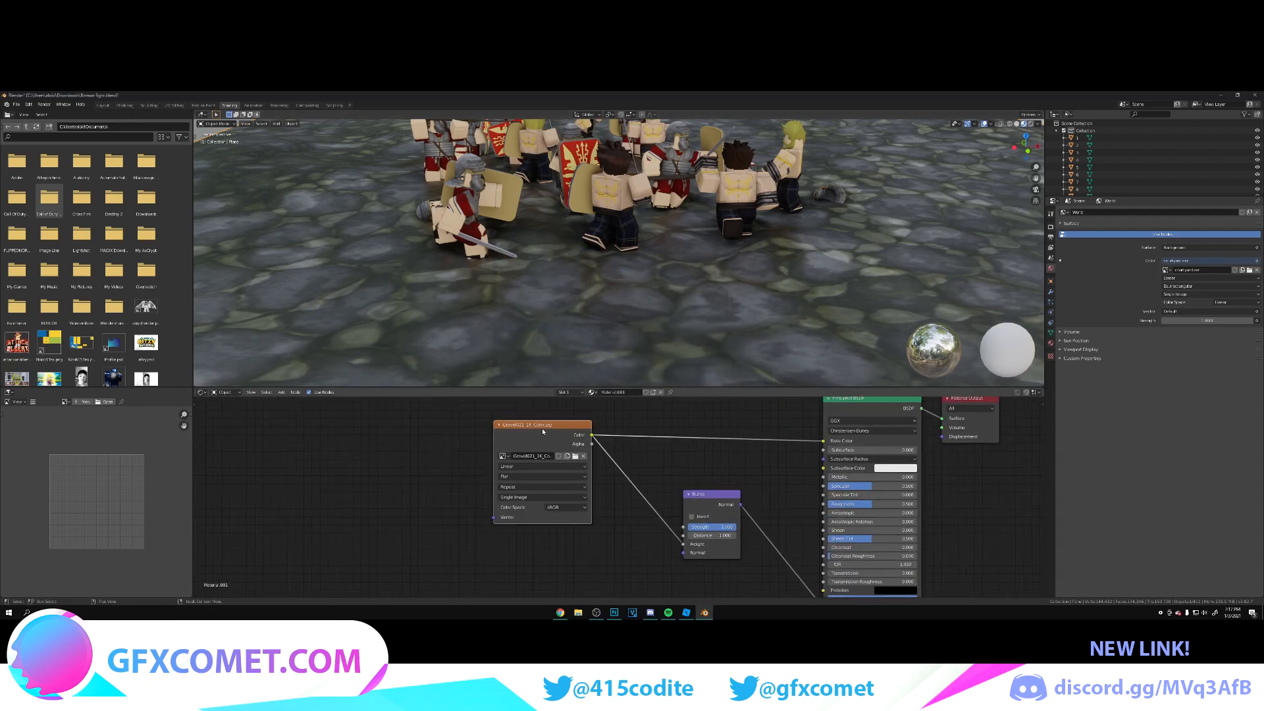
middle_drag(447, 433, 536, 450)
mouse_move(609, 452)
mouse_down()
mouse_move(596, 458)
mouse_move(613, 451)
mouse_up()
middle_drag(531, 446, 573, 455)
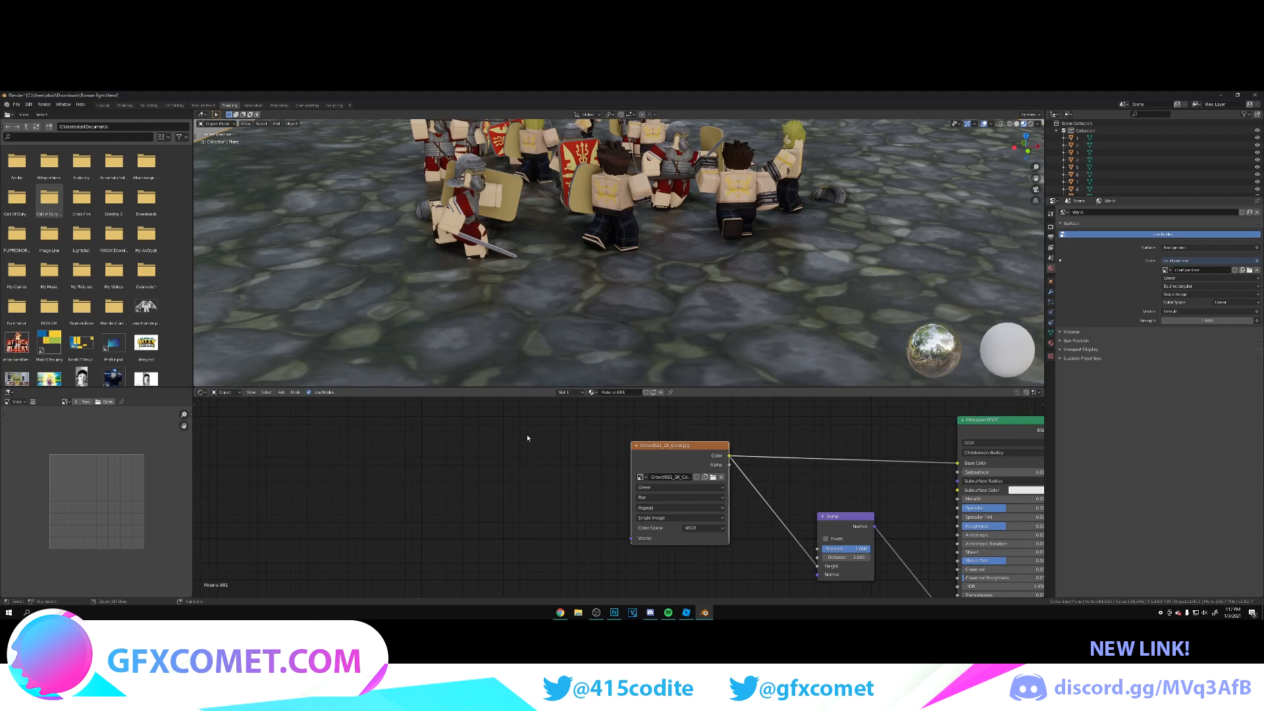
key(ctrl+t)
scroll(647, 410, up, 1)
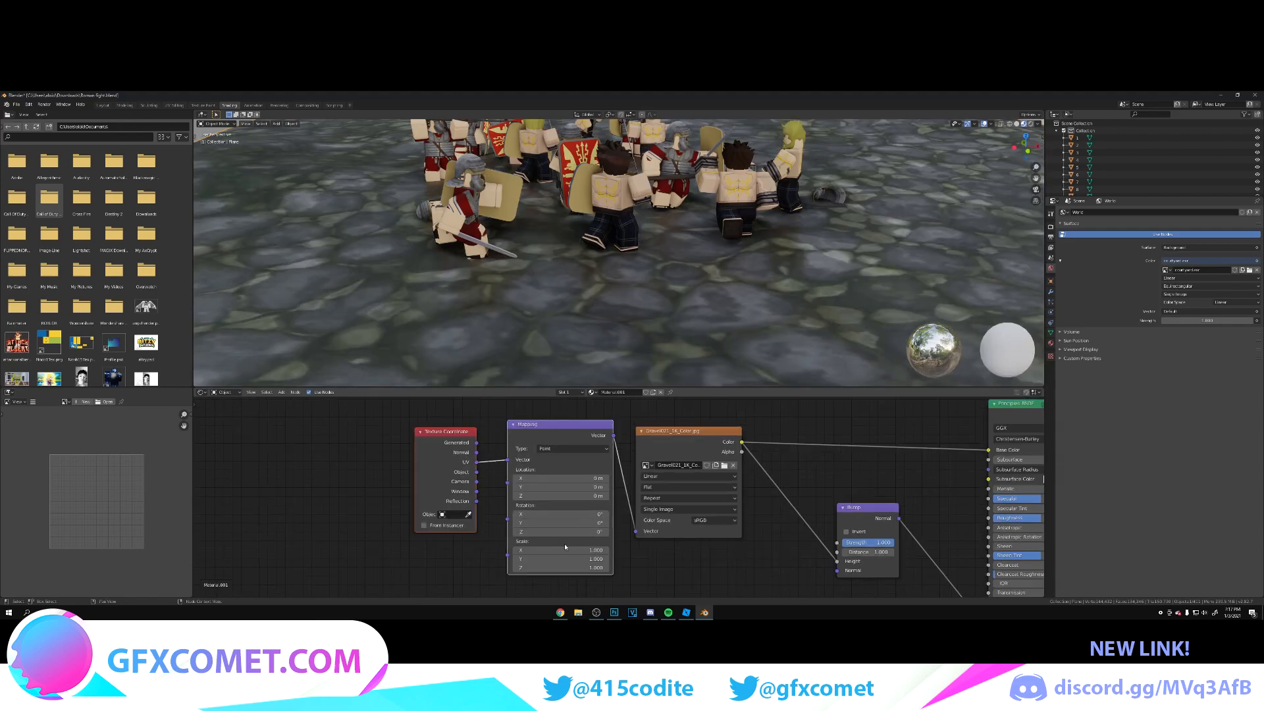
- Set the Mapping node's scale to -4.9 in X and 5.3 in Y, checking the ground tiling around the soldiers
drag(564, 550, 620, 559)
middle_drag(631, 358, 611, 320)
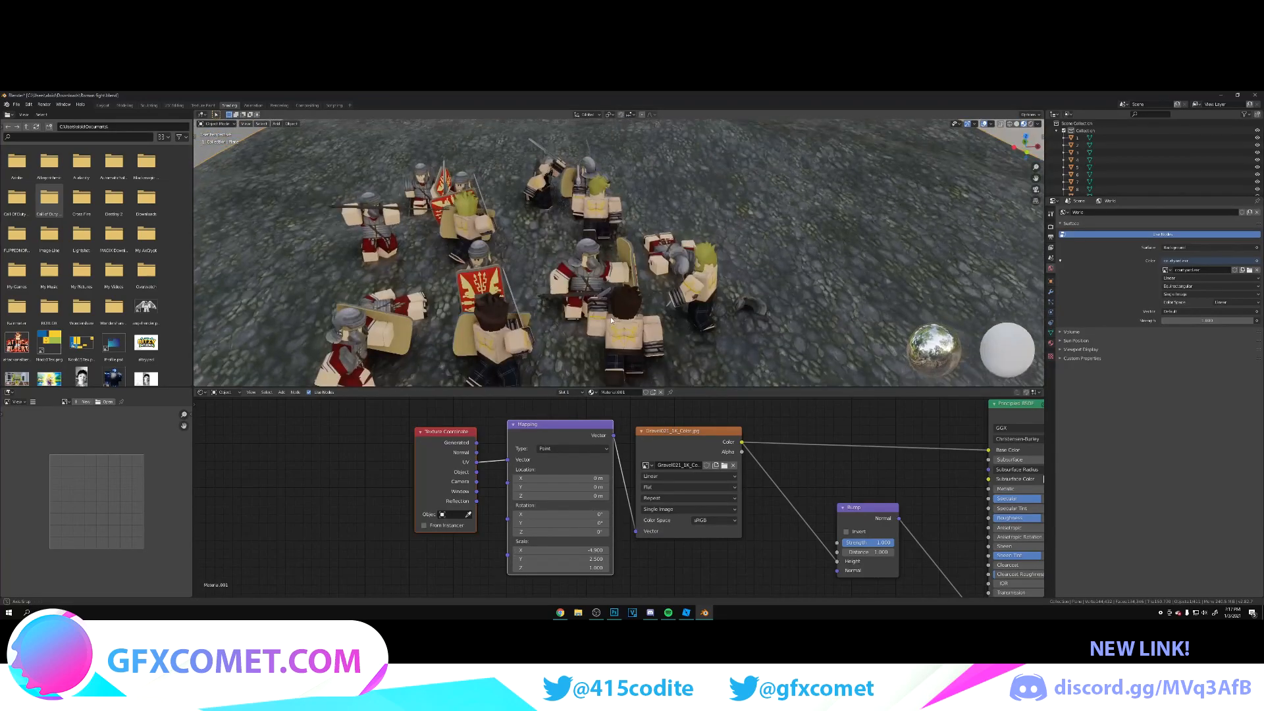
key(shift+grave)
key(w)
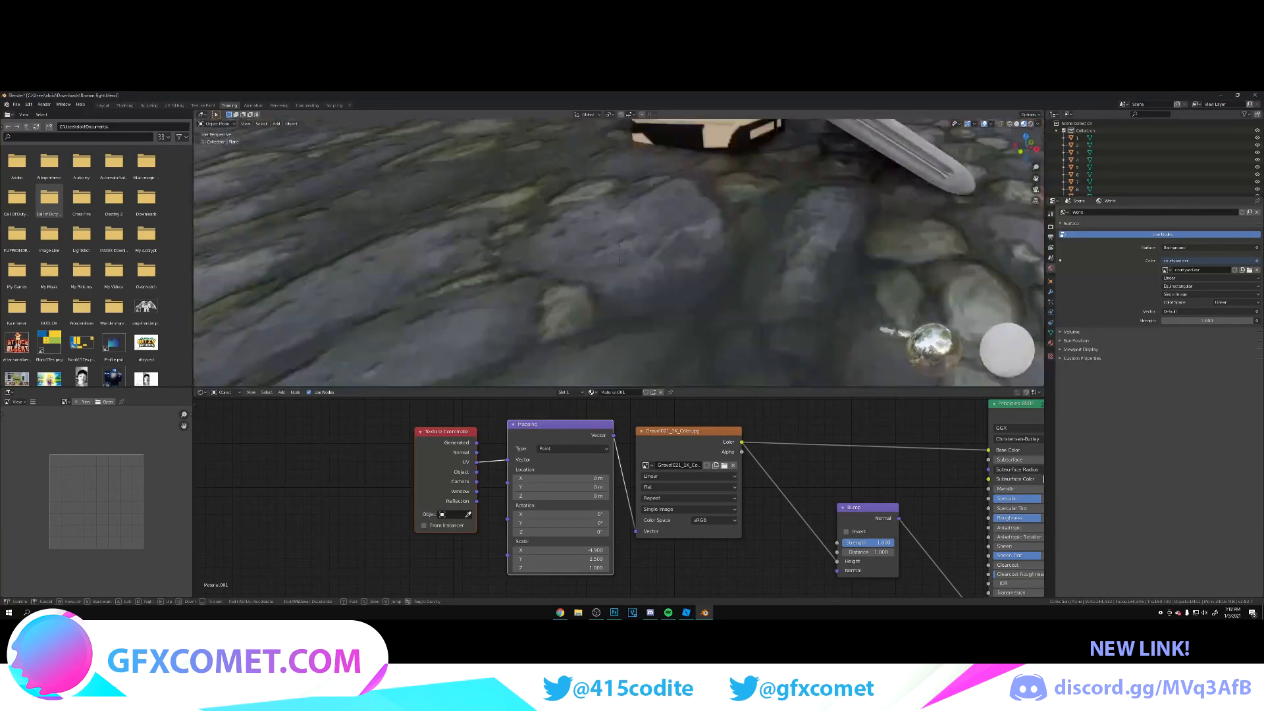
key(s)
key(w)
click(619, 253)
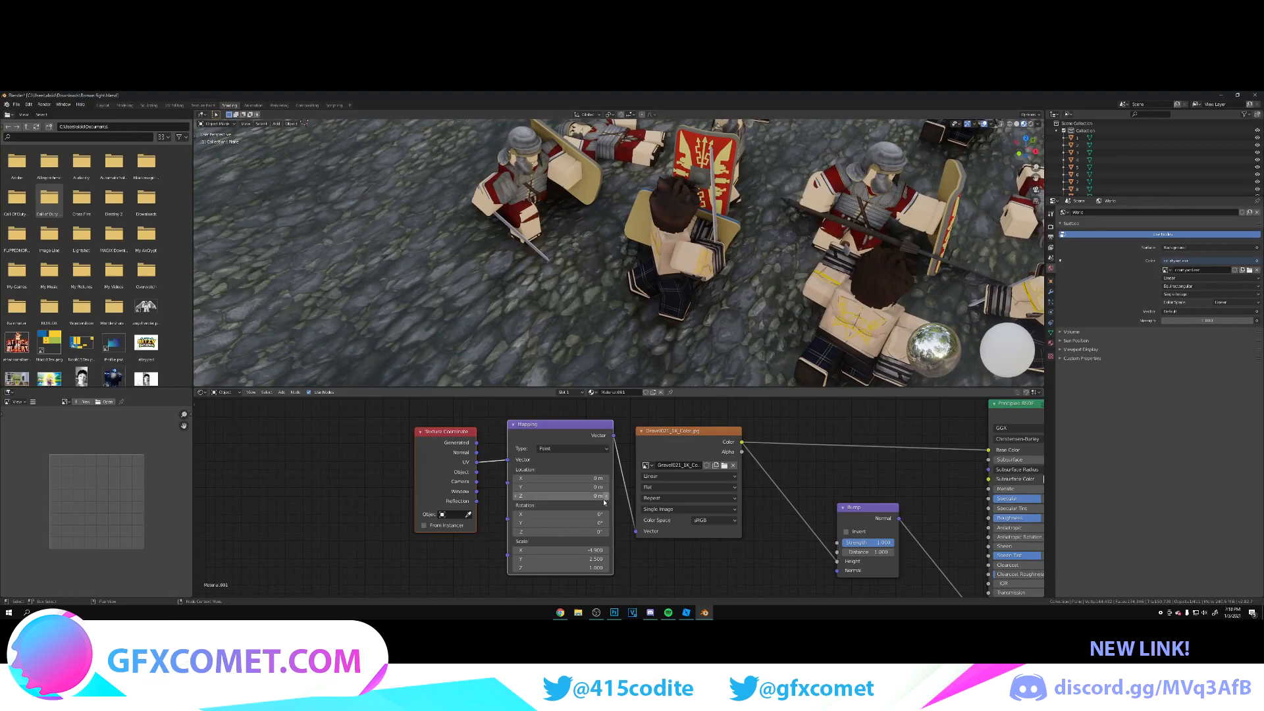
drag(595, 559, 607, 559)
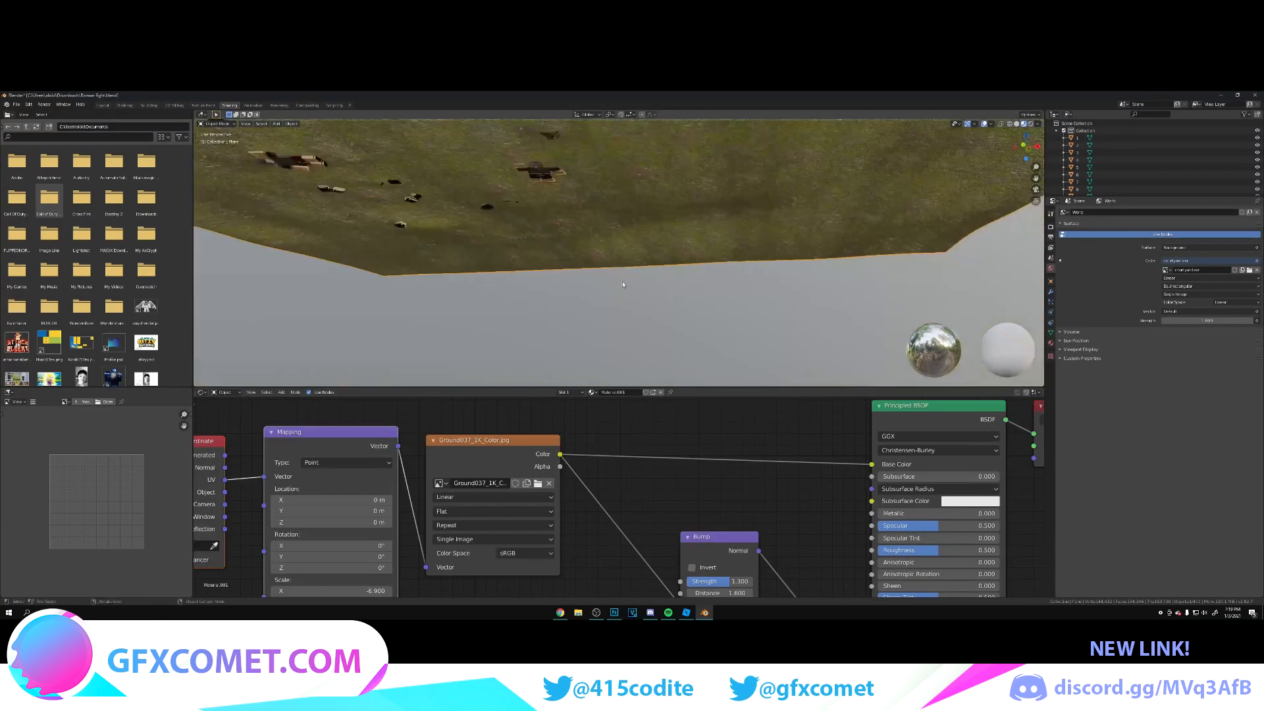
- Inspect the grassy ground, set its shader to Metallic 0.168, Specular 0.450 and Roughness 0.277, and lower the Bump distance
key(w)
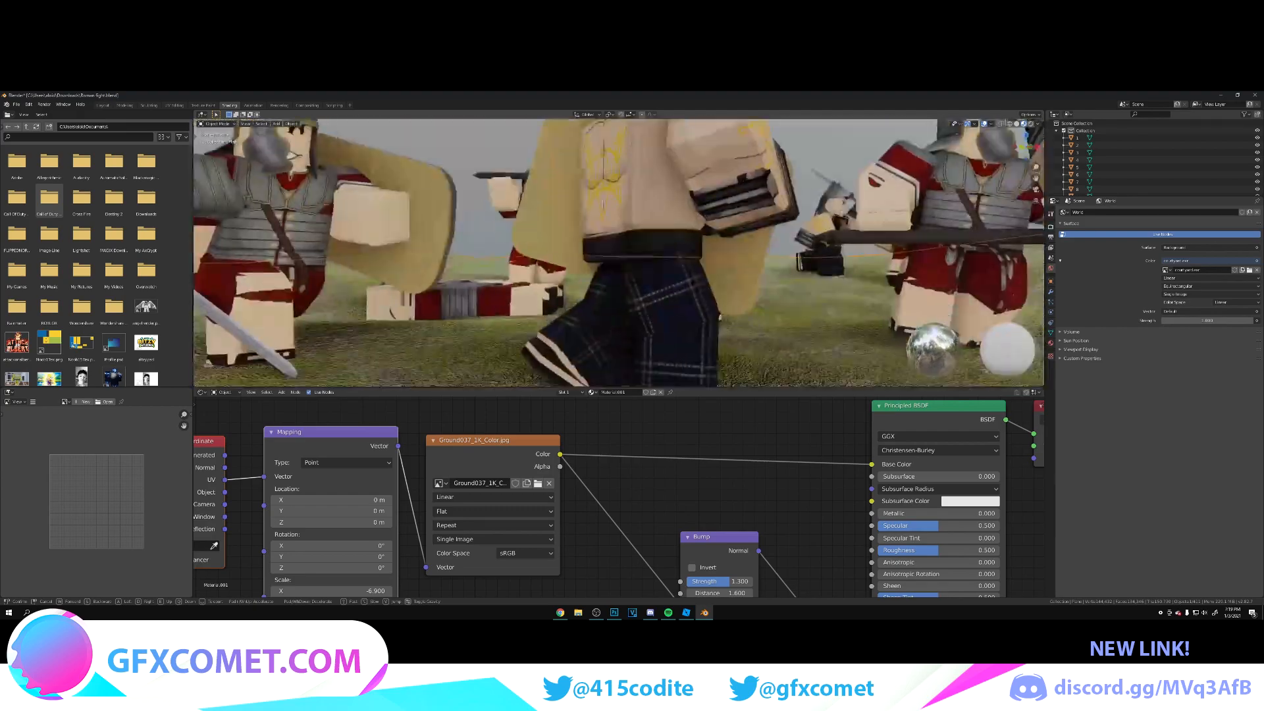
key(w)
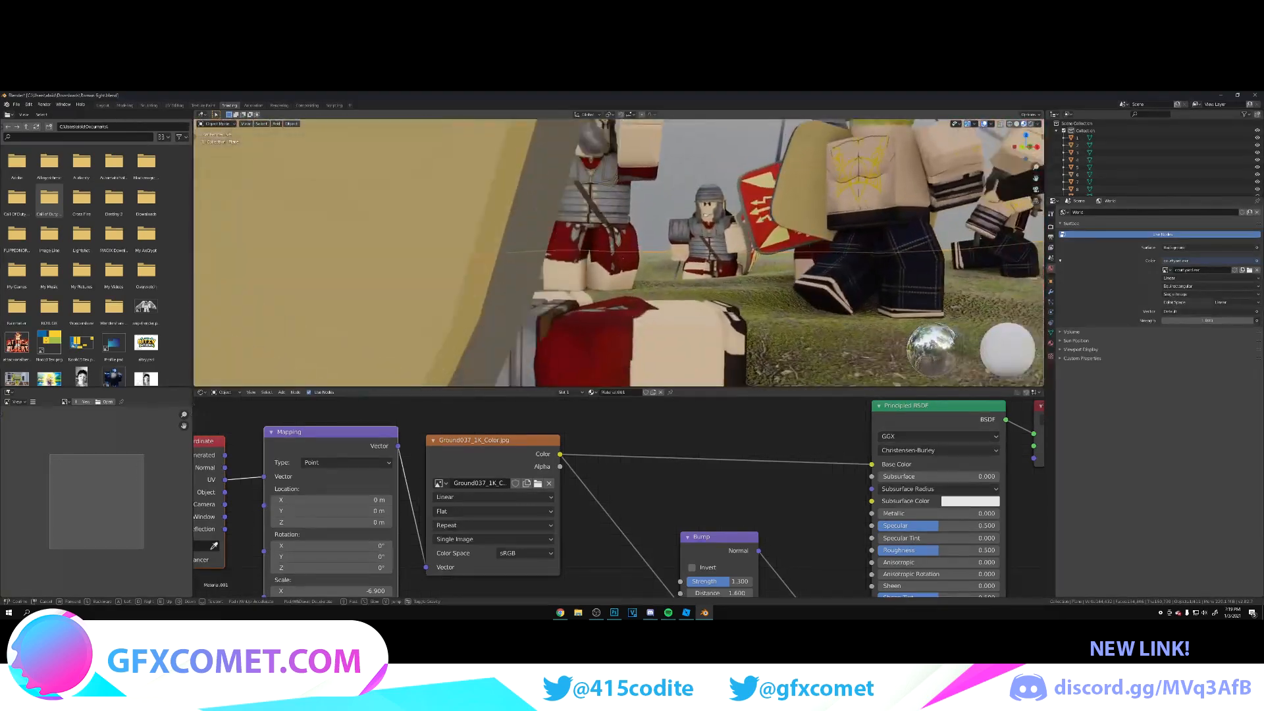
key(s)
key(s)
click(619, 253)
middle_drag(819, 474, 740, 417)
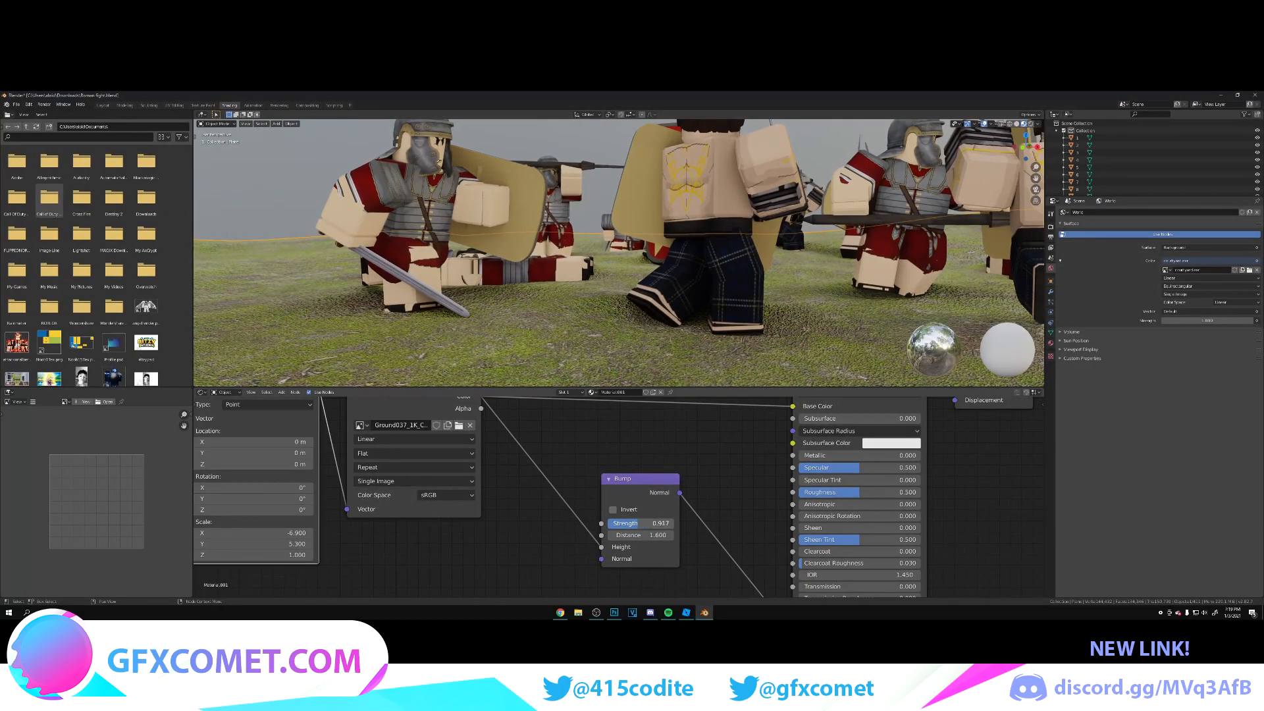
drag(827, 455, 861, 492)
drag(917, 493, 839, 468)
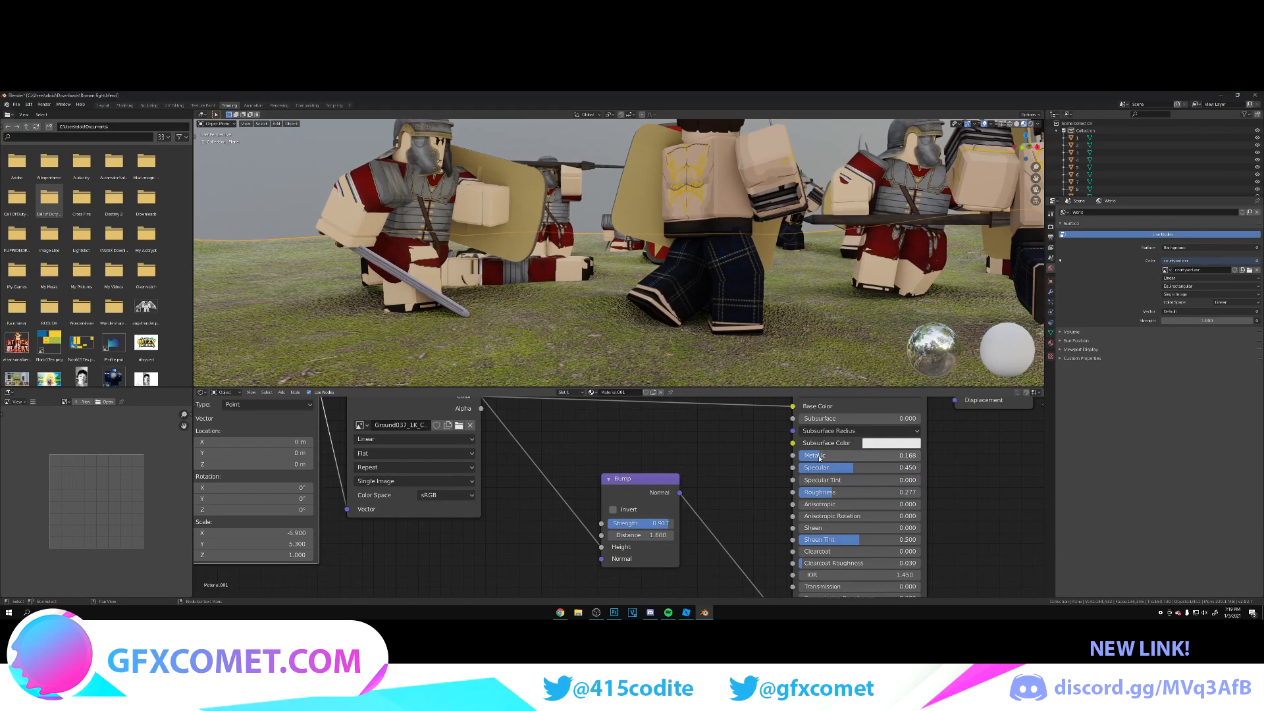
drag(646, 536, 625, 536)
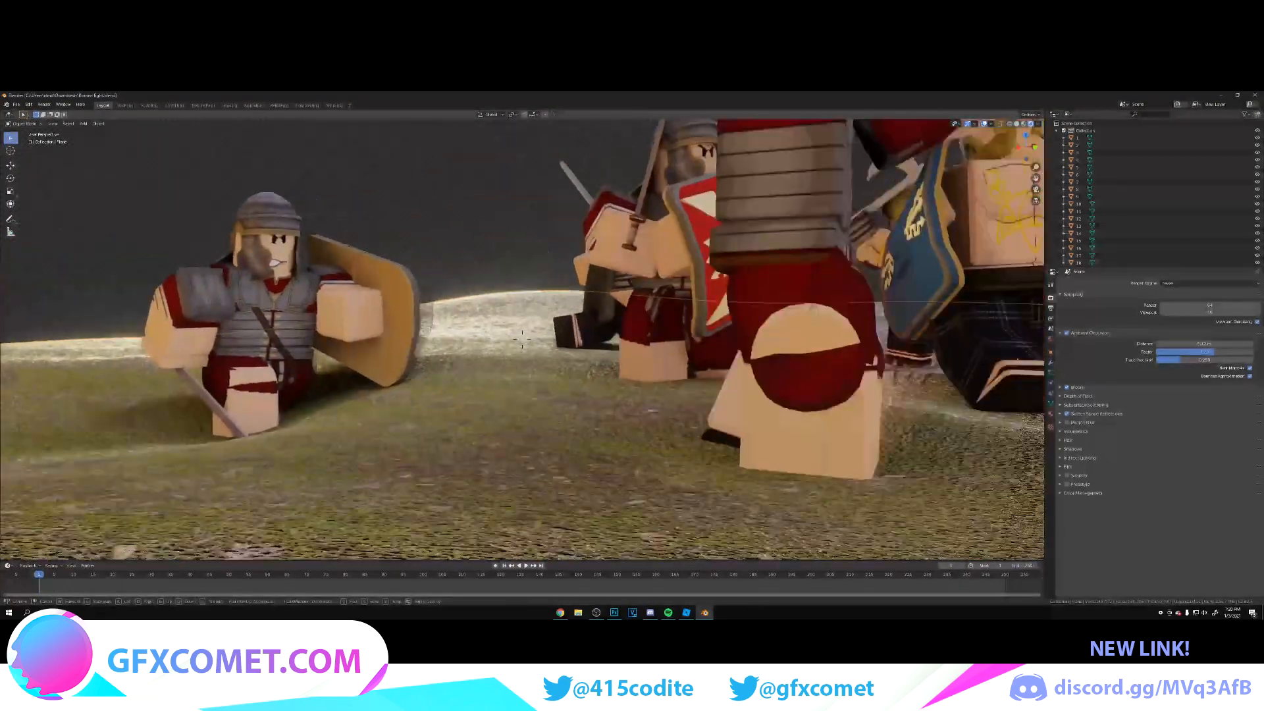
- Fly around the kneeling and fighting soldiers in the rendered view to examine the lighting, shadows and grassy ground
key(s)
key(w)
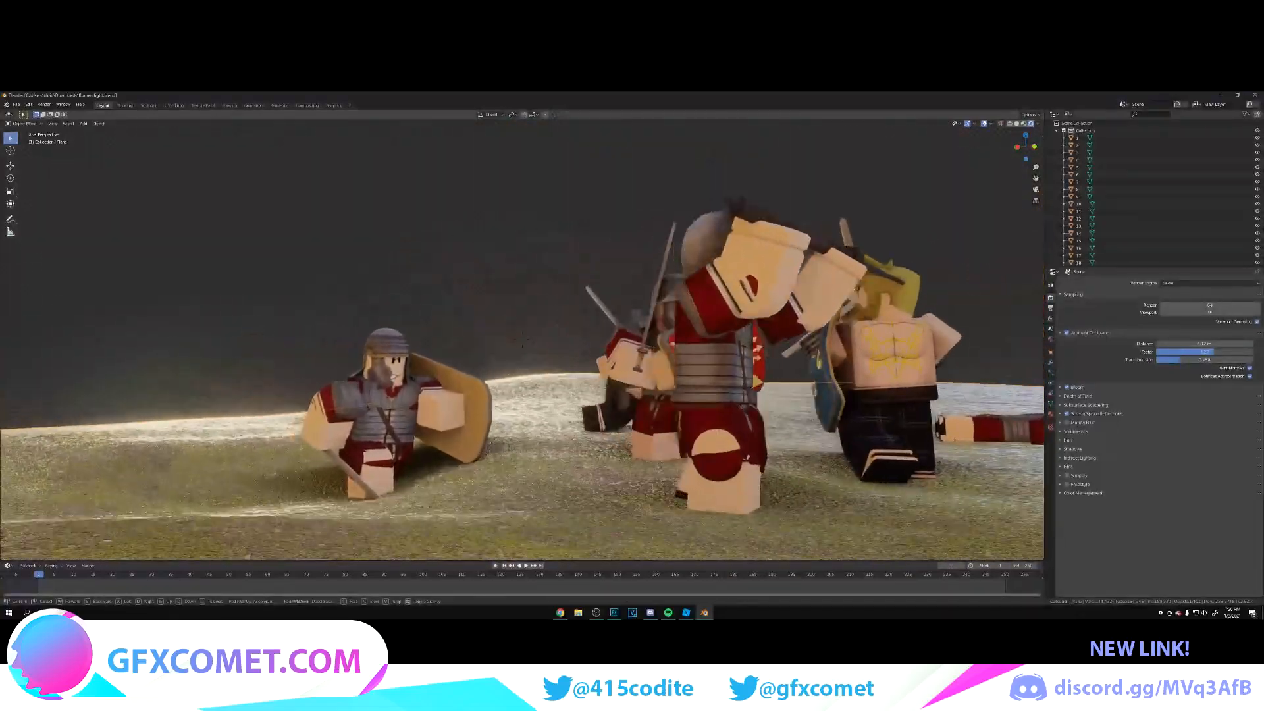
click(415, 312)
click(416, 312)
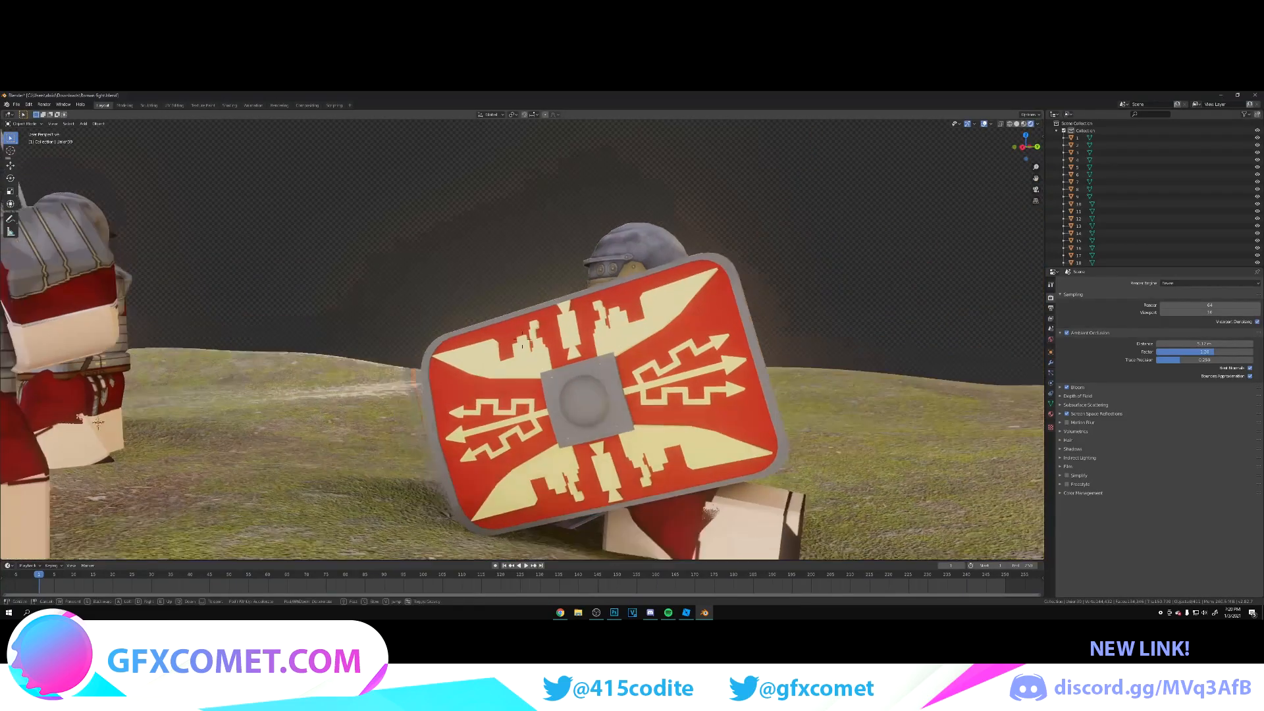
key(w)
key(a)
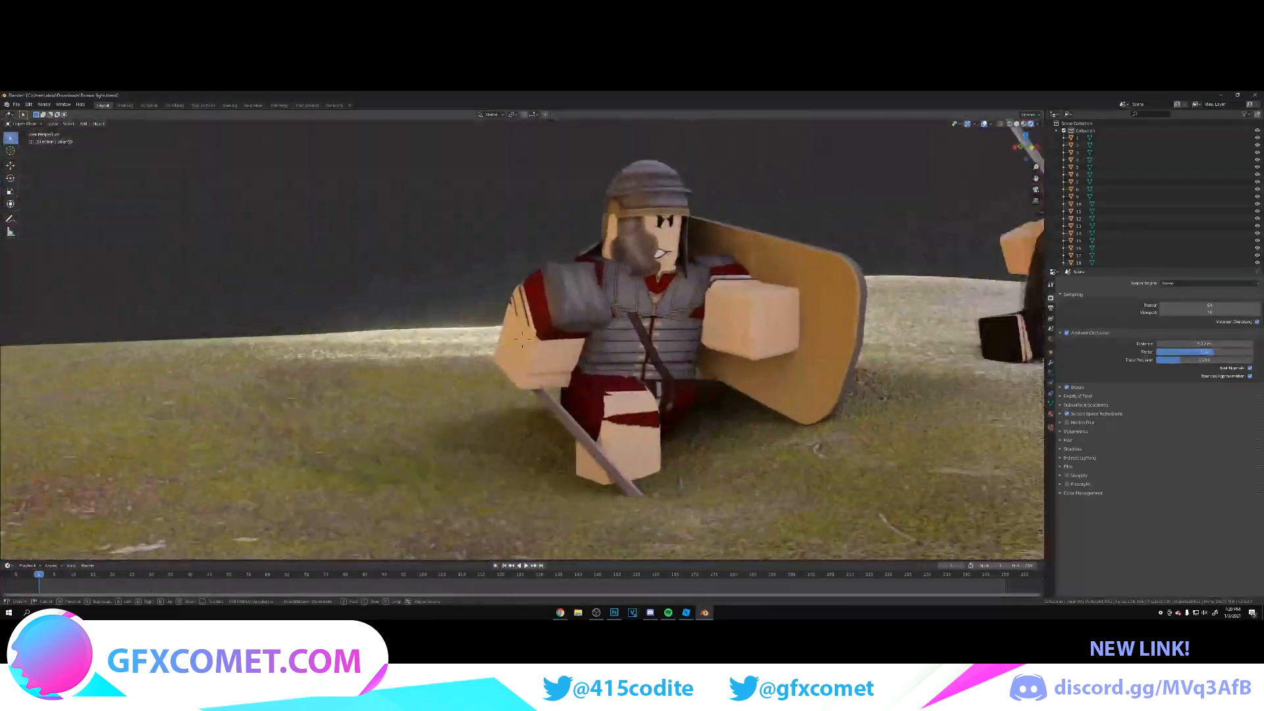
key(w)
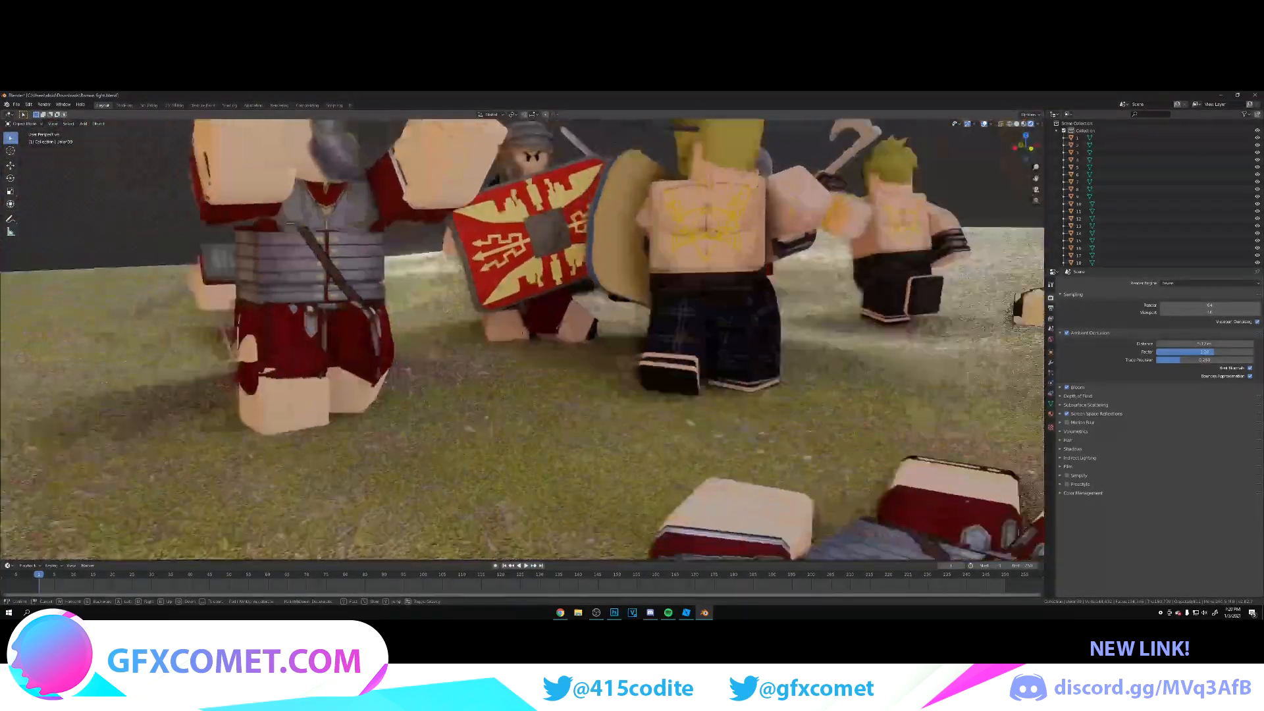